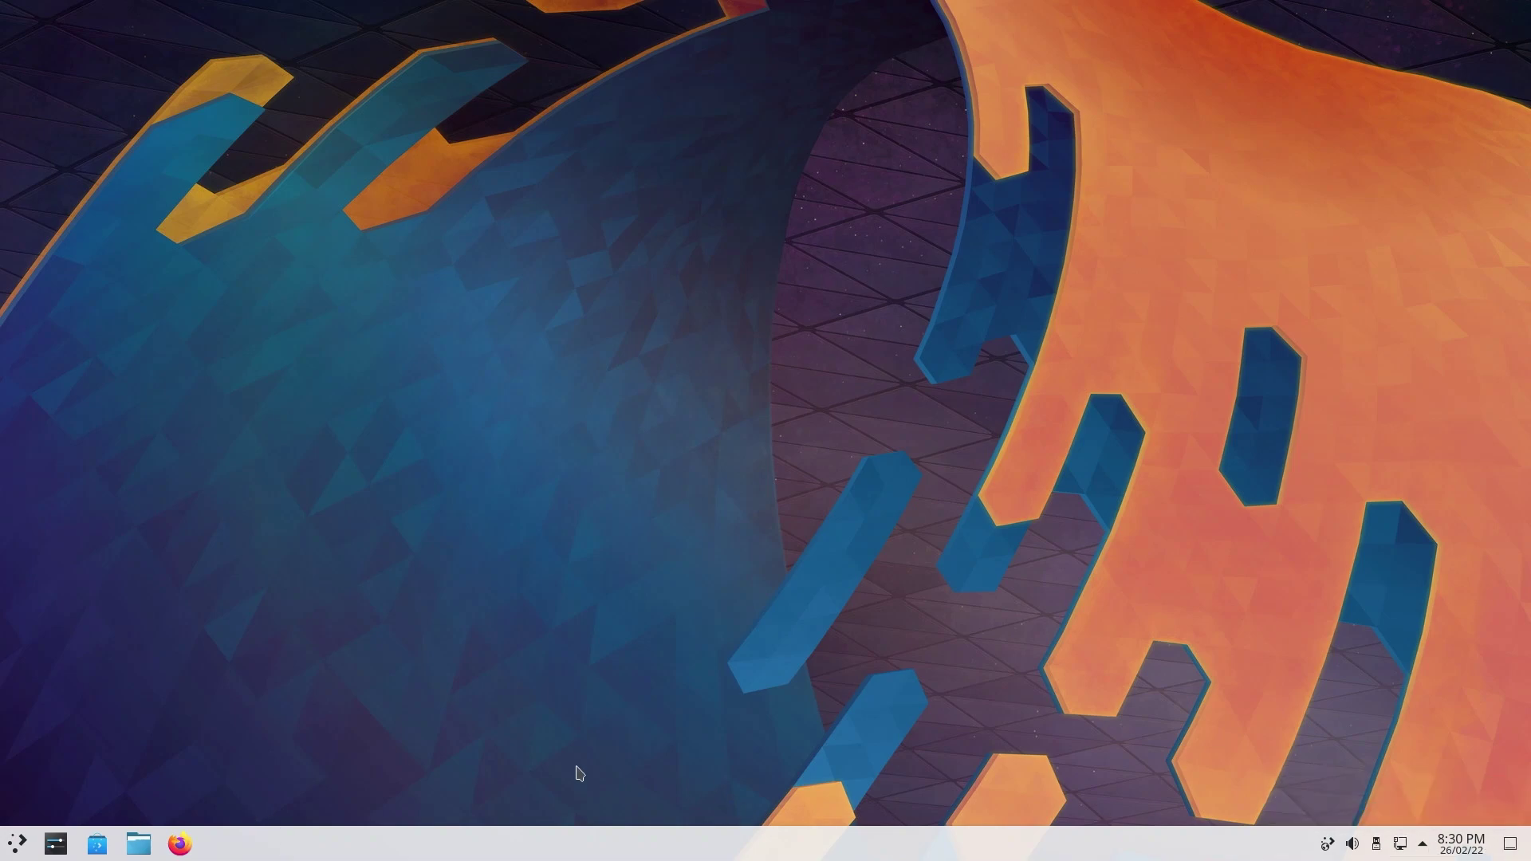
# Step: Launch Firefox, reveal the desktop, then close Firefox from its taskbar context menu
pyautogui.click(179, 842)
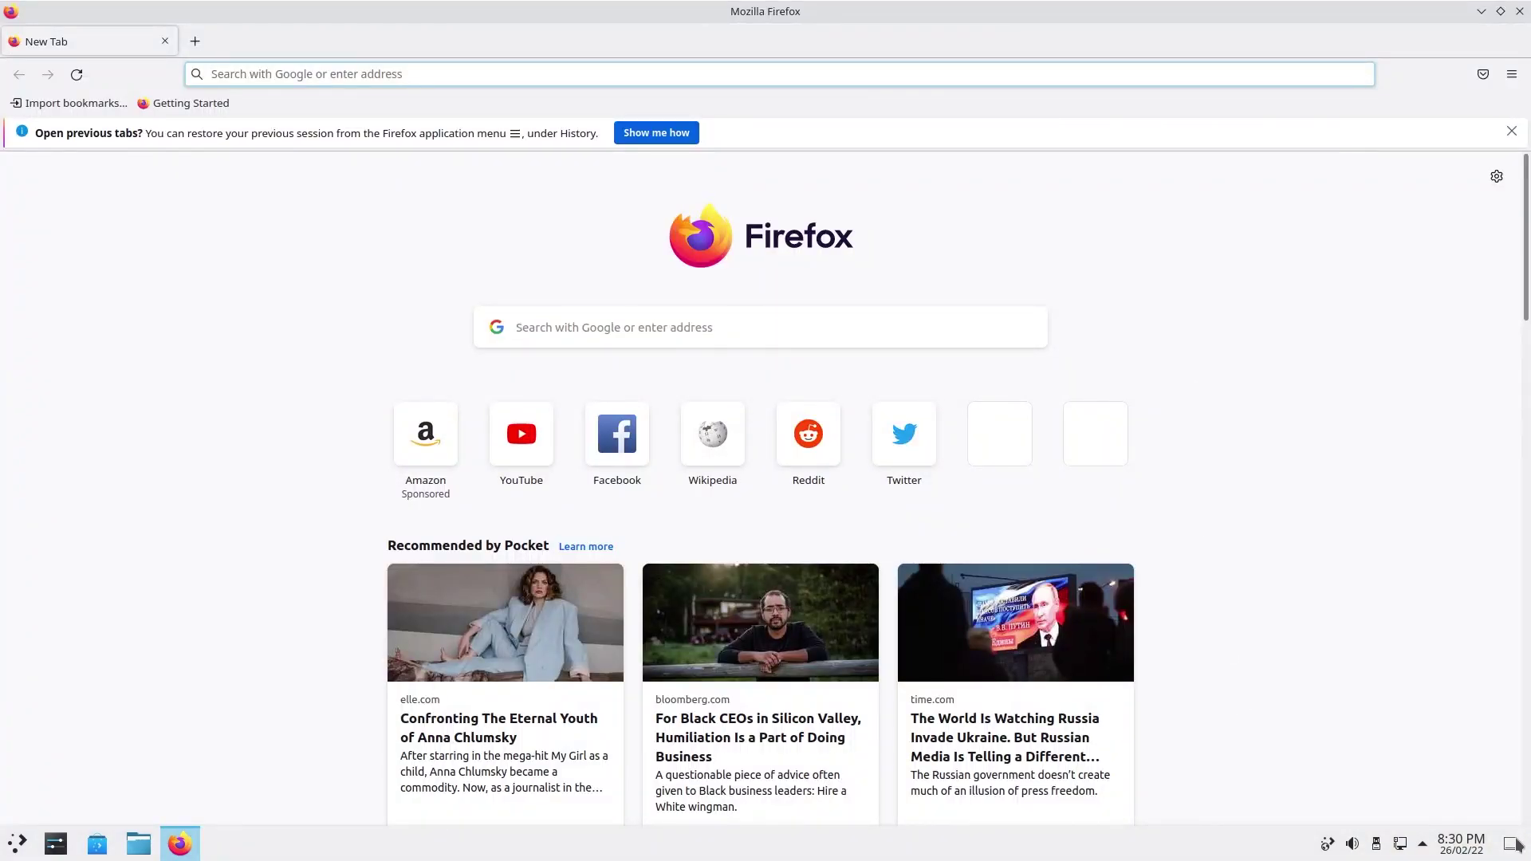
pyautogui.click(1514, 844)
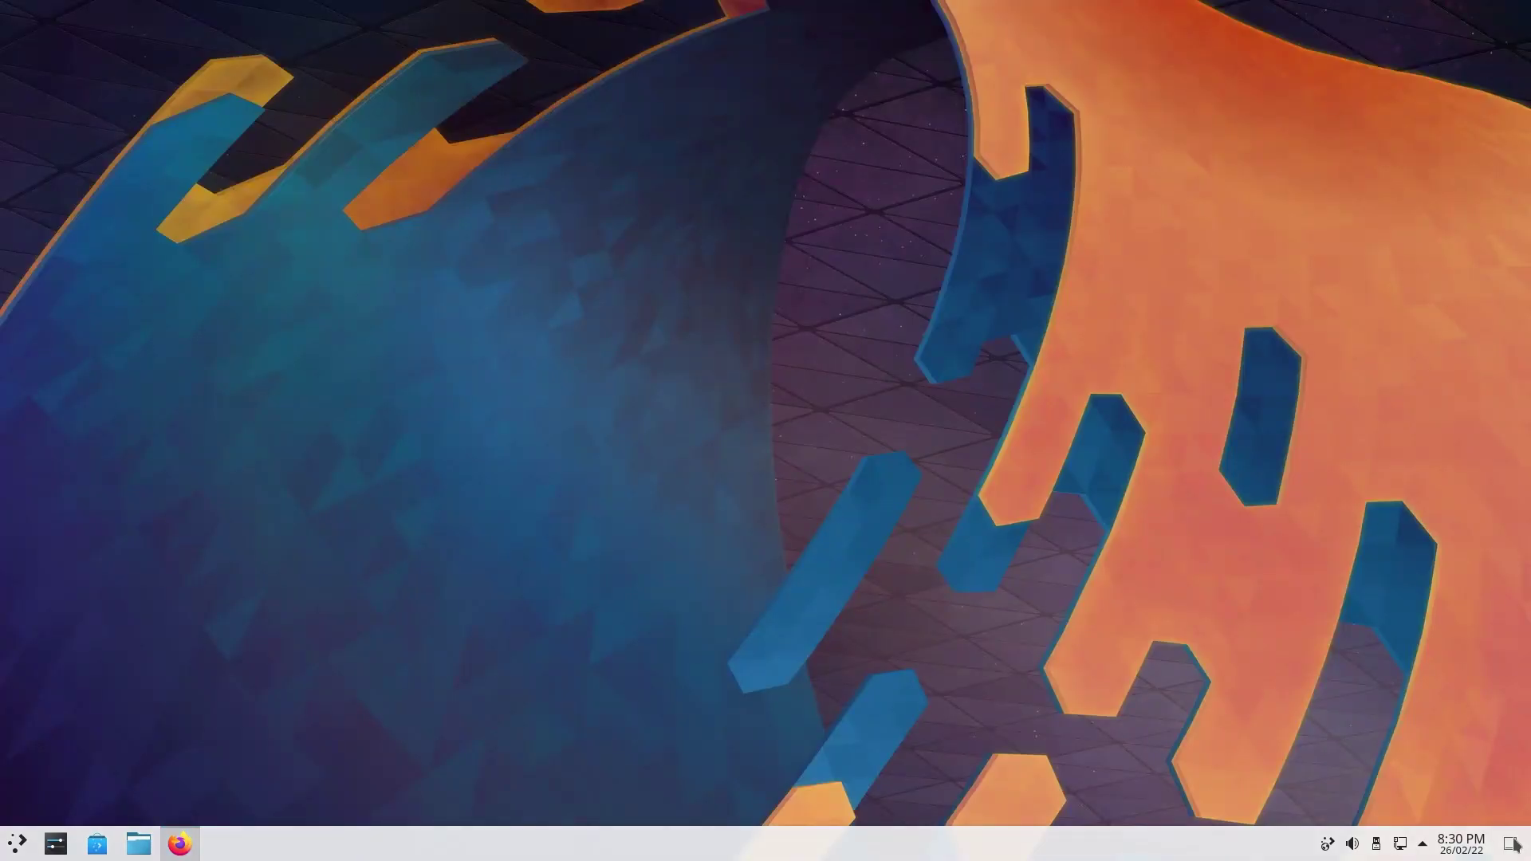
pyautogui.rightClick(179, 844)
pyautogui.click(174, 814)
# Step: Open the tray calendar, switch it to the Months and then Years views, and close it
pyautogui.click(1464, 844)
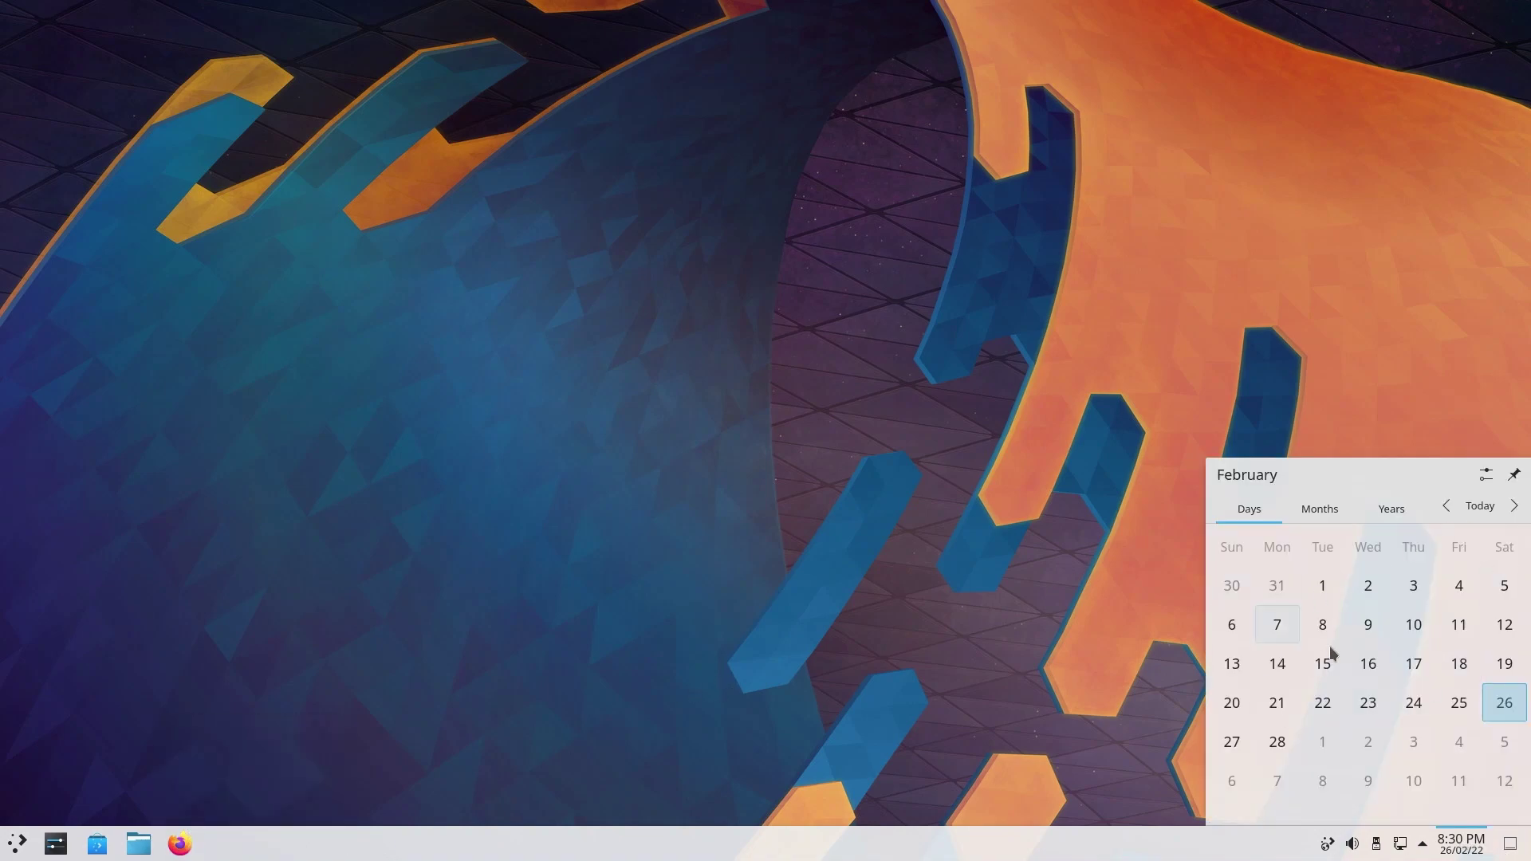
pyautogui.click(1317, 510)
pyautogui.click(1389, 508)
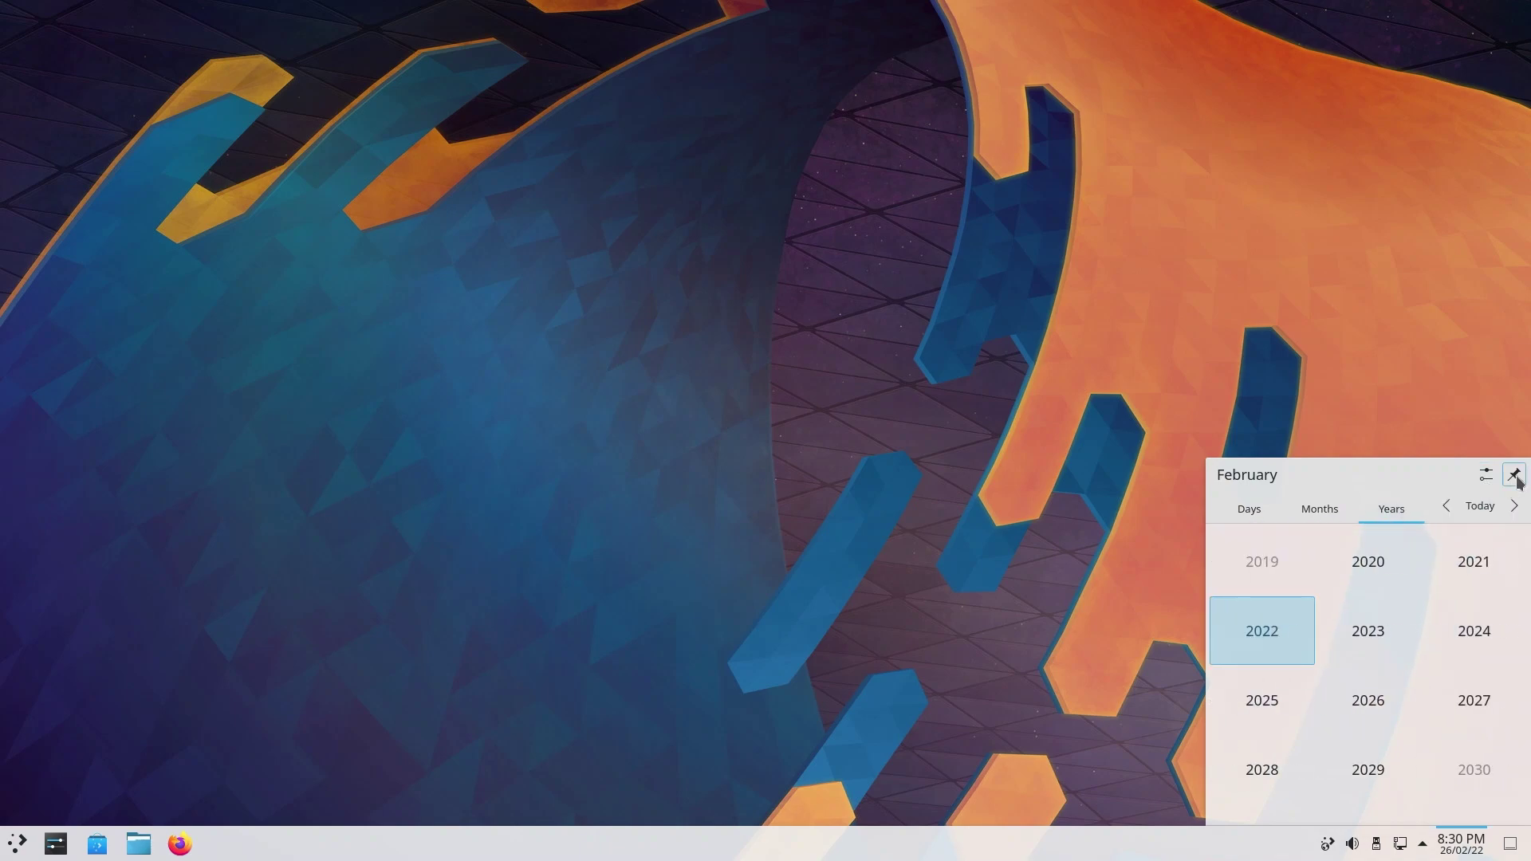
pyautogui.click(1434, 378)
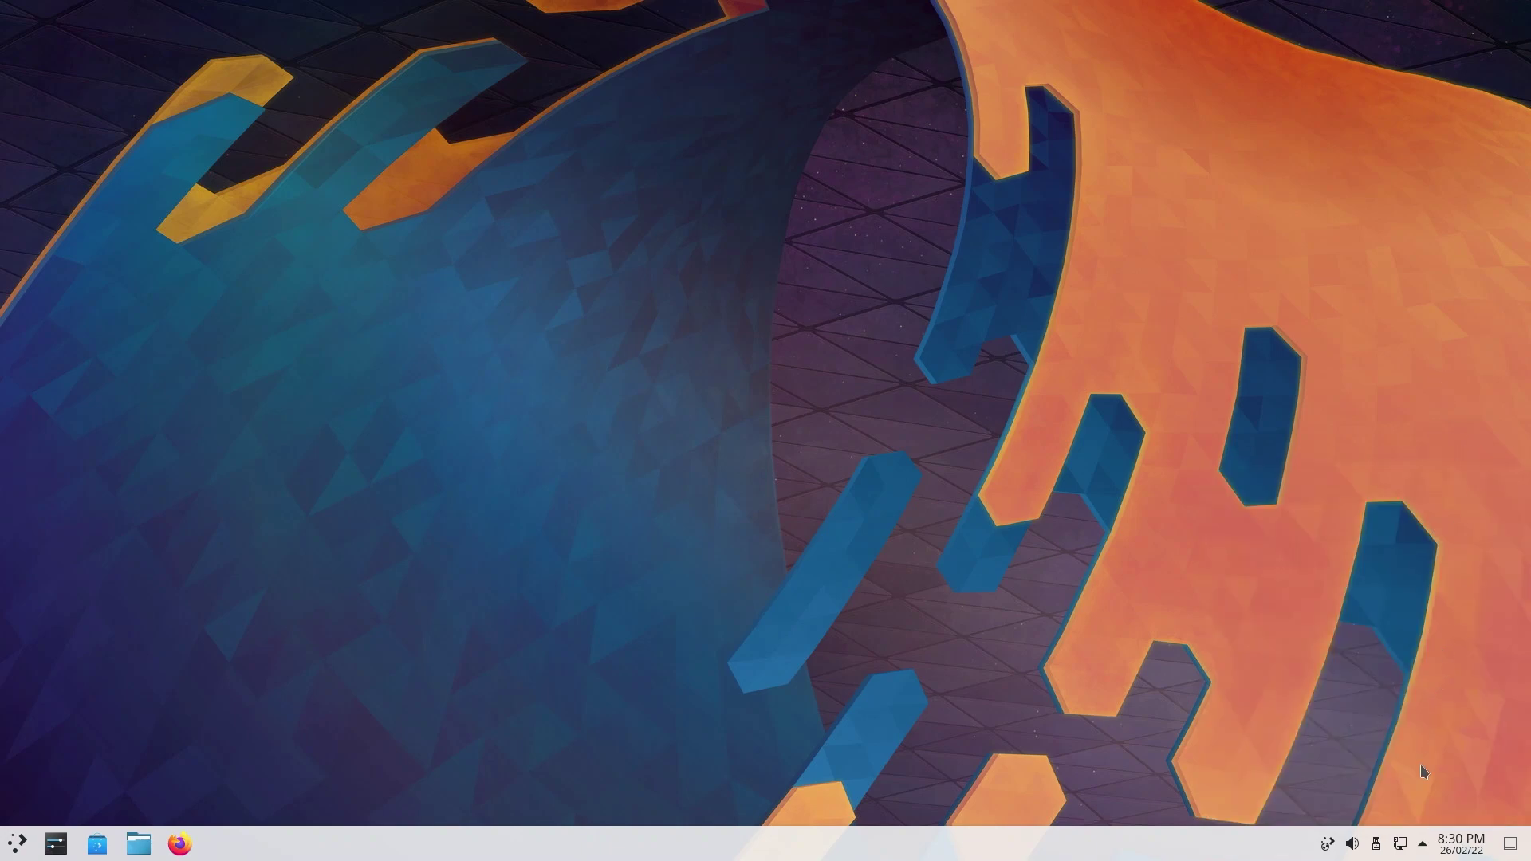
# Step: Check the hidden tray items, then view Audio Volume's Applications list showing nothing playing
pyautogui.click(1424, 847)
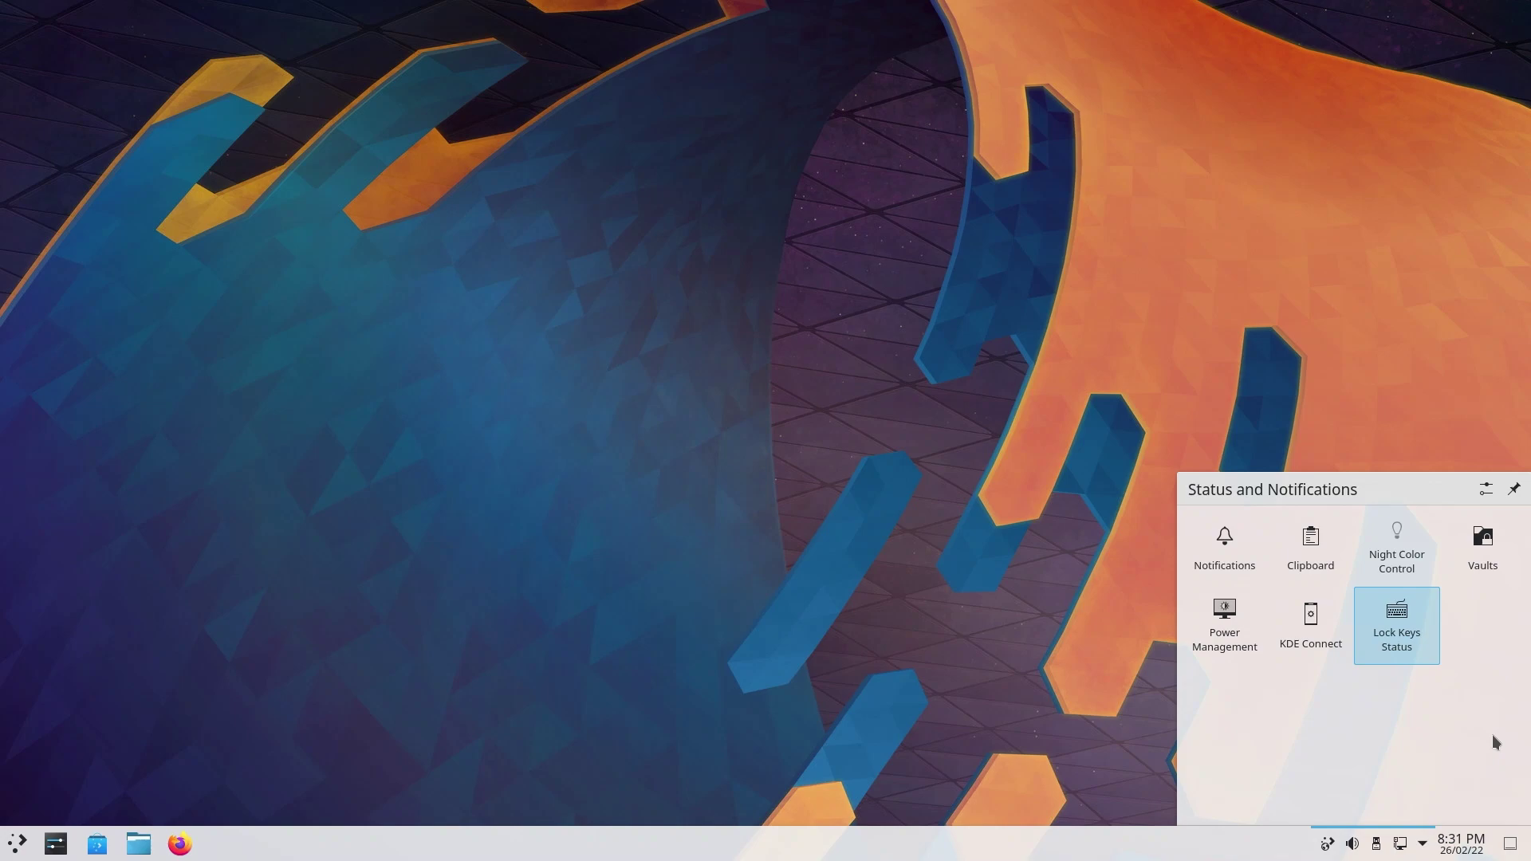
pyautogui.click(1421, 848)
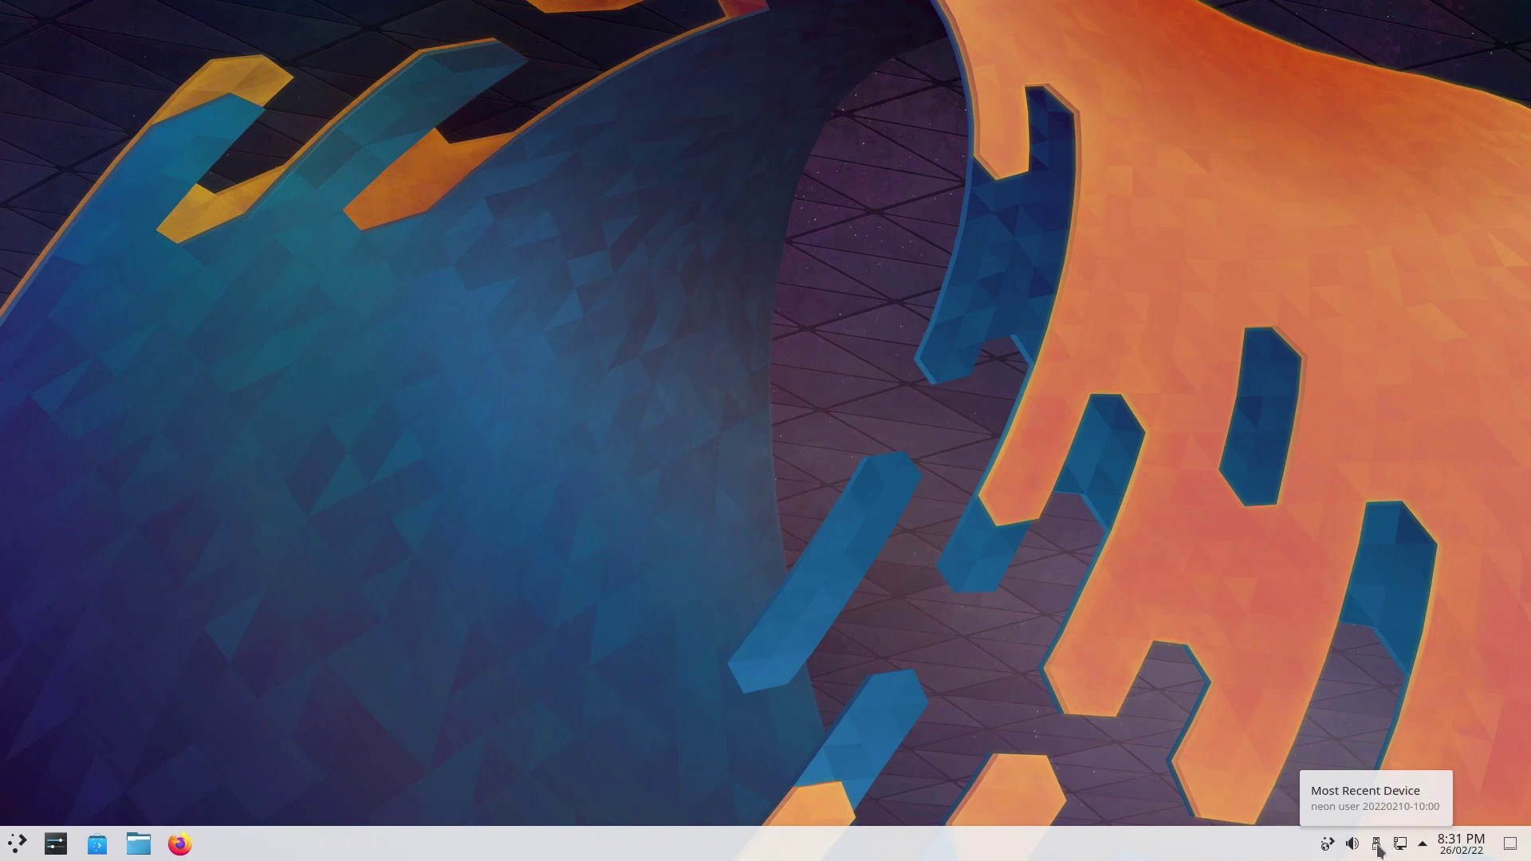
pyautogui.click(1352, 844)
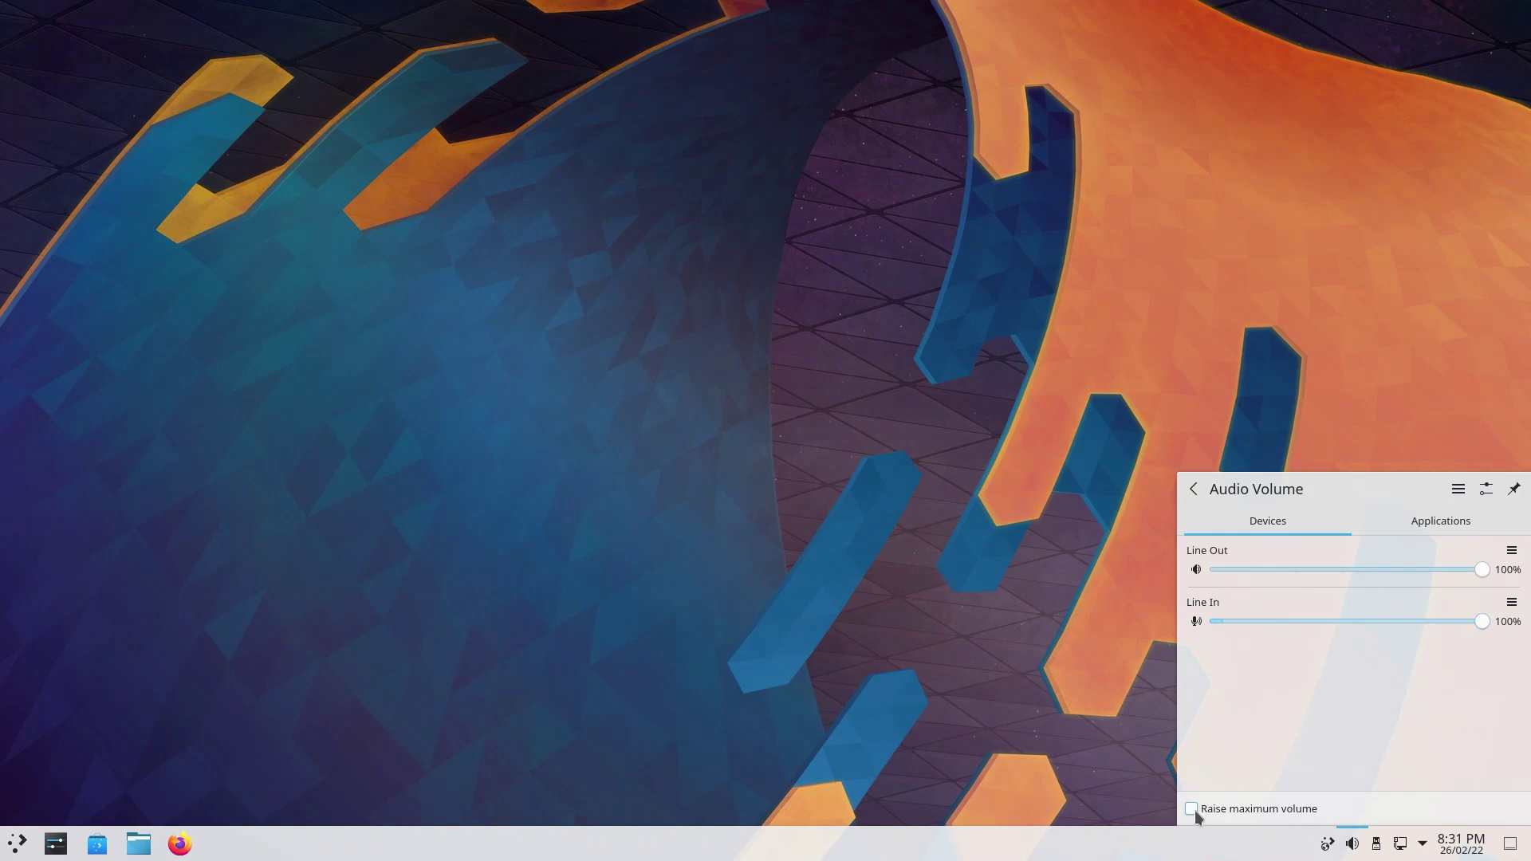
pyautogui.click(1450, 522)
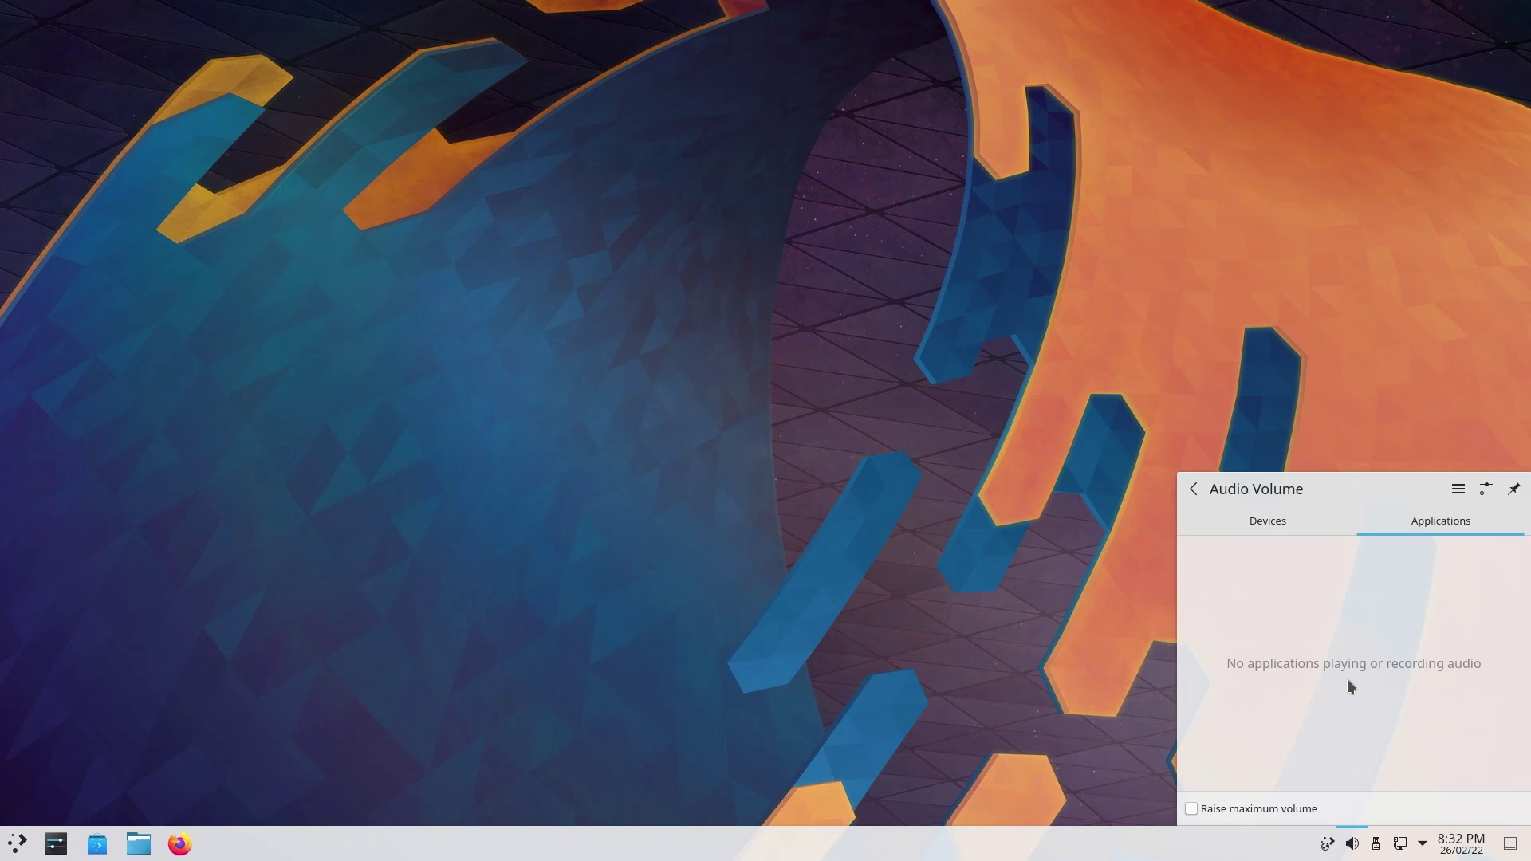
# Step: Dismiss the volume popup and browse the launcher to All Applications > System
pyautogui.click(986, 620)
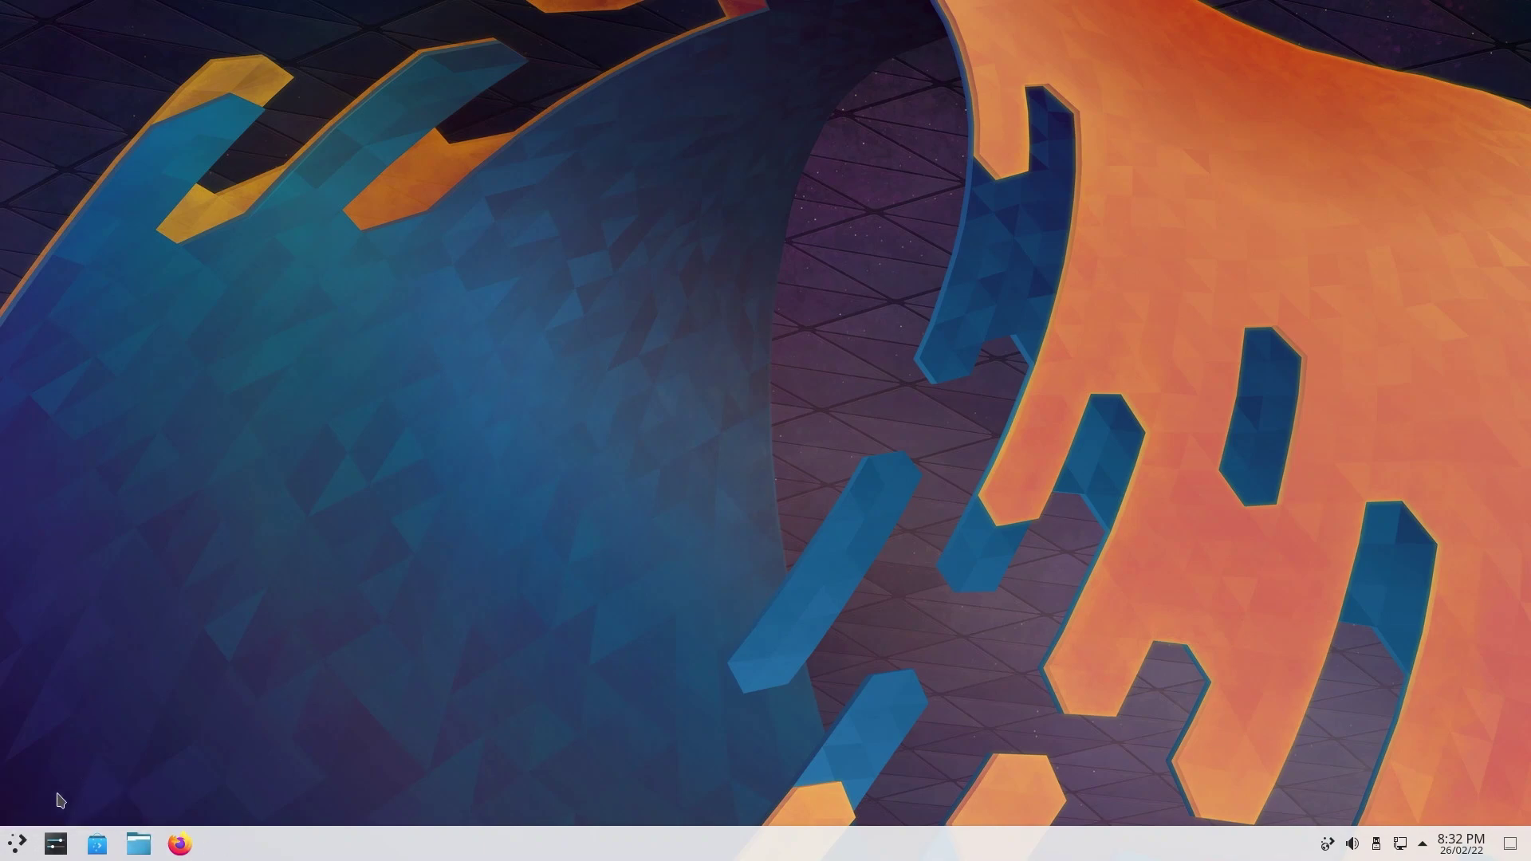
pyautogui.click(14, 850)
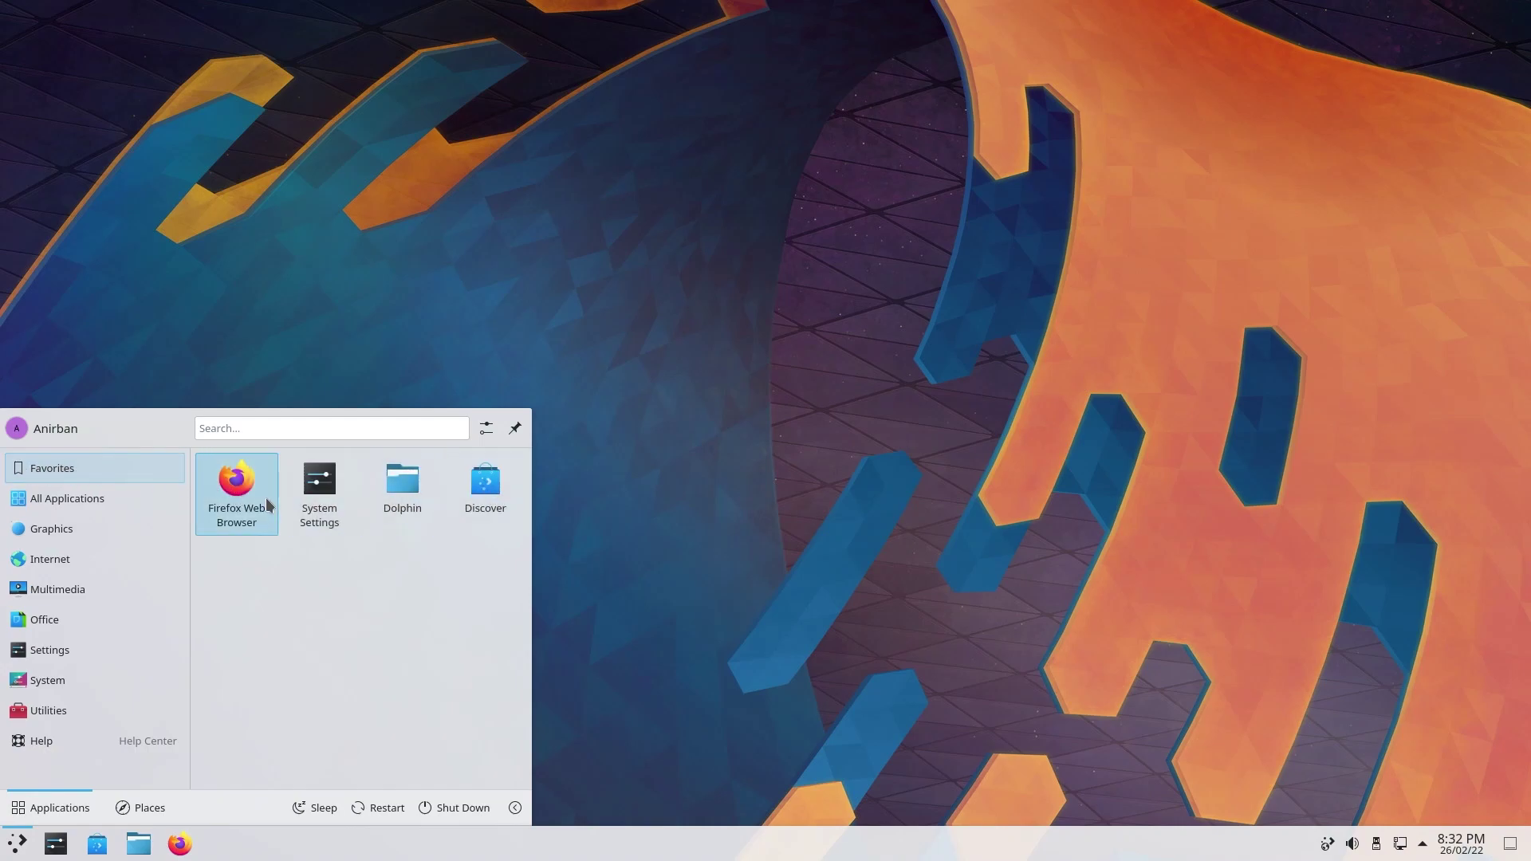
pyautogui.moveTo(69, 509)
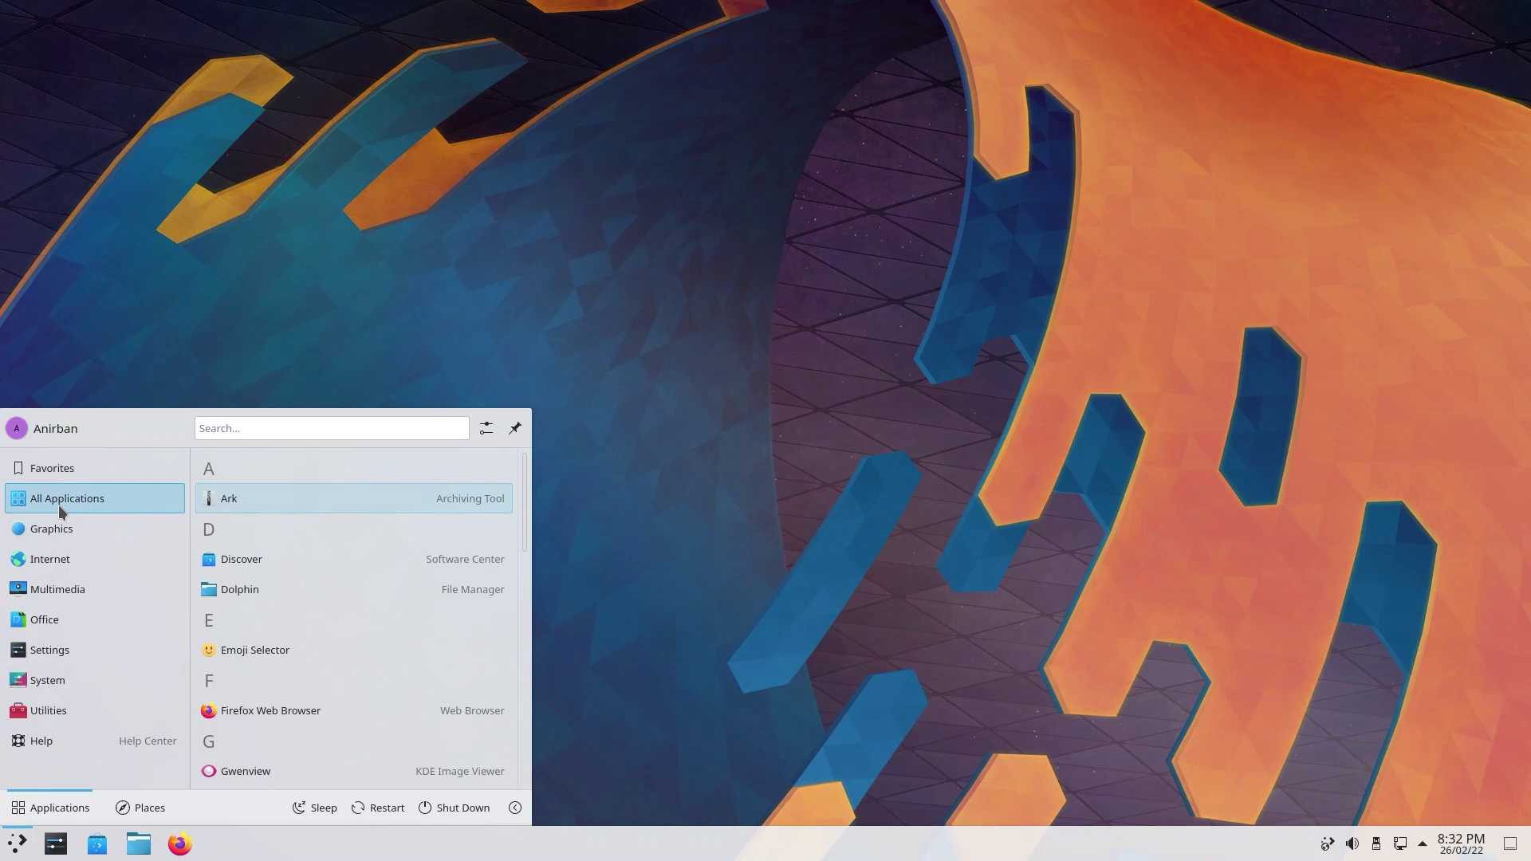
pyautogui.moveTo(172, 680)
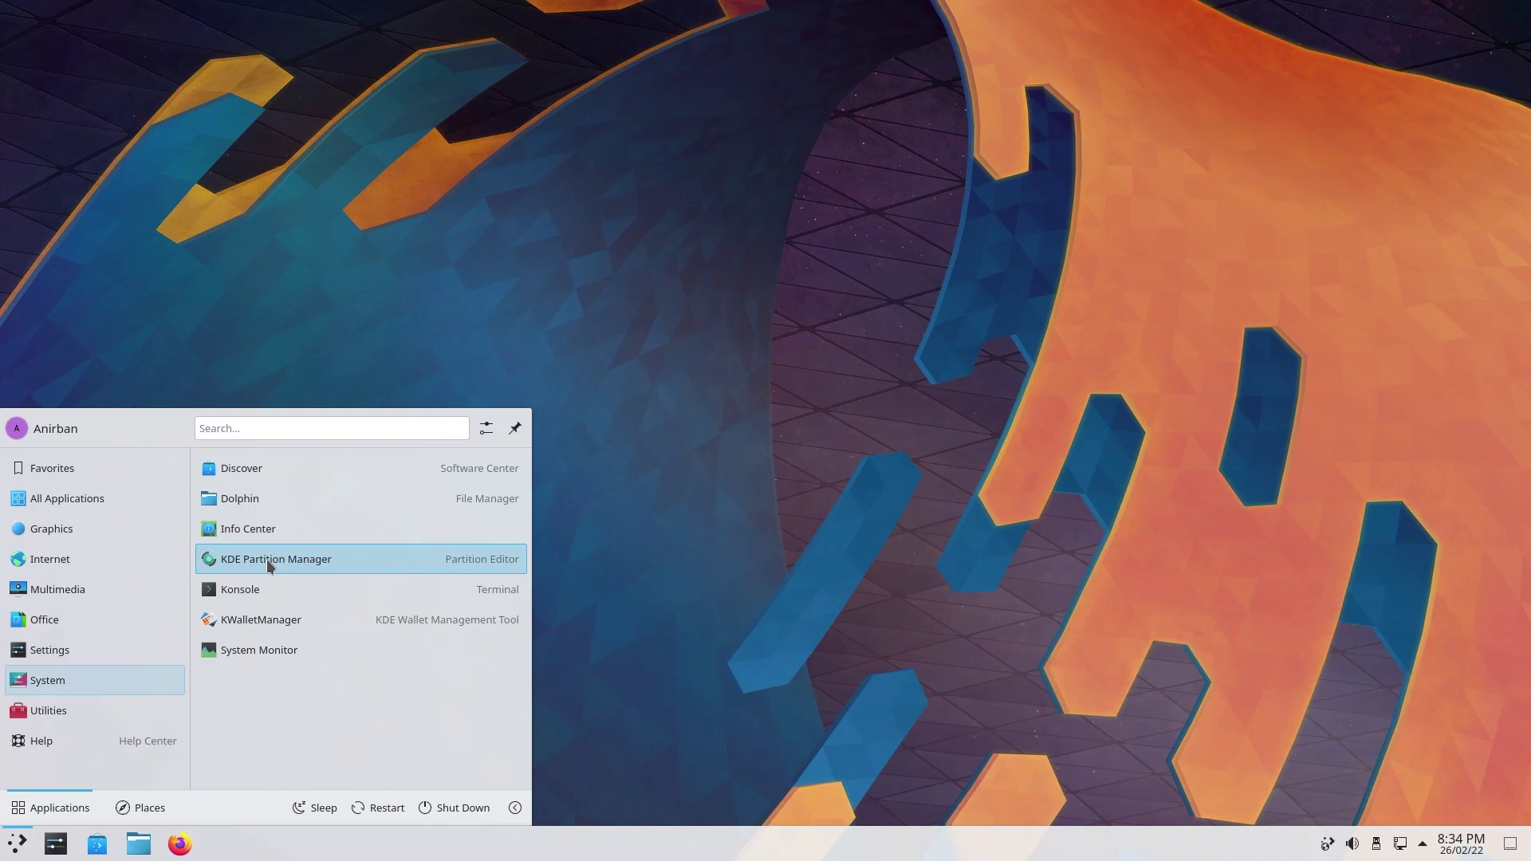
# Step: Launch System Monitor from the launcher's System category
pyautogui.click(270, 656)
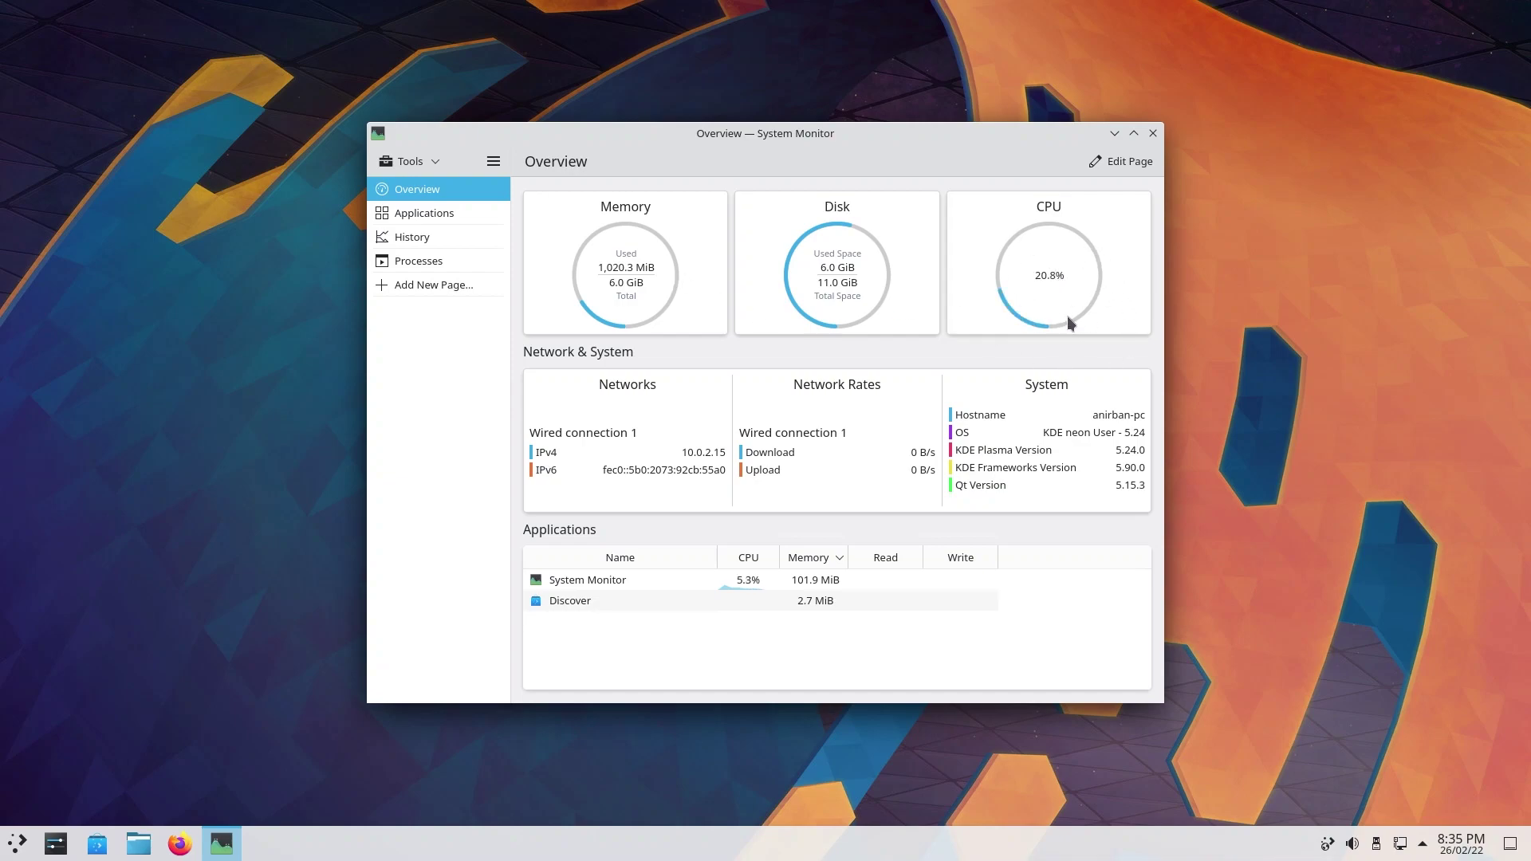
pyautogui.click(1153, 133)
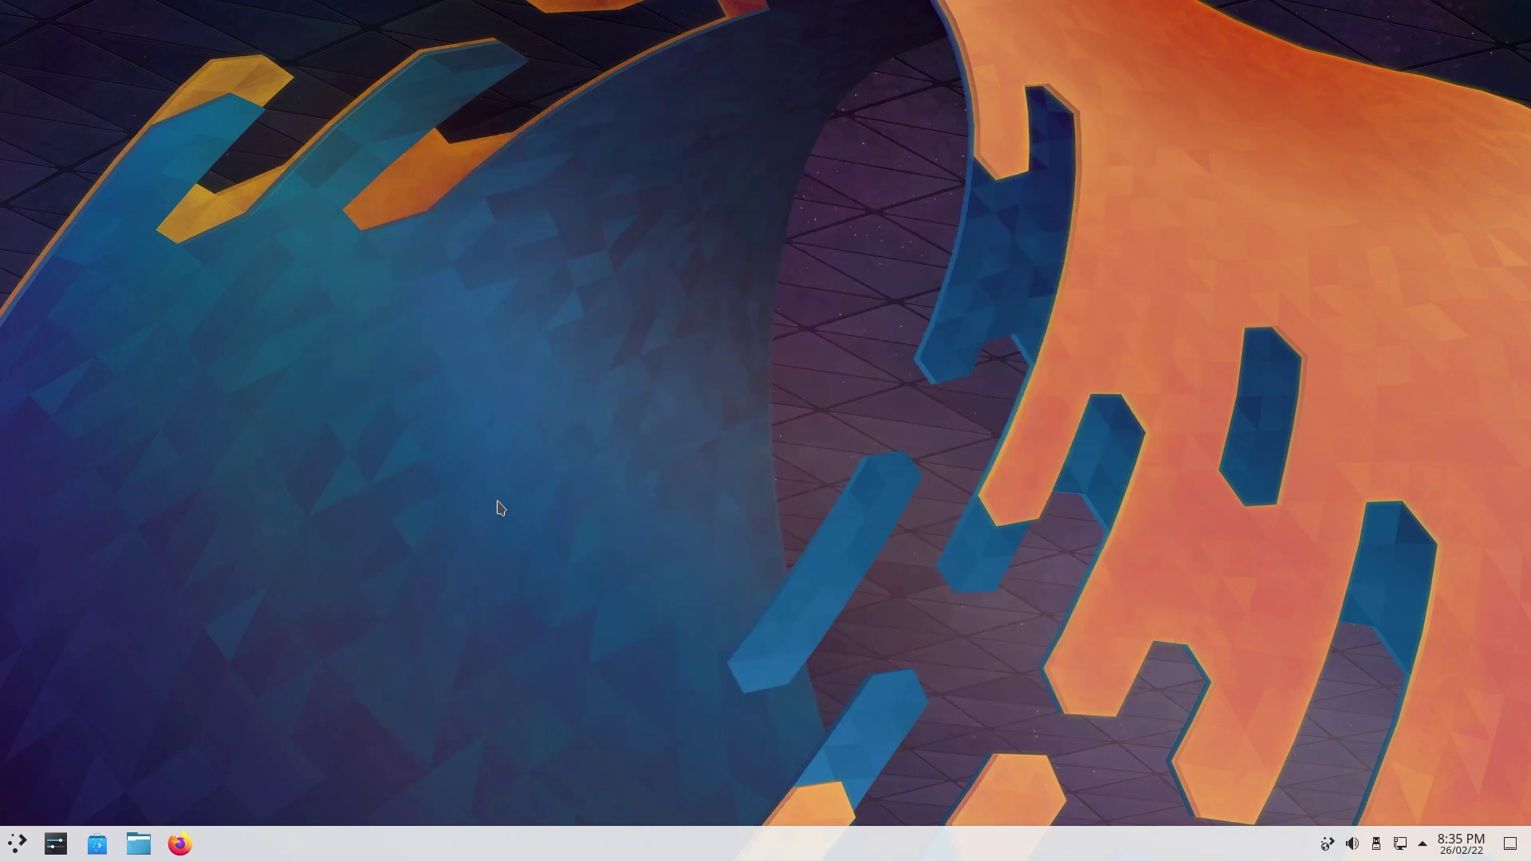
pyautogui.press('super')
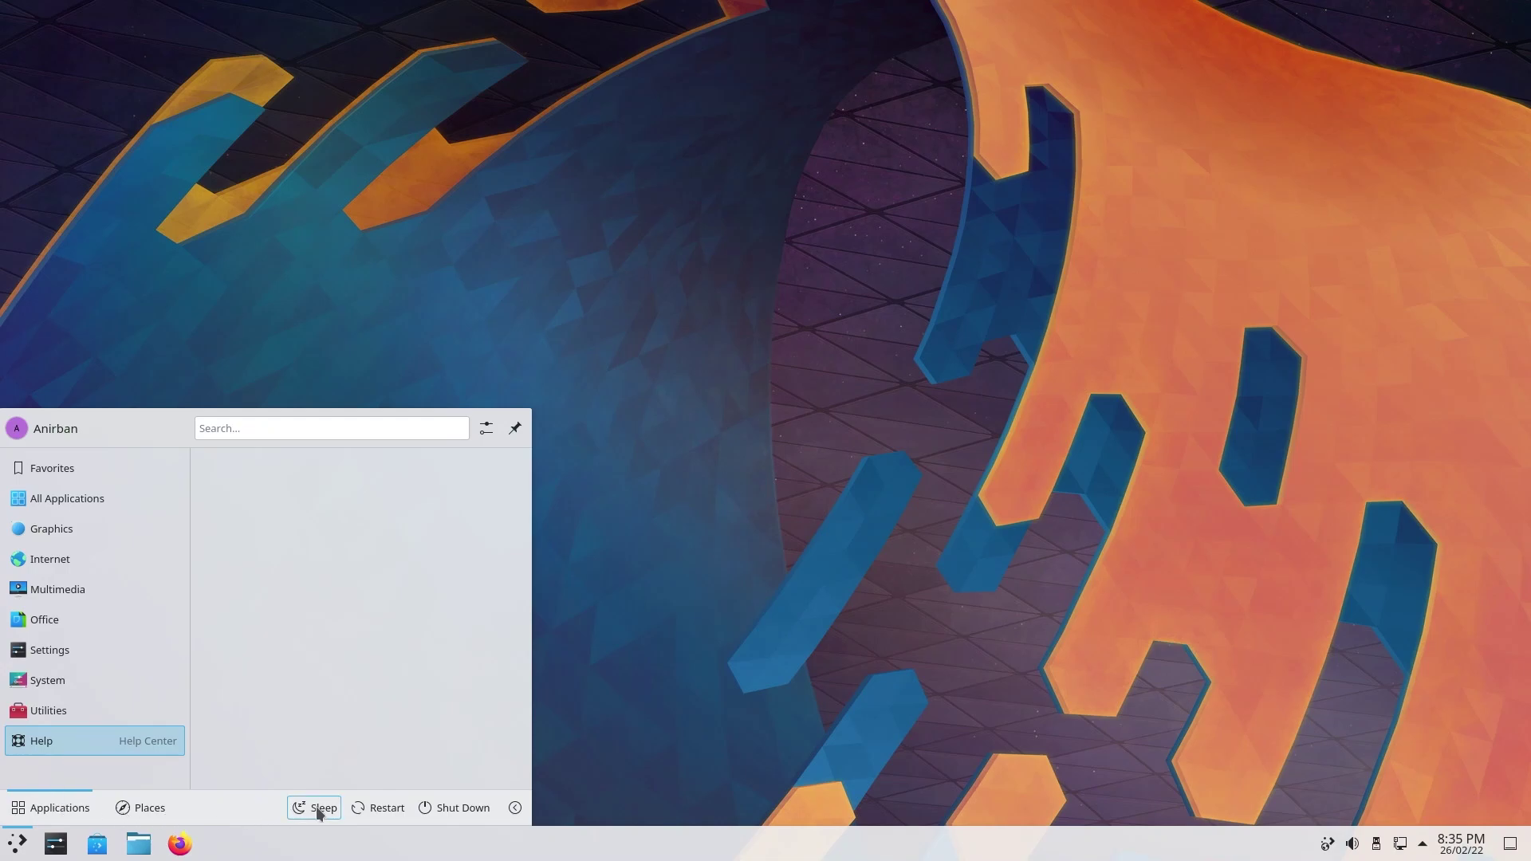
pyautogui.click(520, 815)
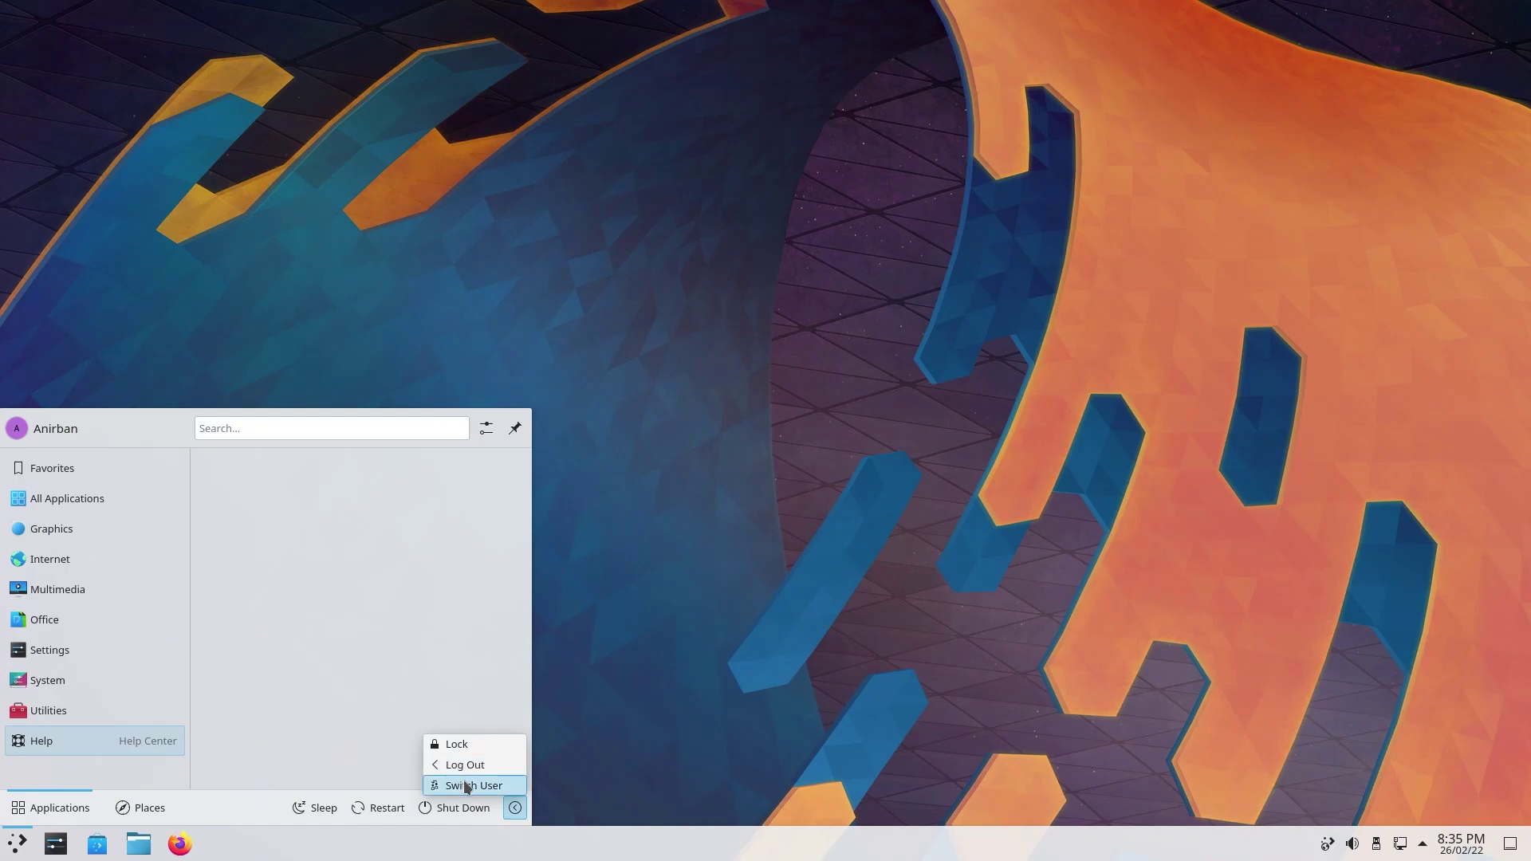
pyautogui.click(715, 712)
pyautogui.click(664, 658)
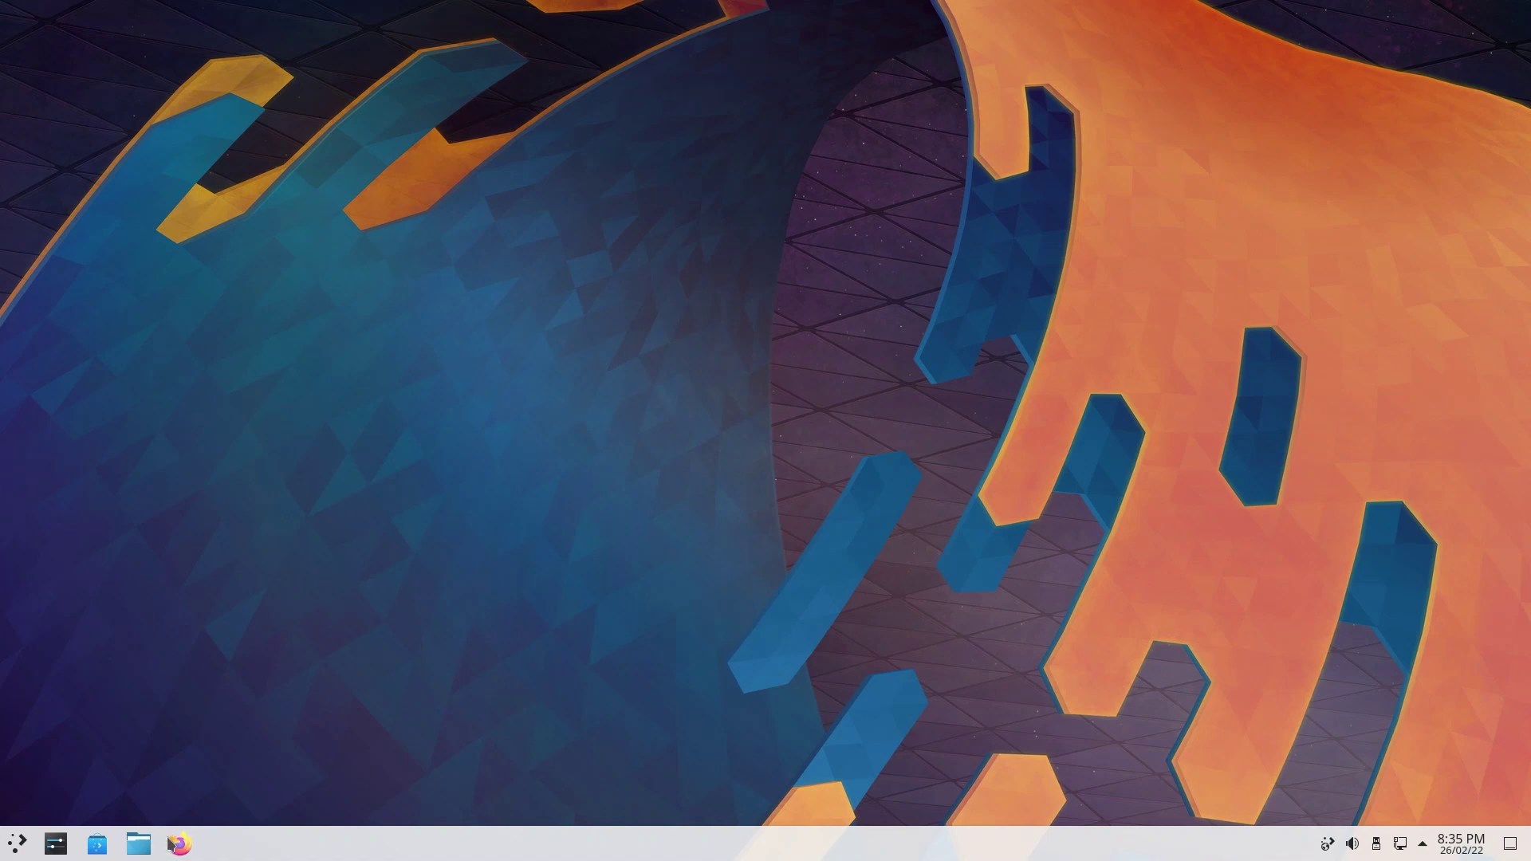
# Step: Open Dolphin, widen it, and try the compact, detailed and icon views of Home
pyautogui.click(138, 847)
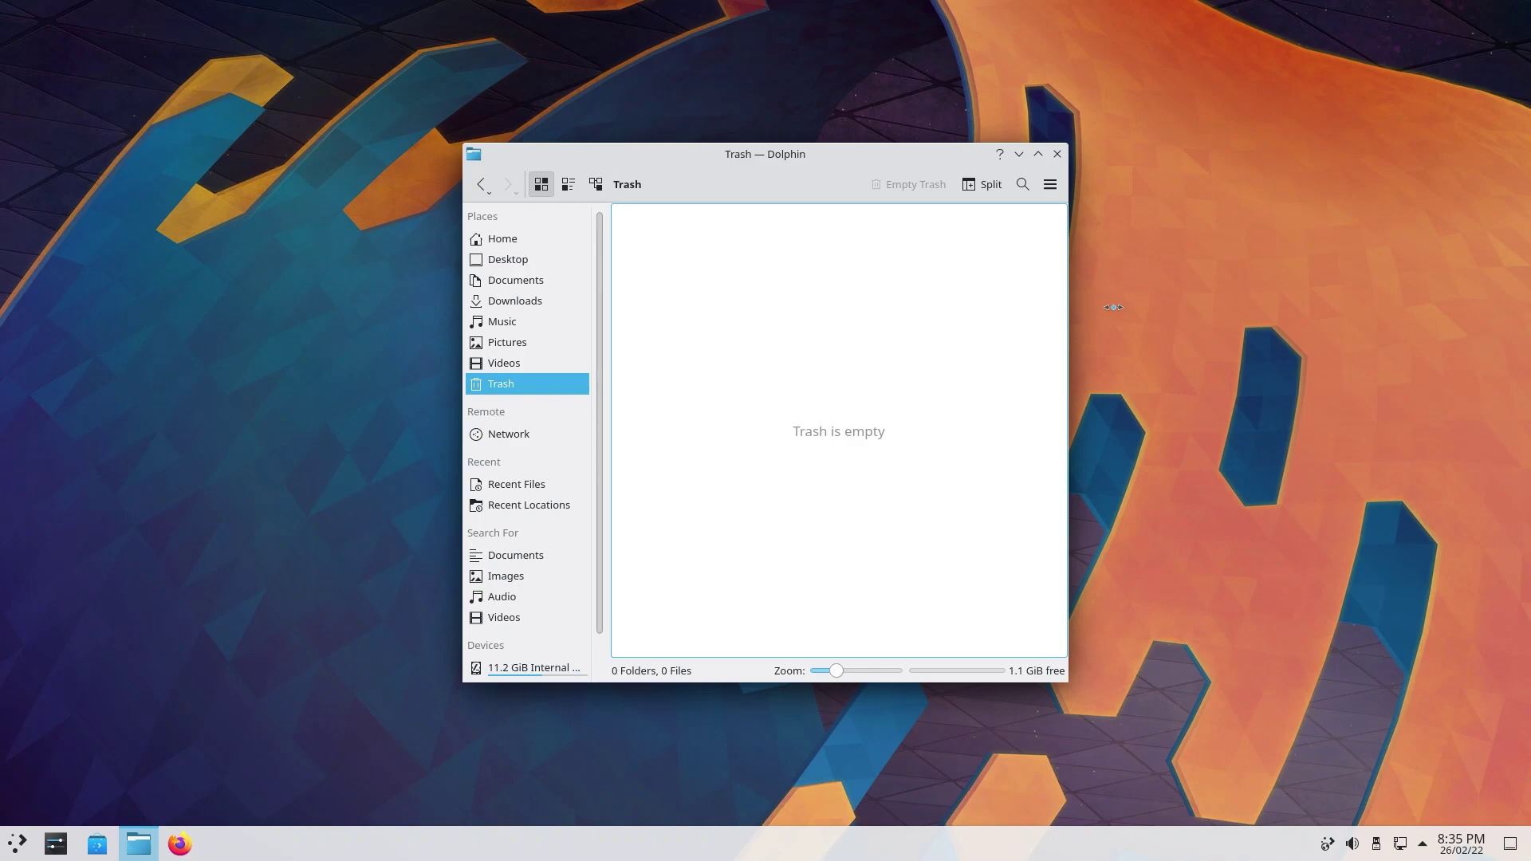
pyautogui.moveTo(1071, 300); pyautogui.dragTo(1275, 301)
pyautogui.click(504, 238)
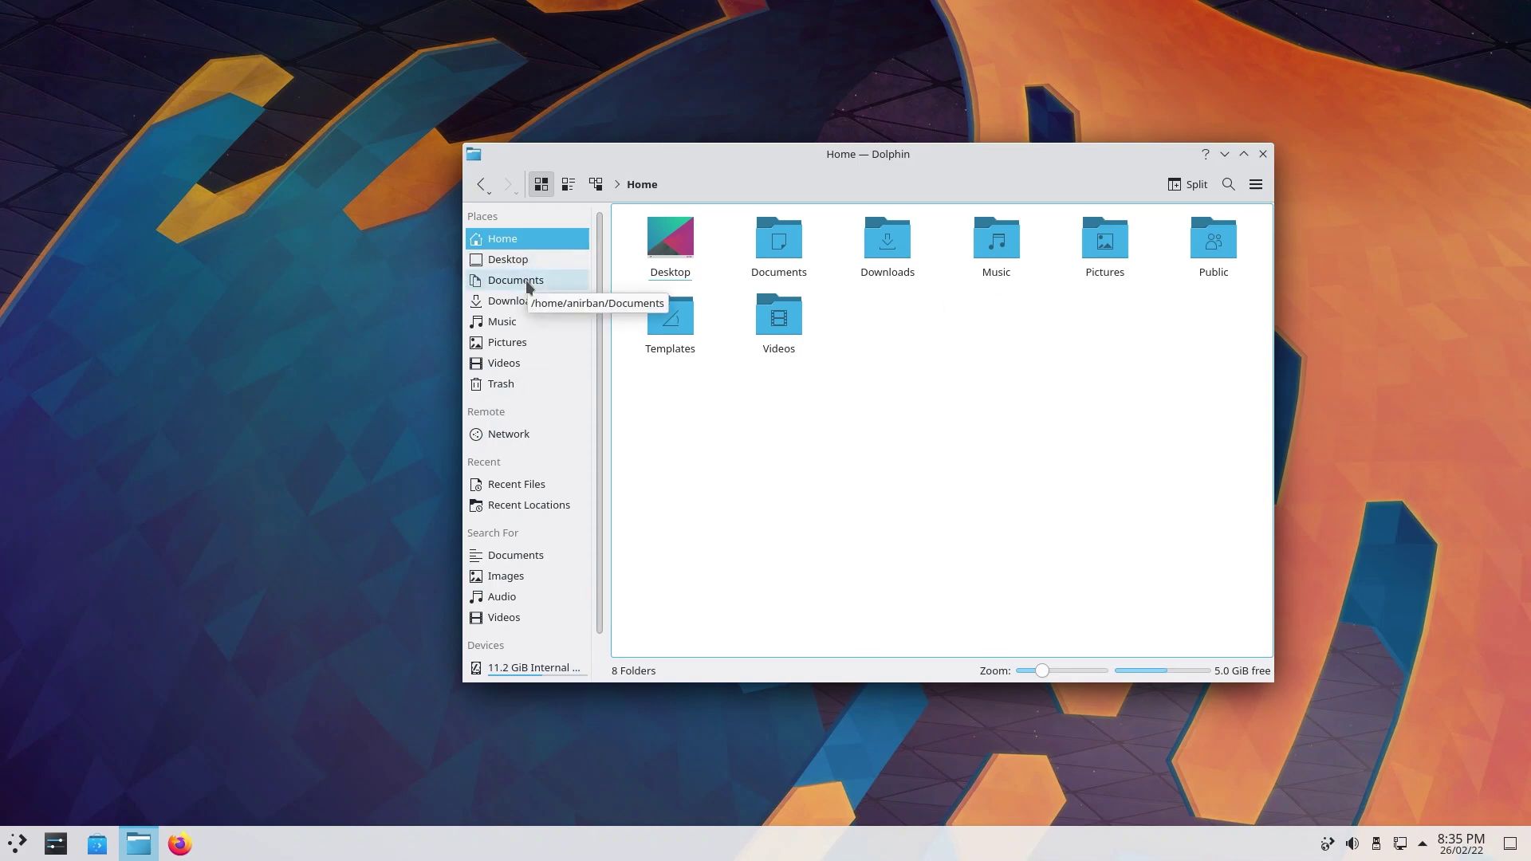
pyautogui.click(569, 186)
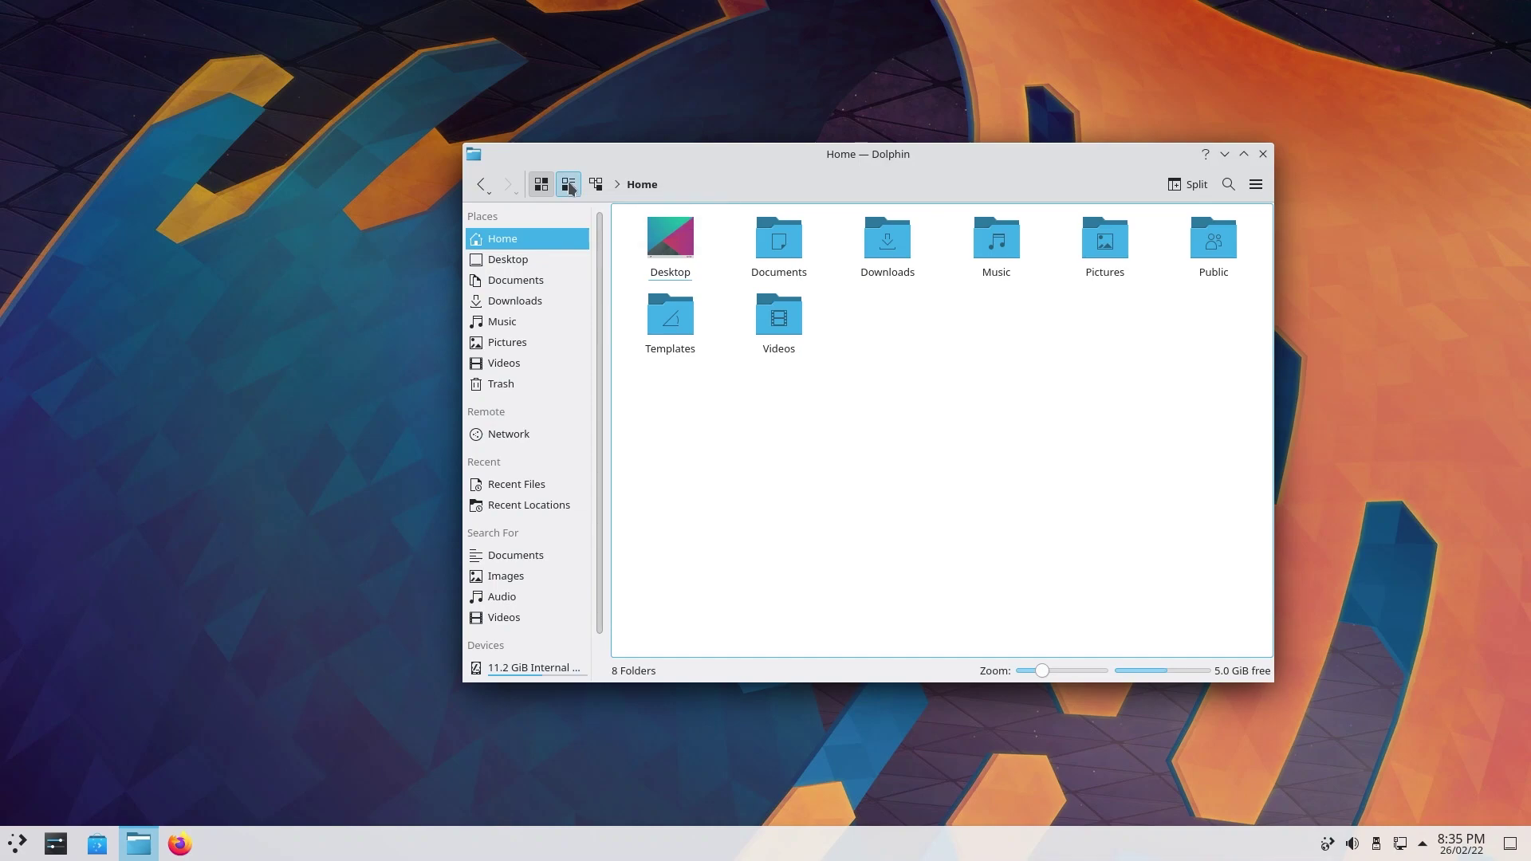
pyautogui.click(596, 185)
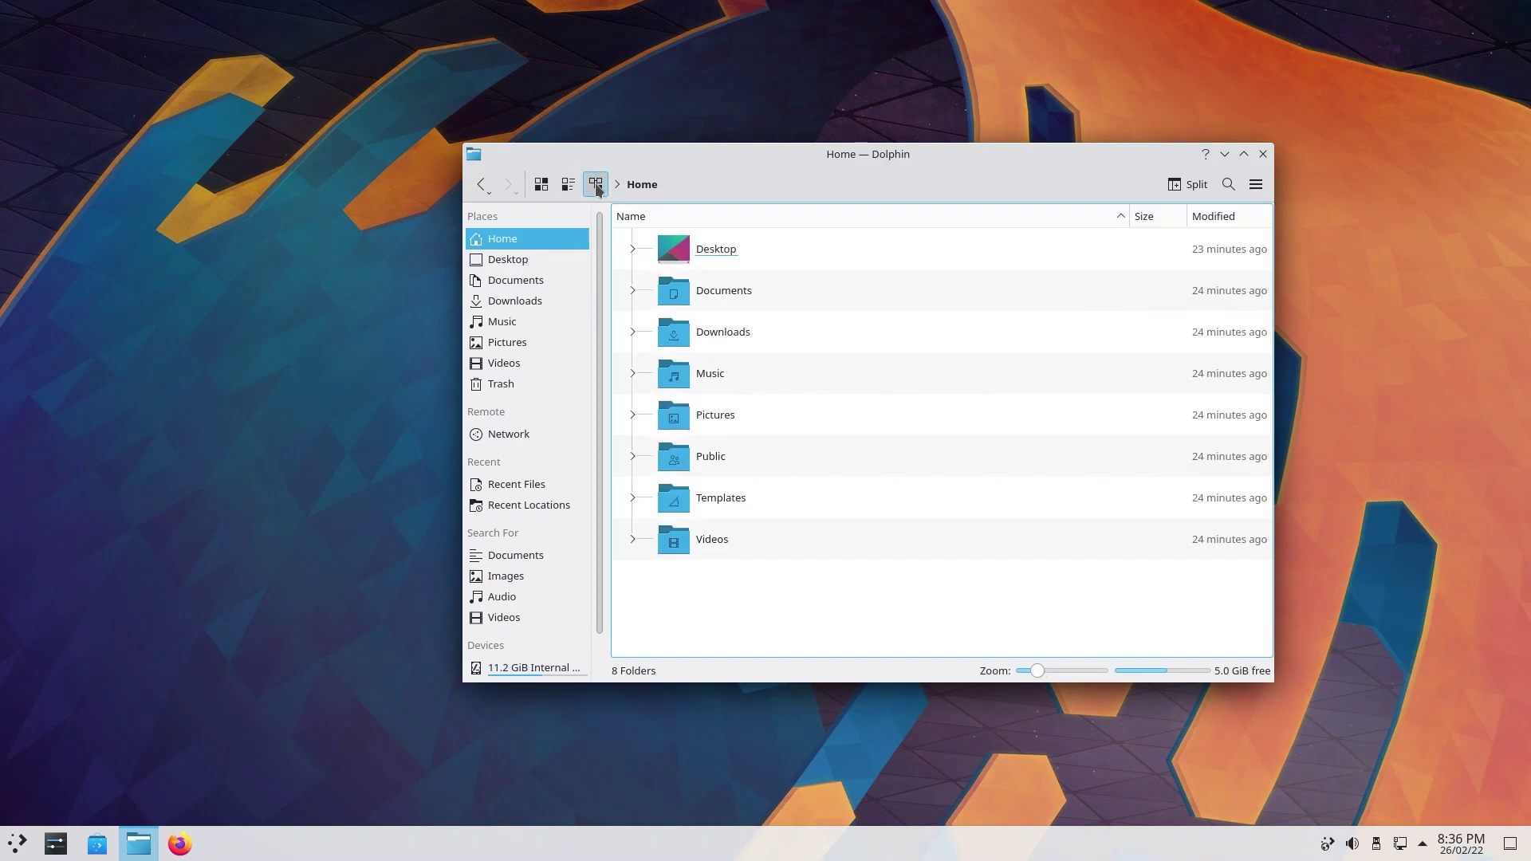
pyautogui.click(541, 186)
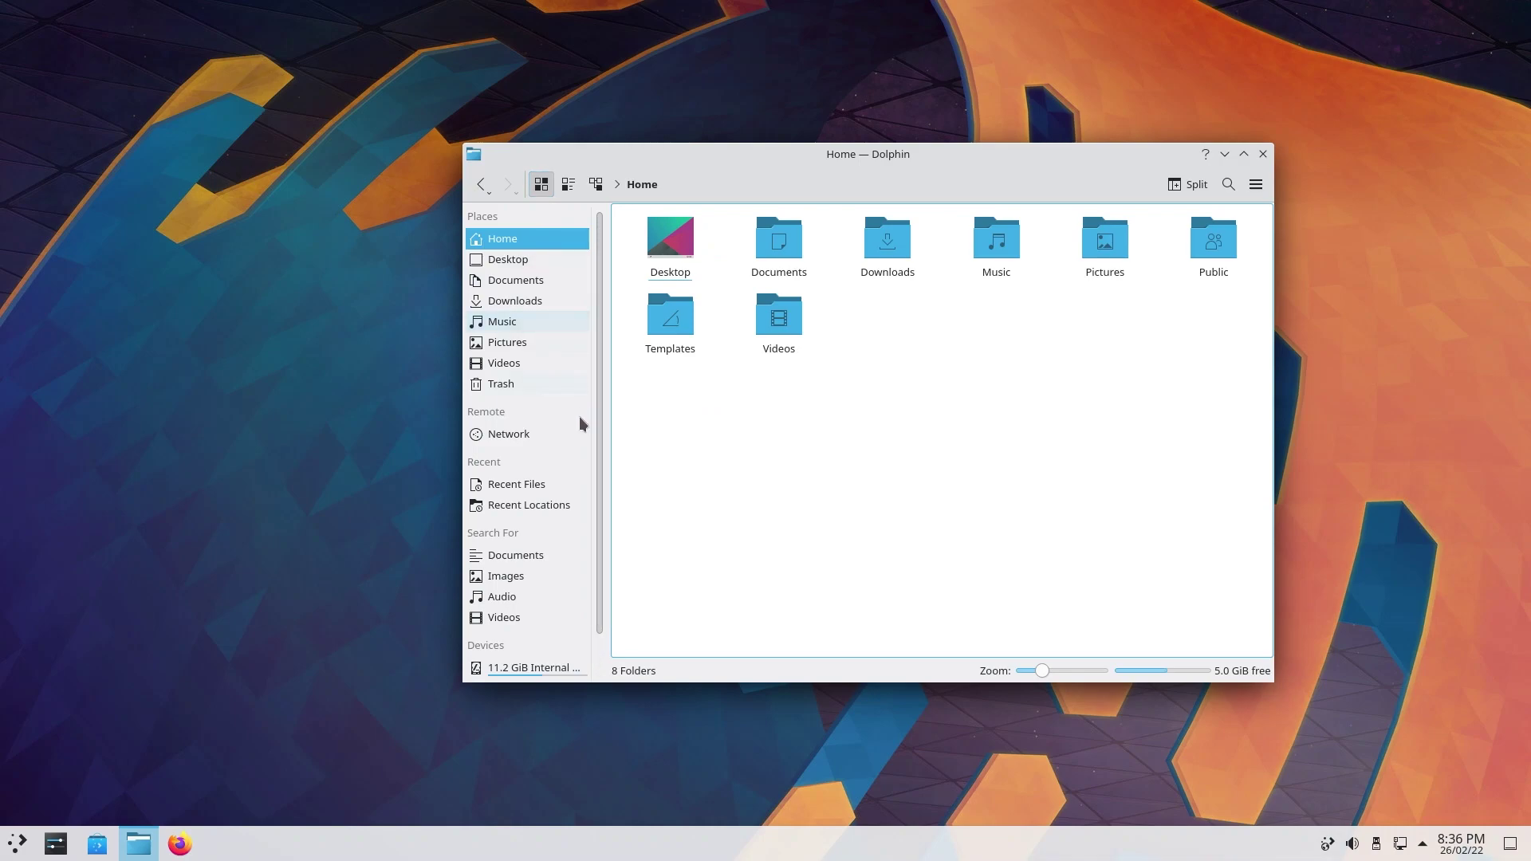
pyautogui.scroll(-2, 596, 509)
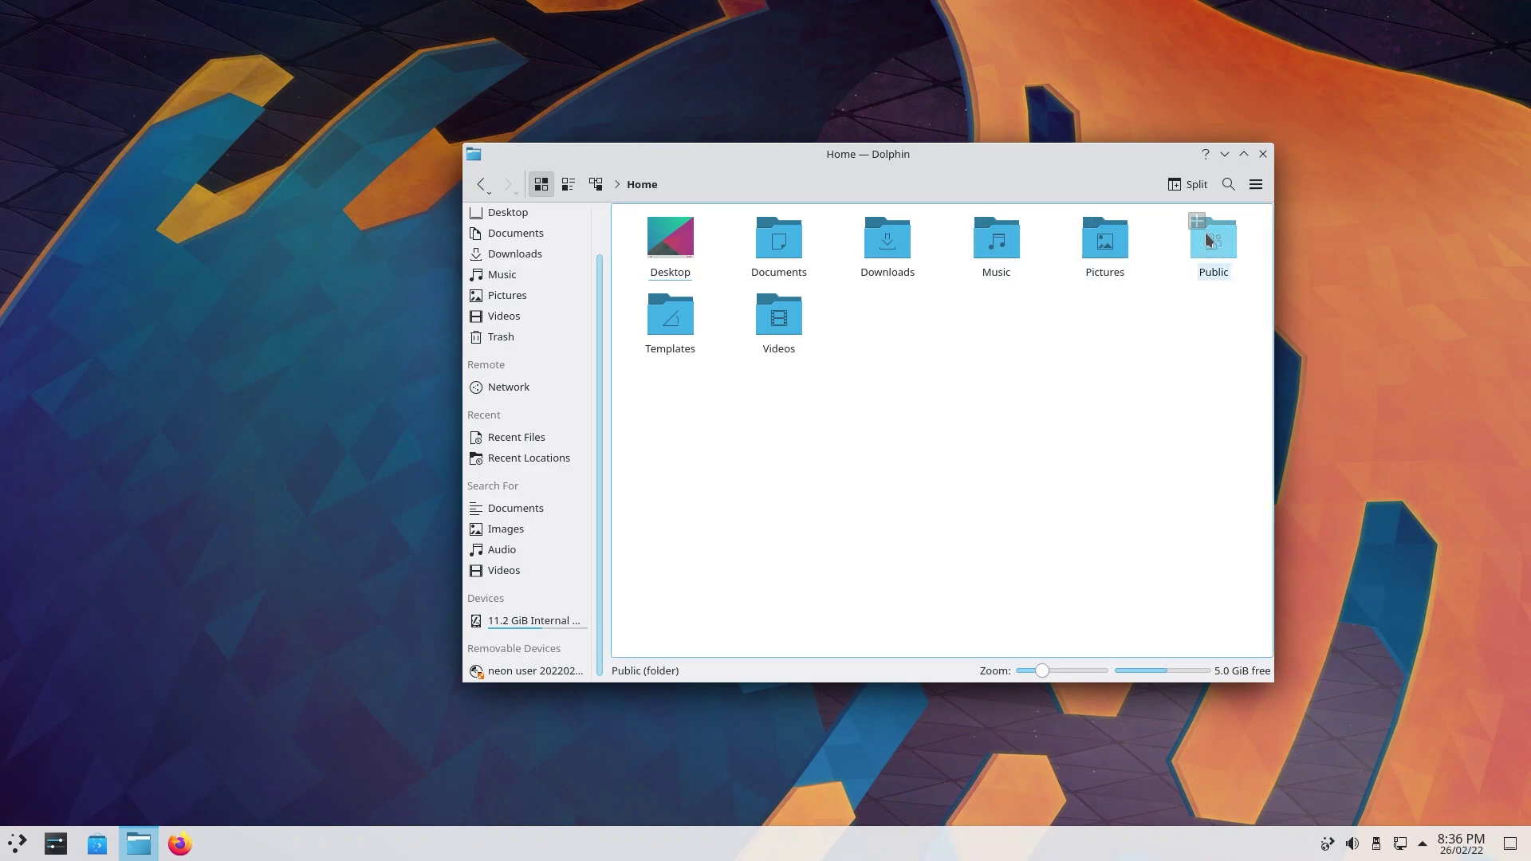
# Step: Visit Documents and, via the back history, Trash, return Home, then close Dolphin
pyautogui.click(783, 249)
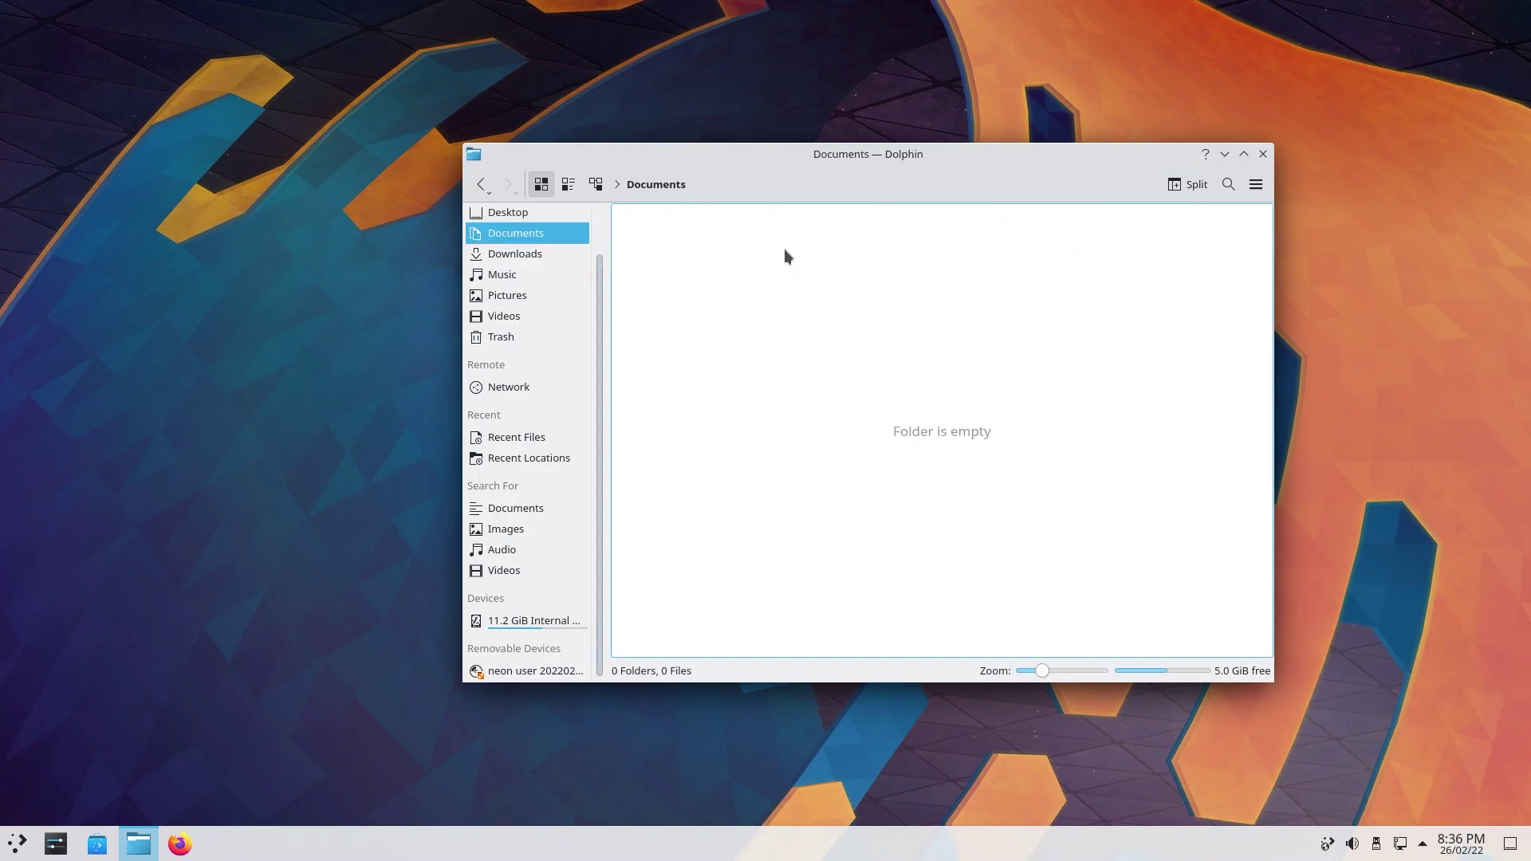
pyautogui.click(483, 186)
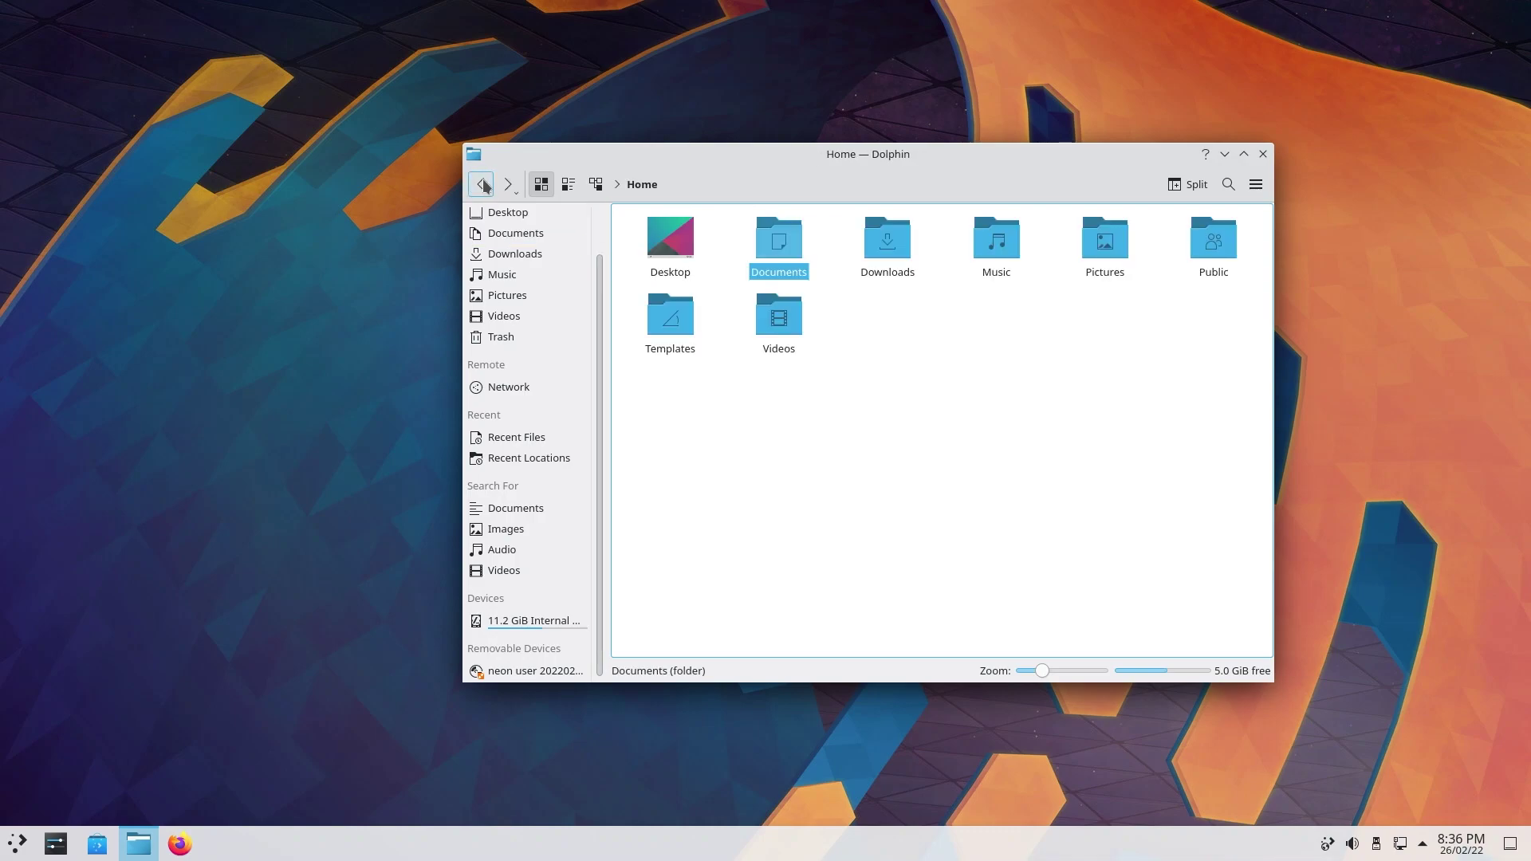
pyautogui.rightClick(482, 183)
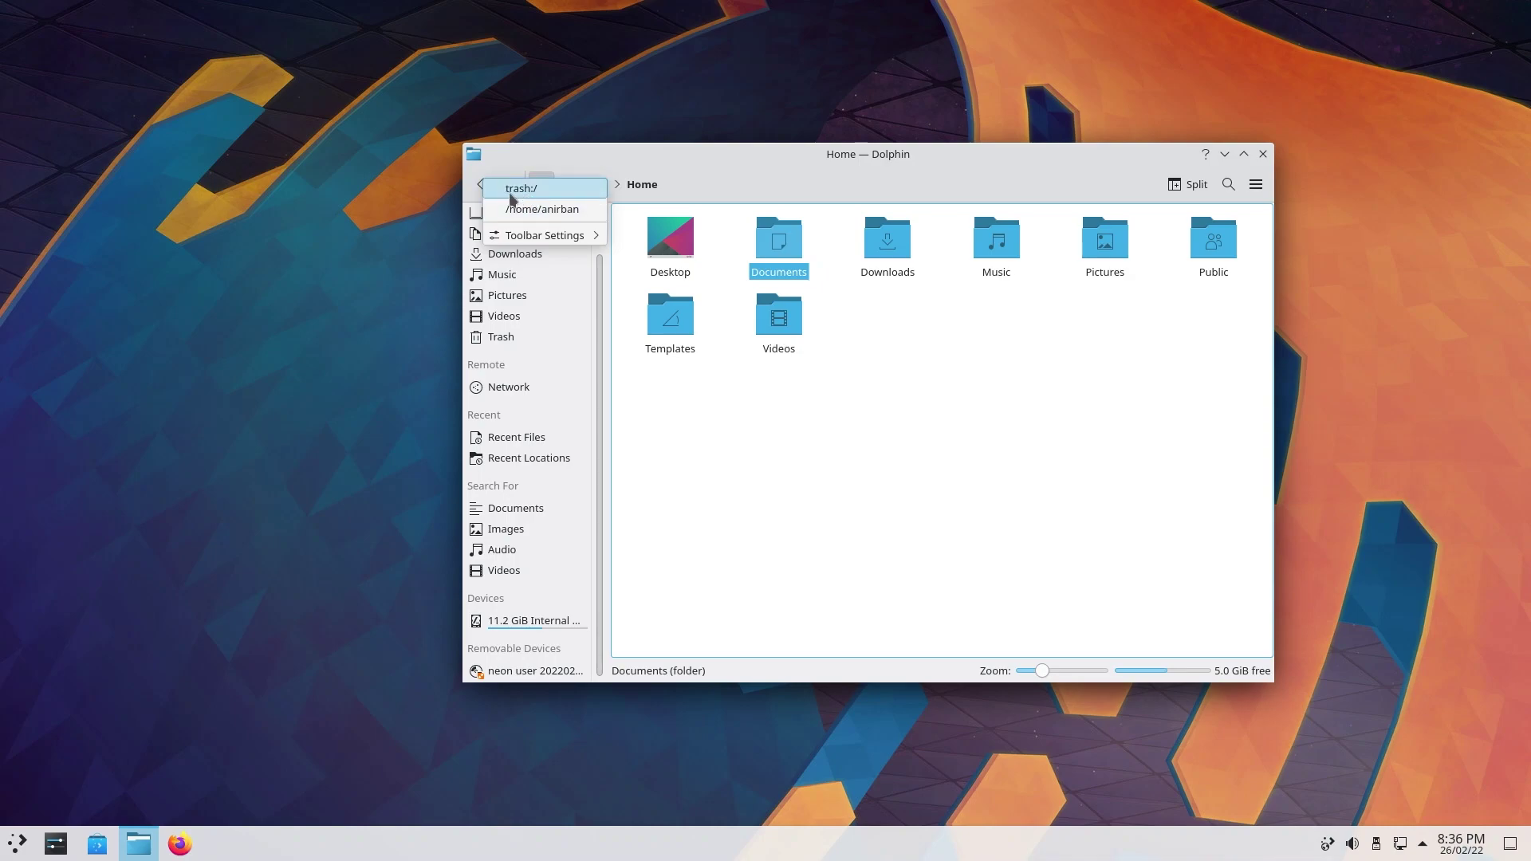
pyautogui.click(517, 192)
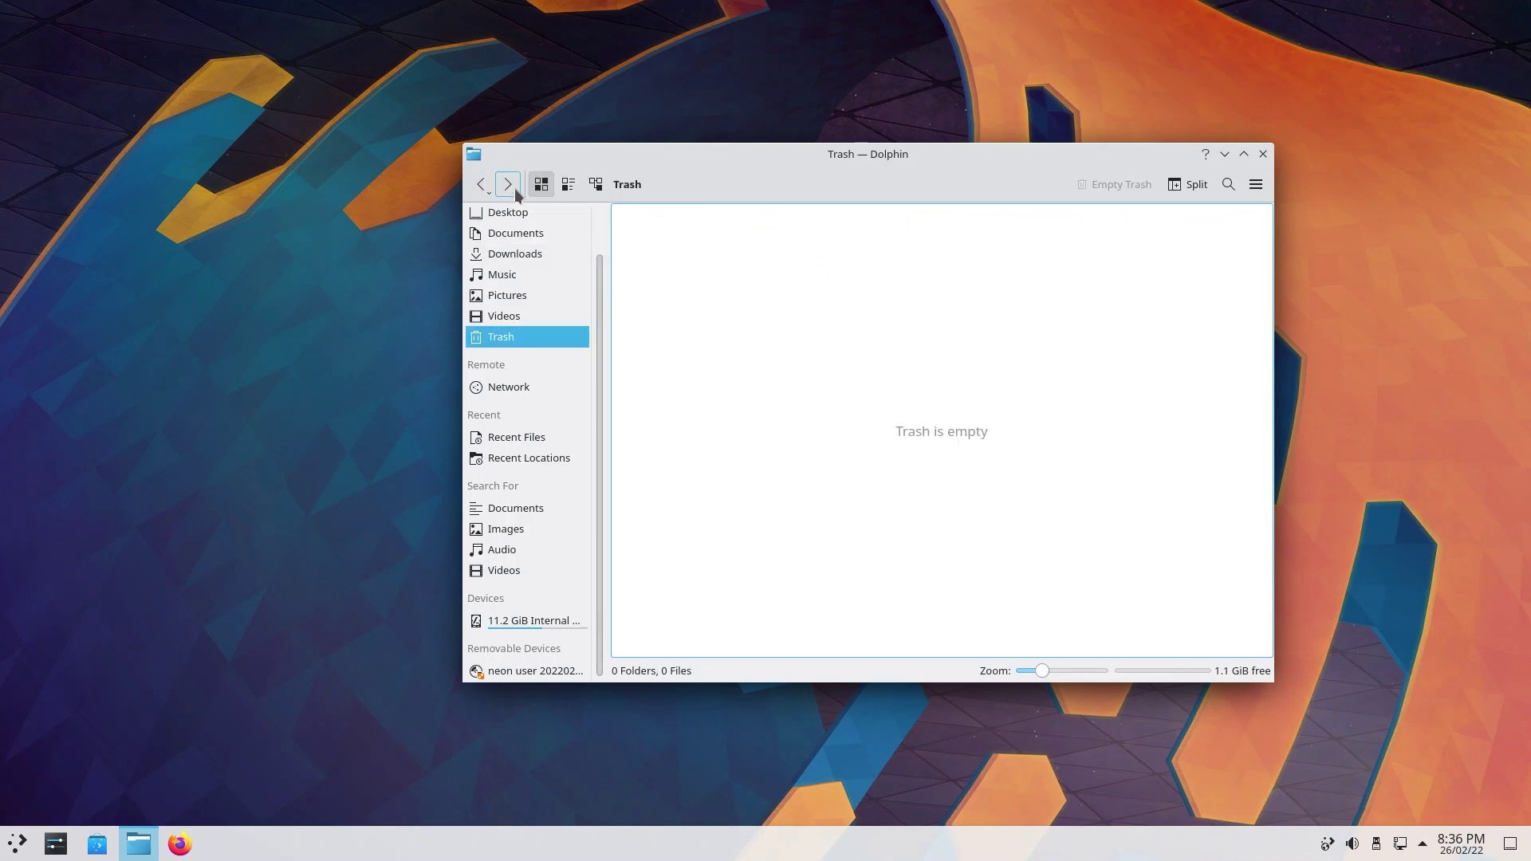
pyautogui.click(481, 184)
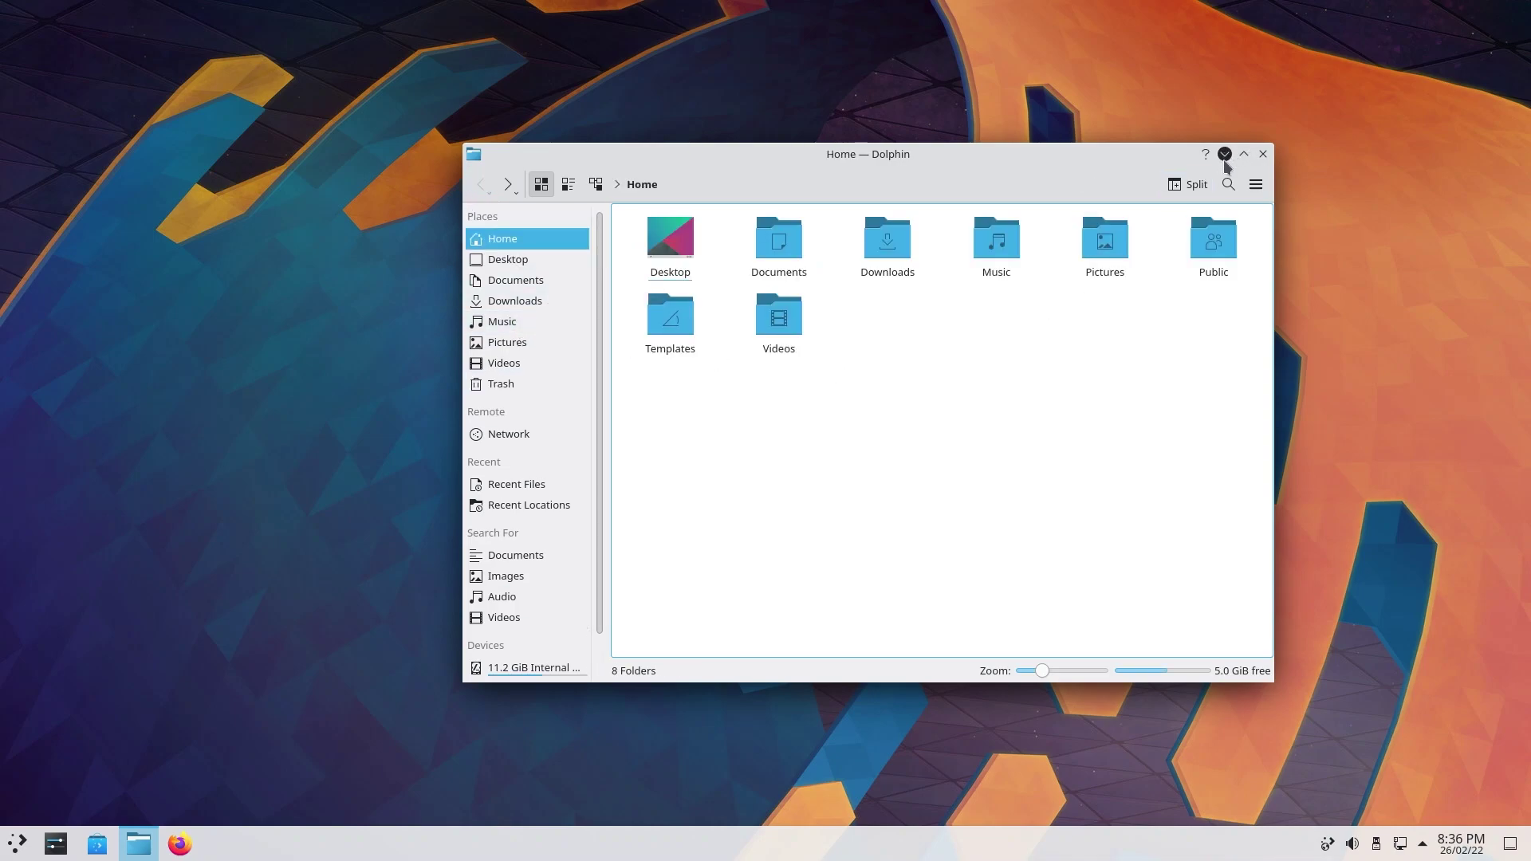
pyautogui.click(1264, 154)
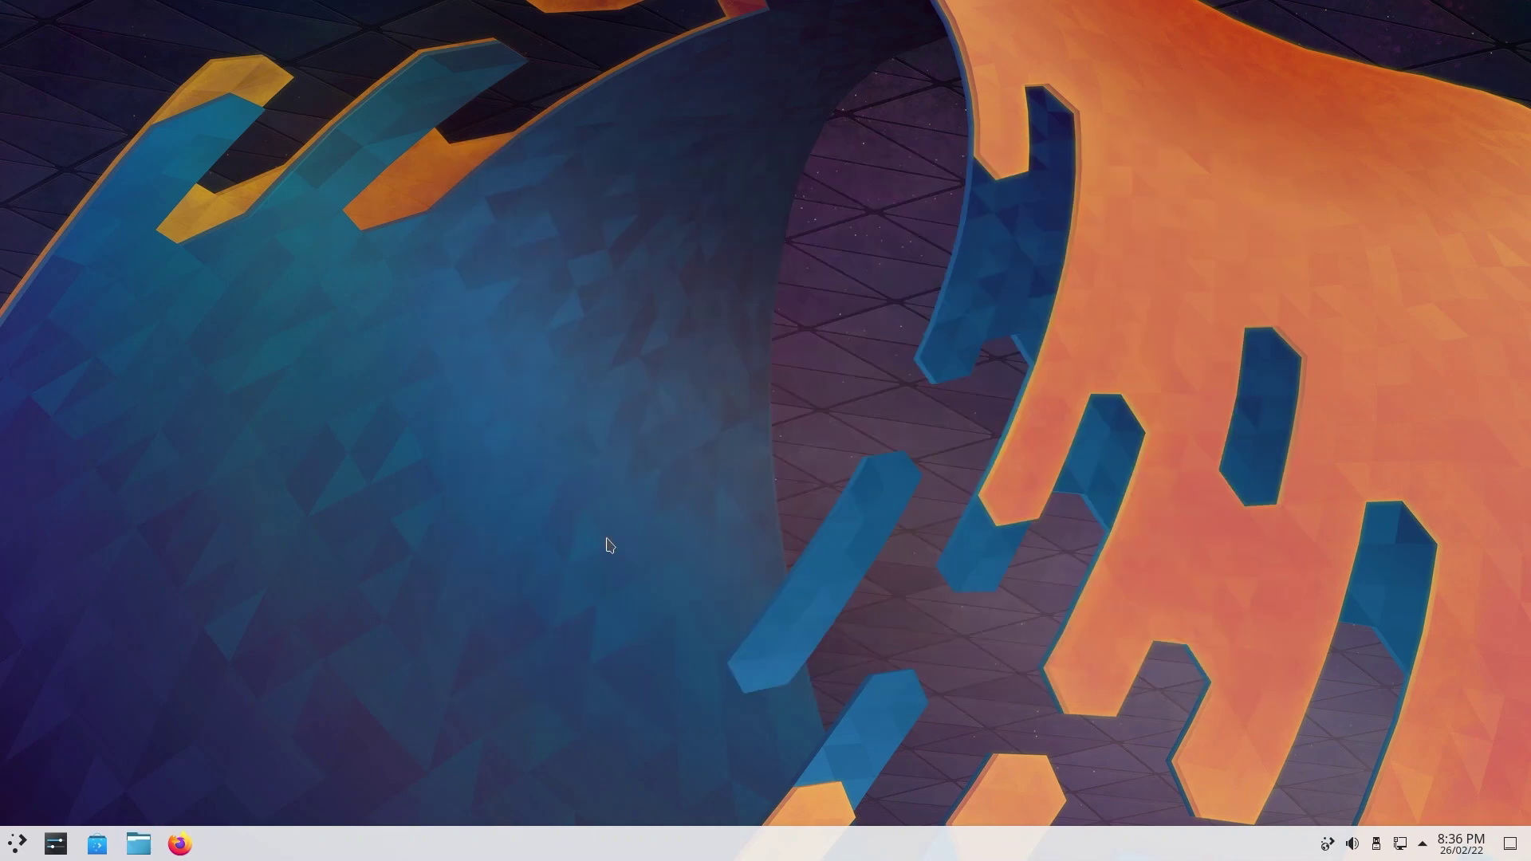
# Step: Launch System Settings from the taskbar and scroll its sidebar category list
pyautogui.click(50, 852)
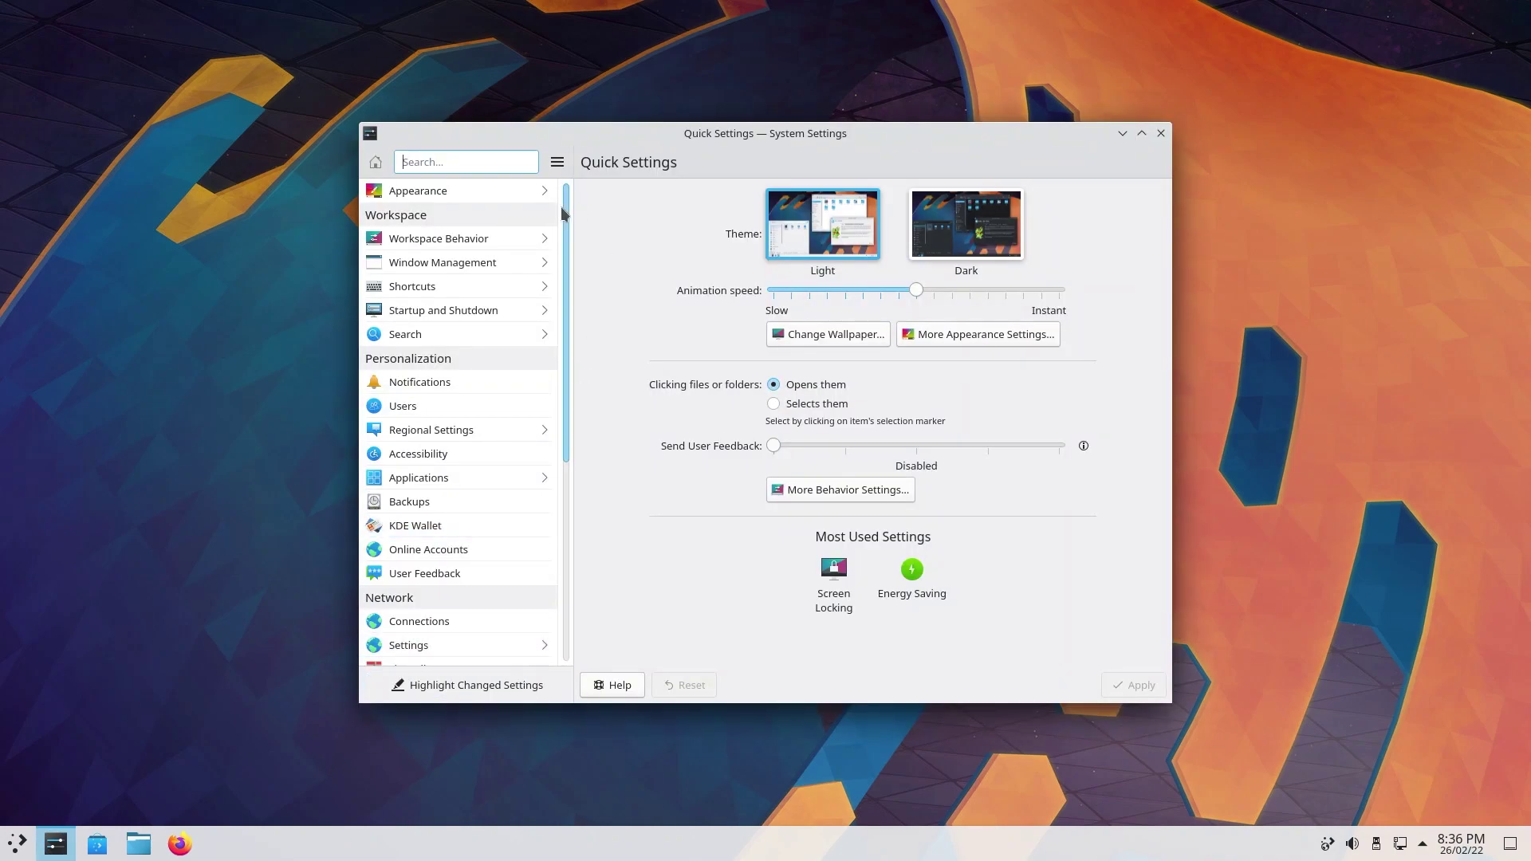
pyautogui.moveTo(567, 221)
pyautogui.mouseDown()
pyautogui.moveTo(566, 465)
pyautogui.moveTo(581, 291)
pyautogui.moveTo(565, 209)
pyautogui.mouseUp()
# Step: Apply the Breeze Dark global theme under Appearance, then reapply the light Breeze theme
pyautogui.click(509, 196)
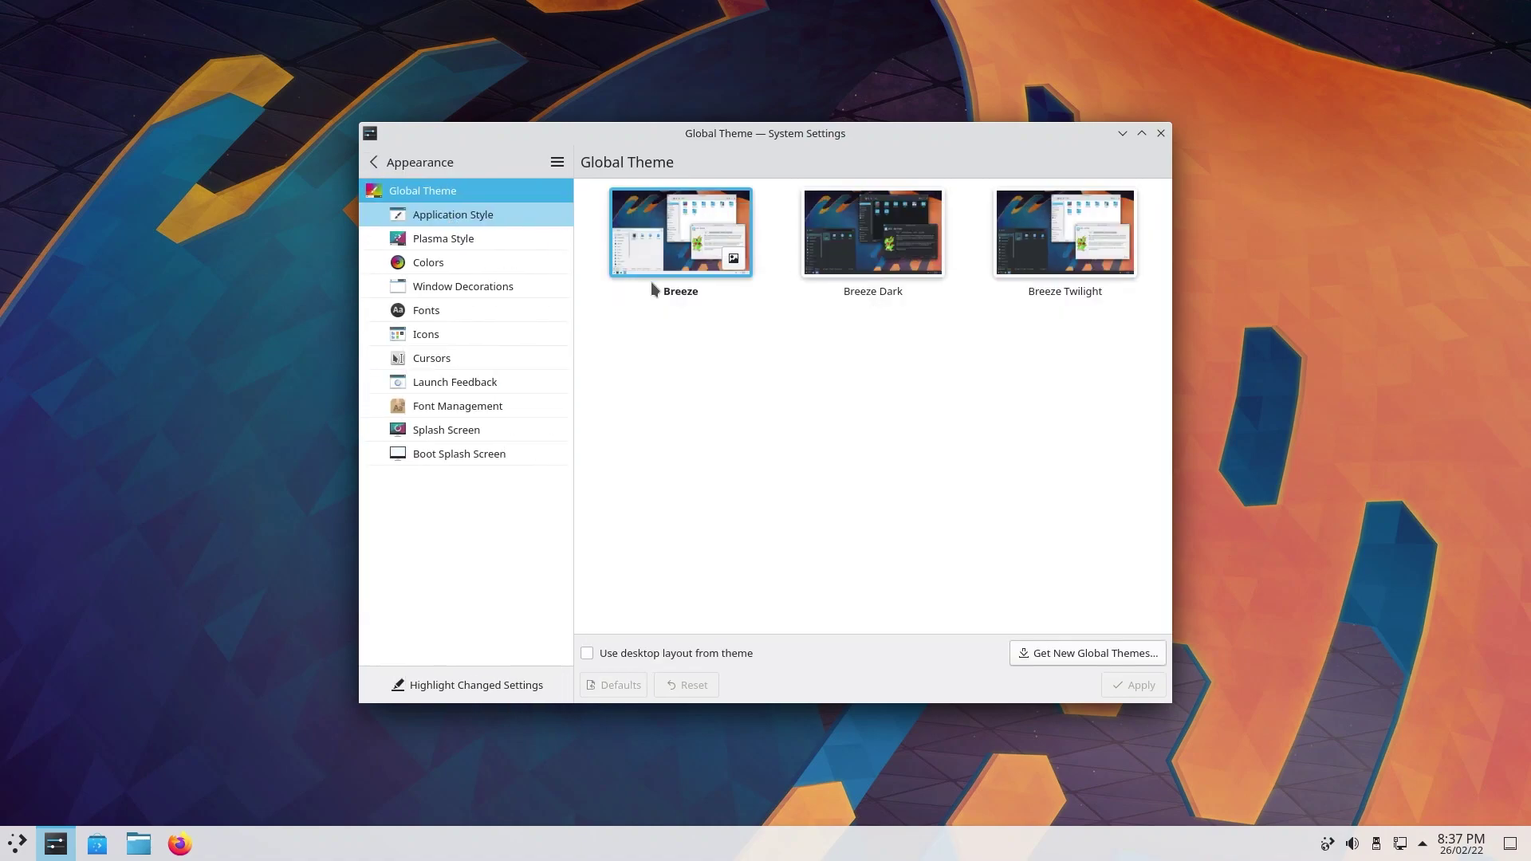
pyautogui.click(860, 264)
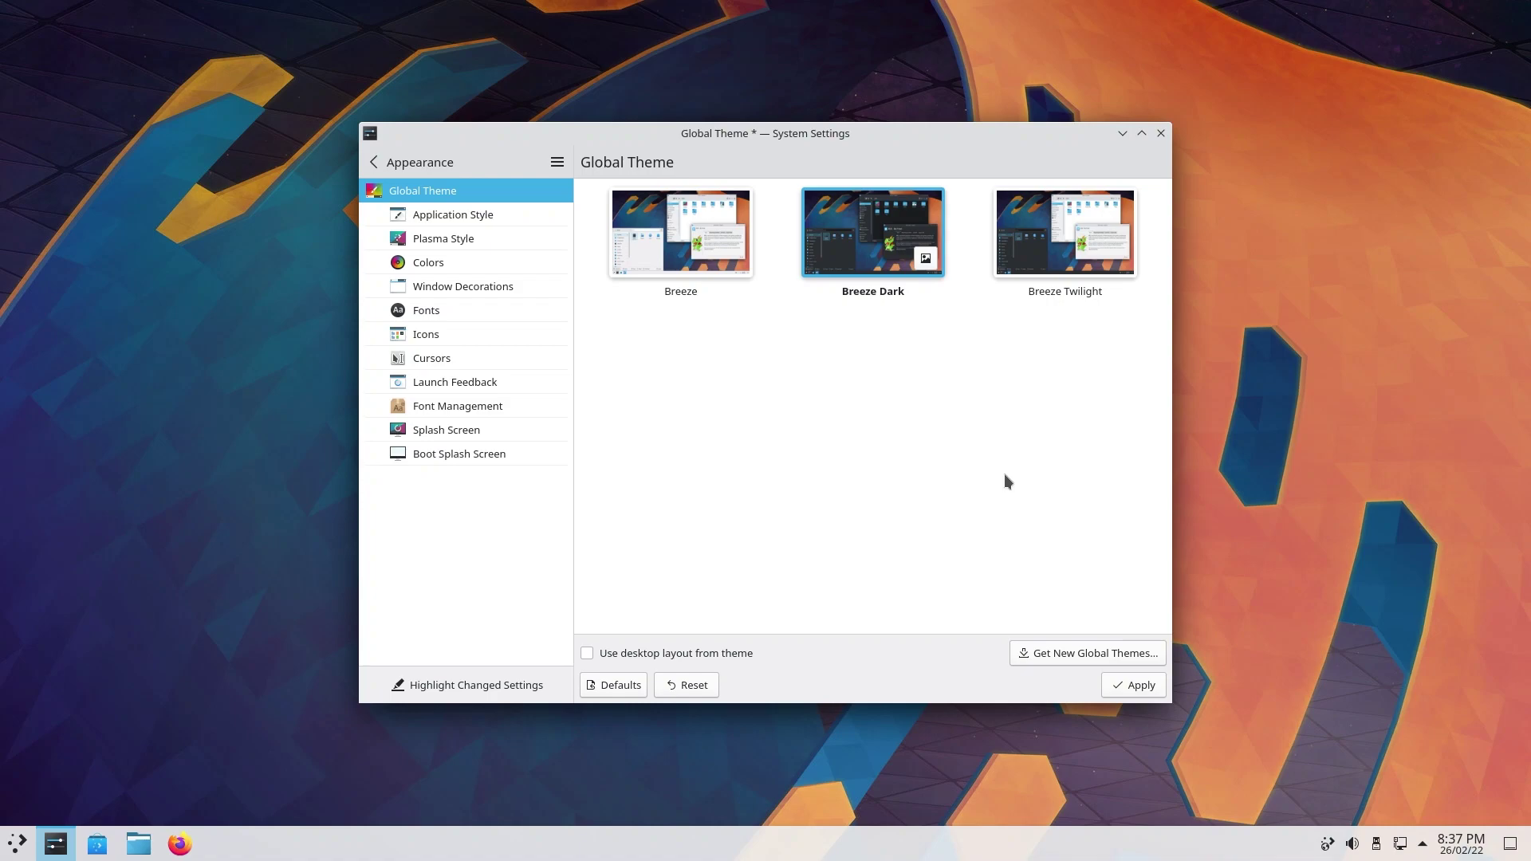
pyautogui.click(1139, 686)
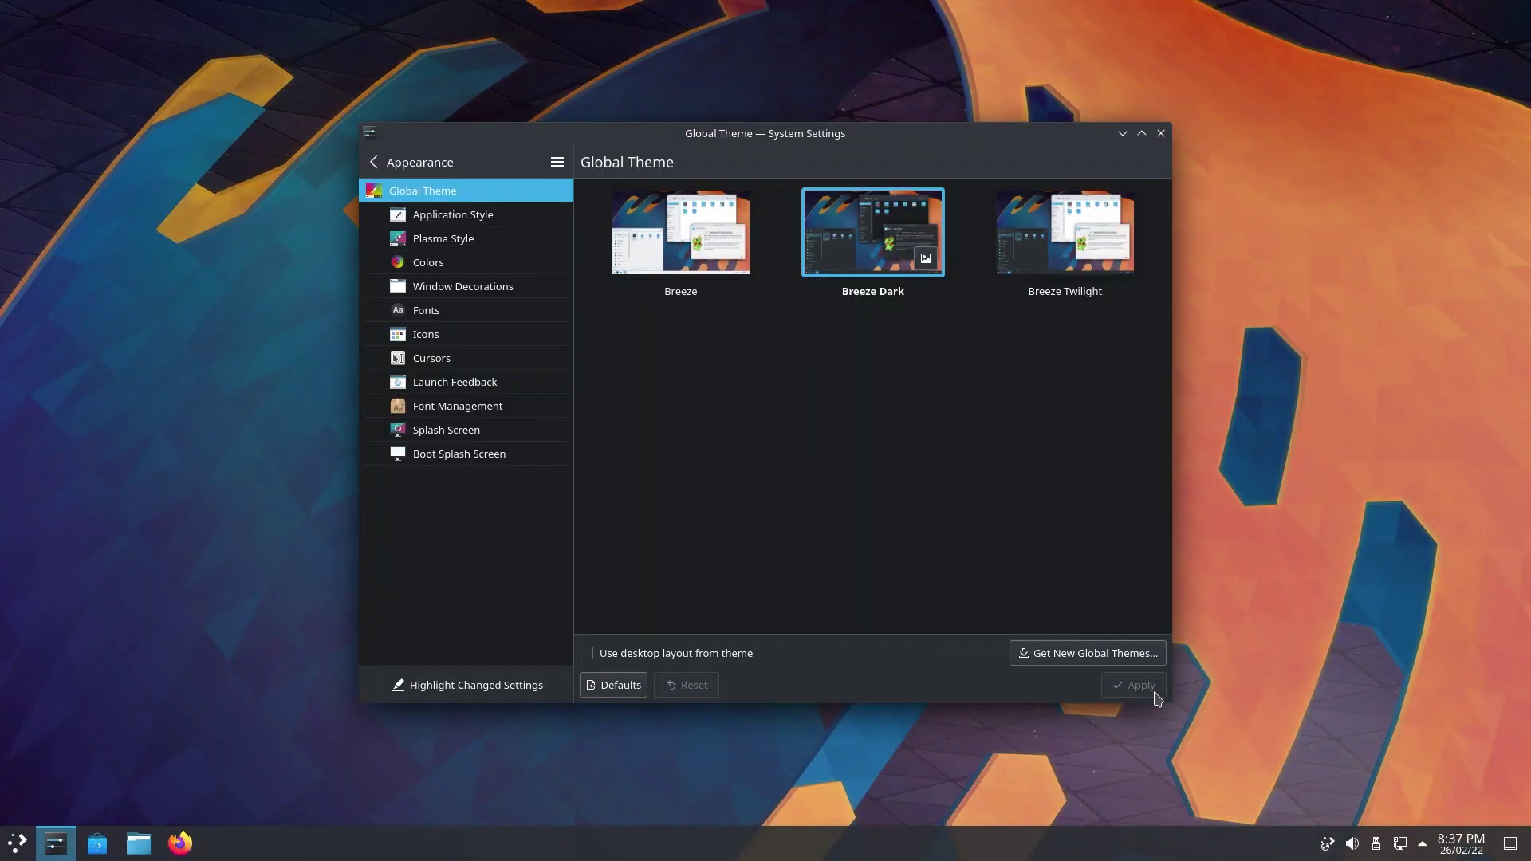
pyautogui.click(686, 245)
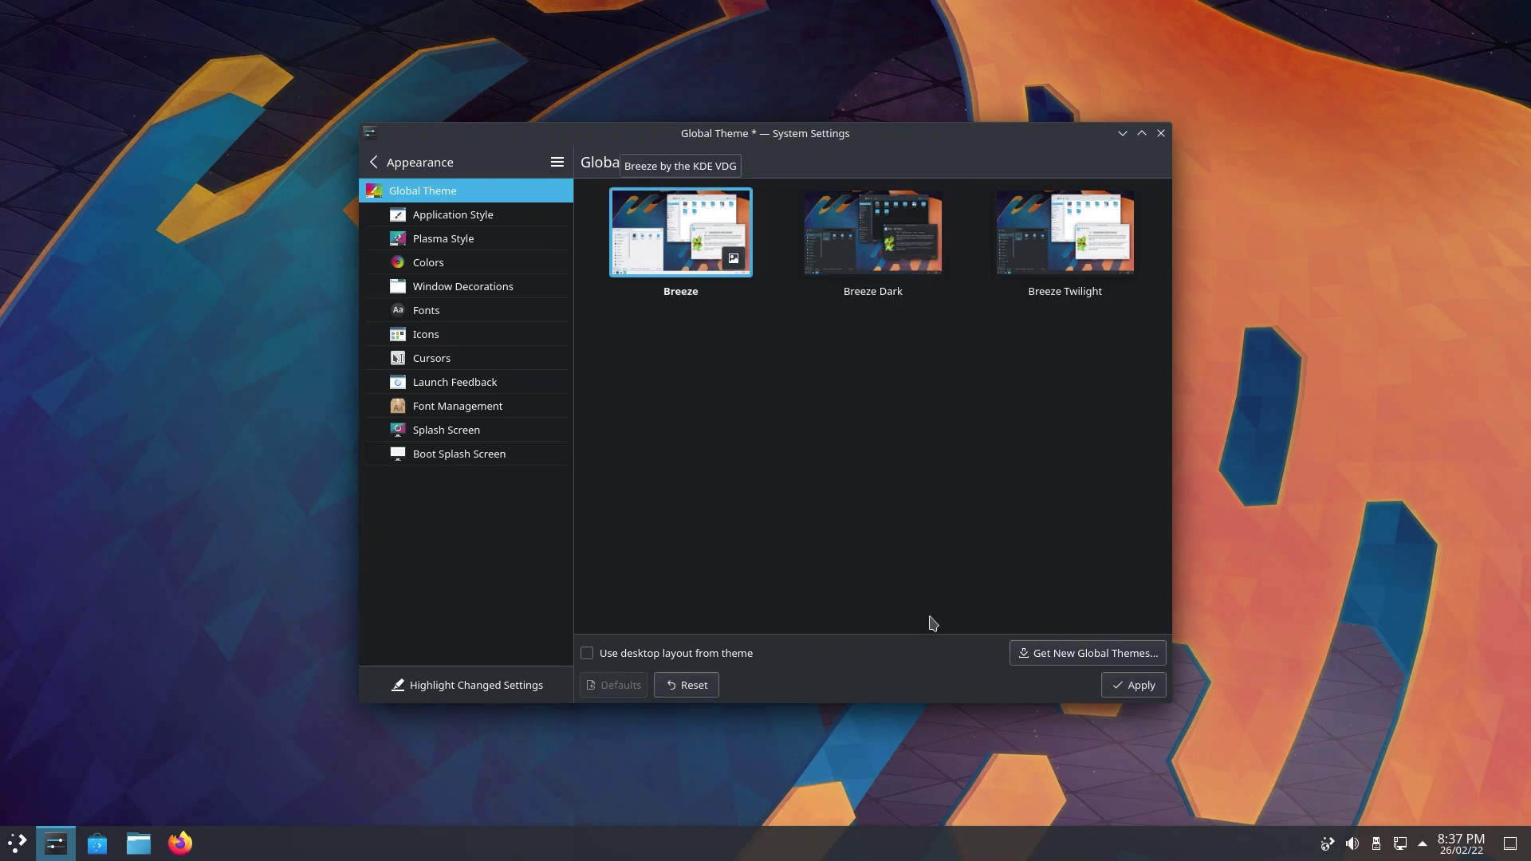
pyautogui.click(1137, 696)
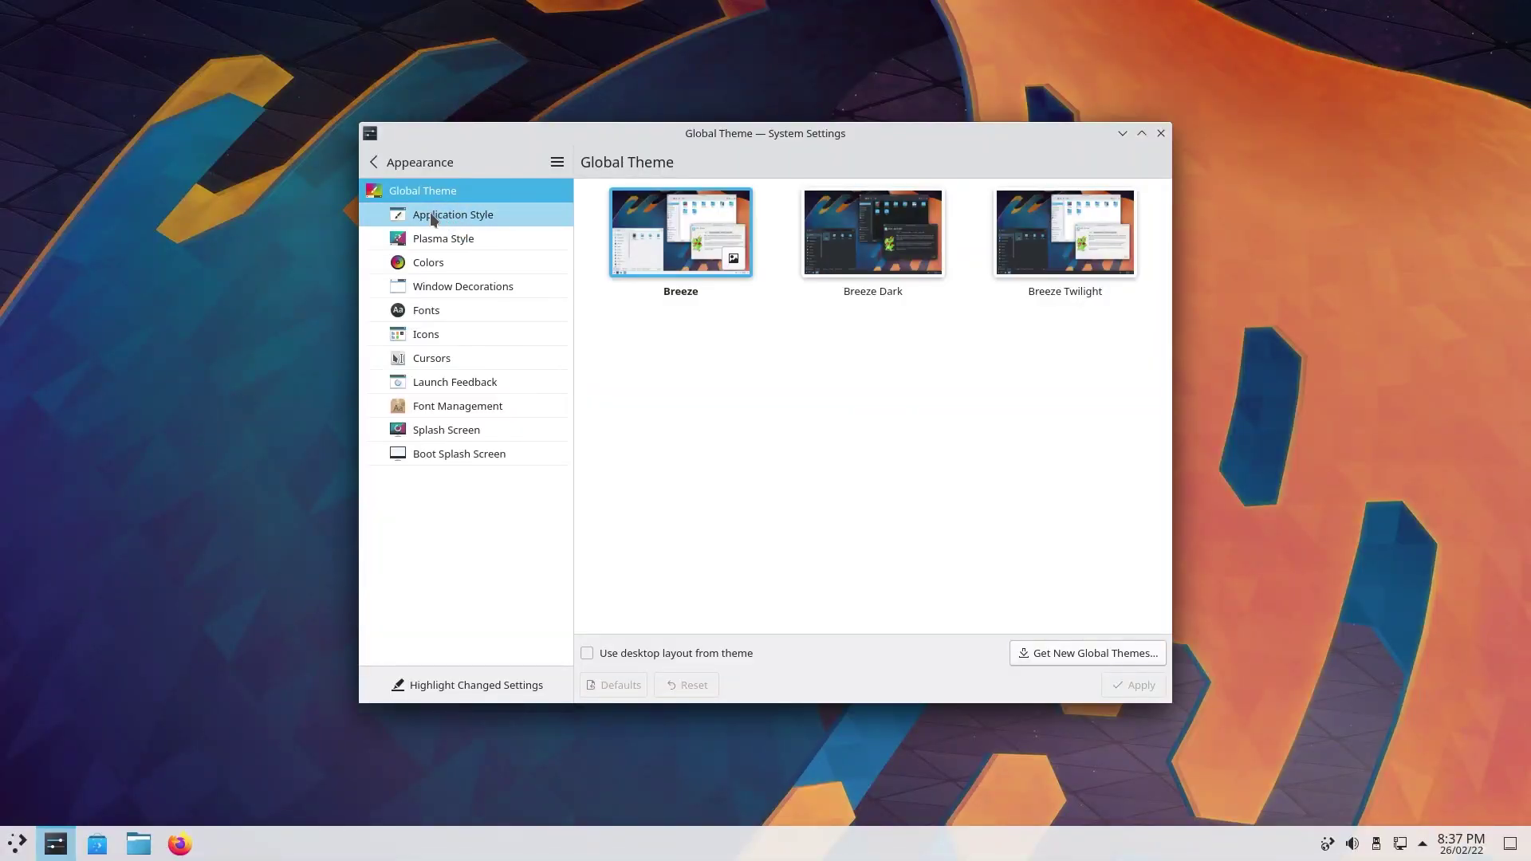
# Step: Browse the Application Style, Plasma Style, Colors, Window Decorations and Fonts pages
pyautogui.click(432, 217)
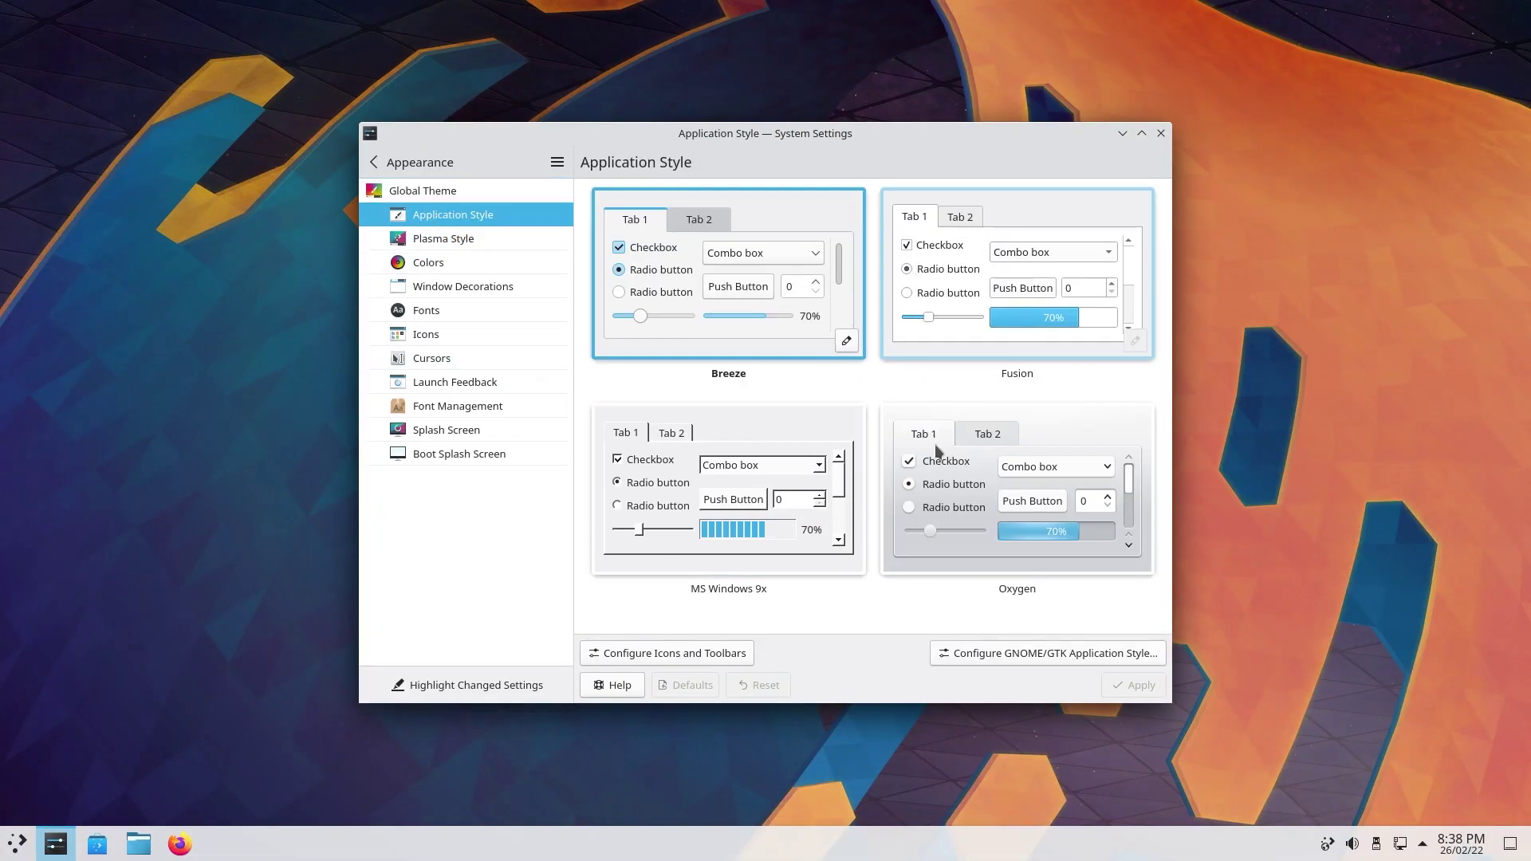
pyautogui.click(448, 239)
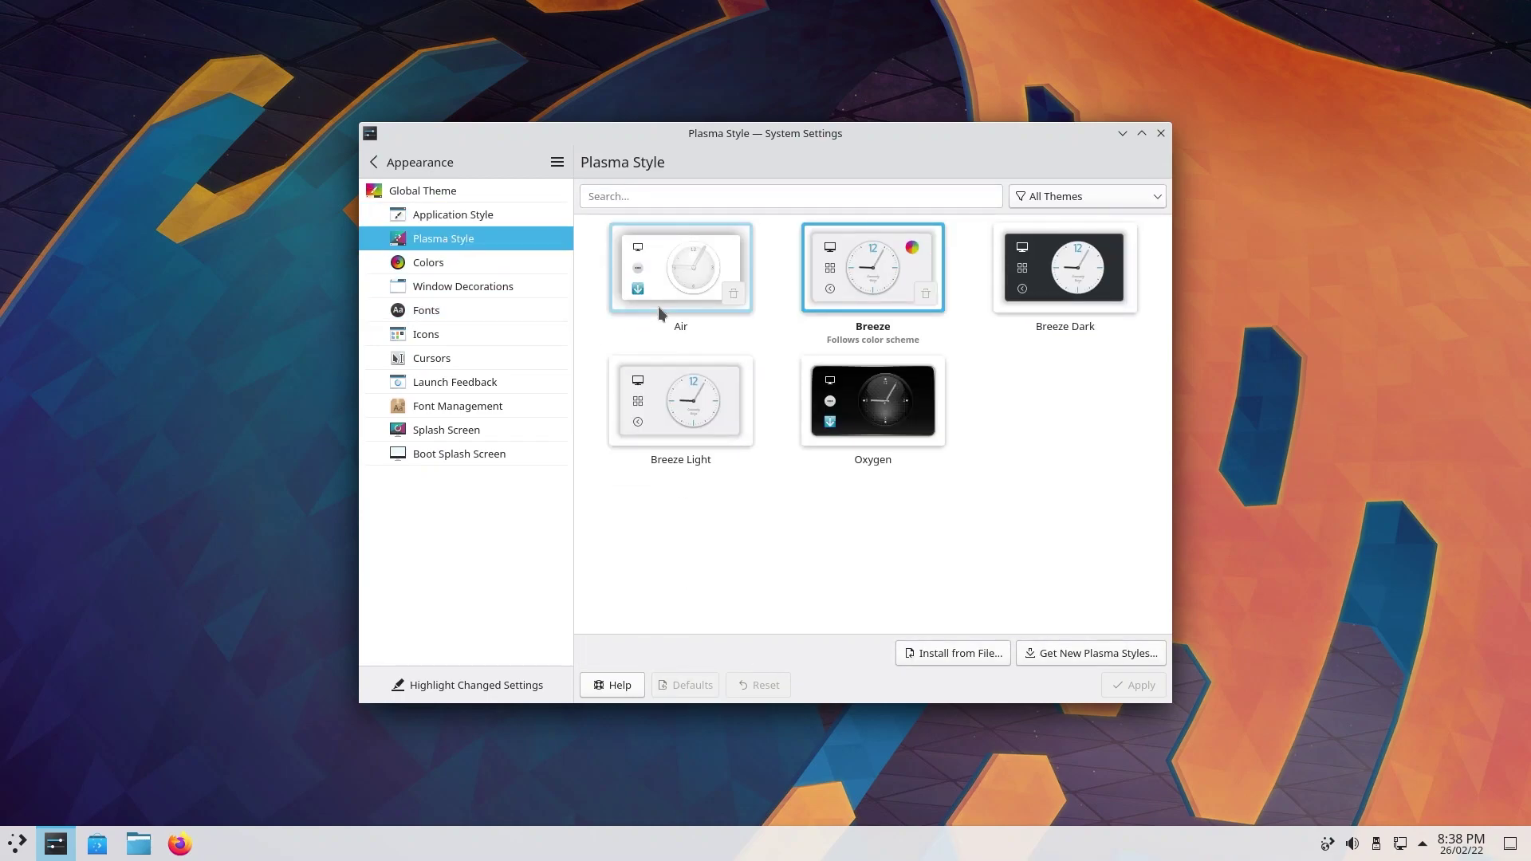
pyautogui.click(418, 269)
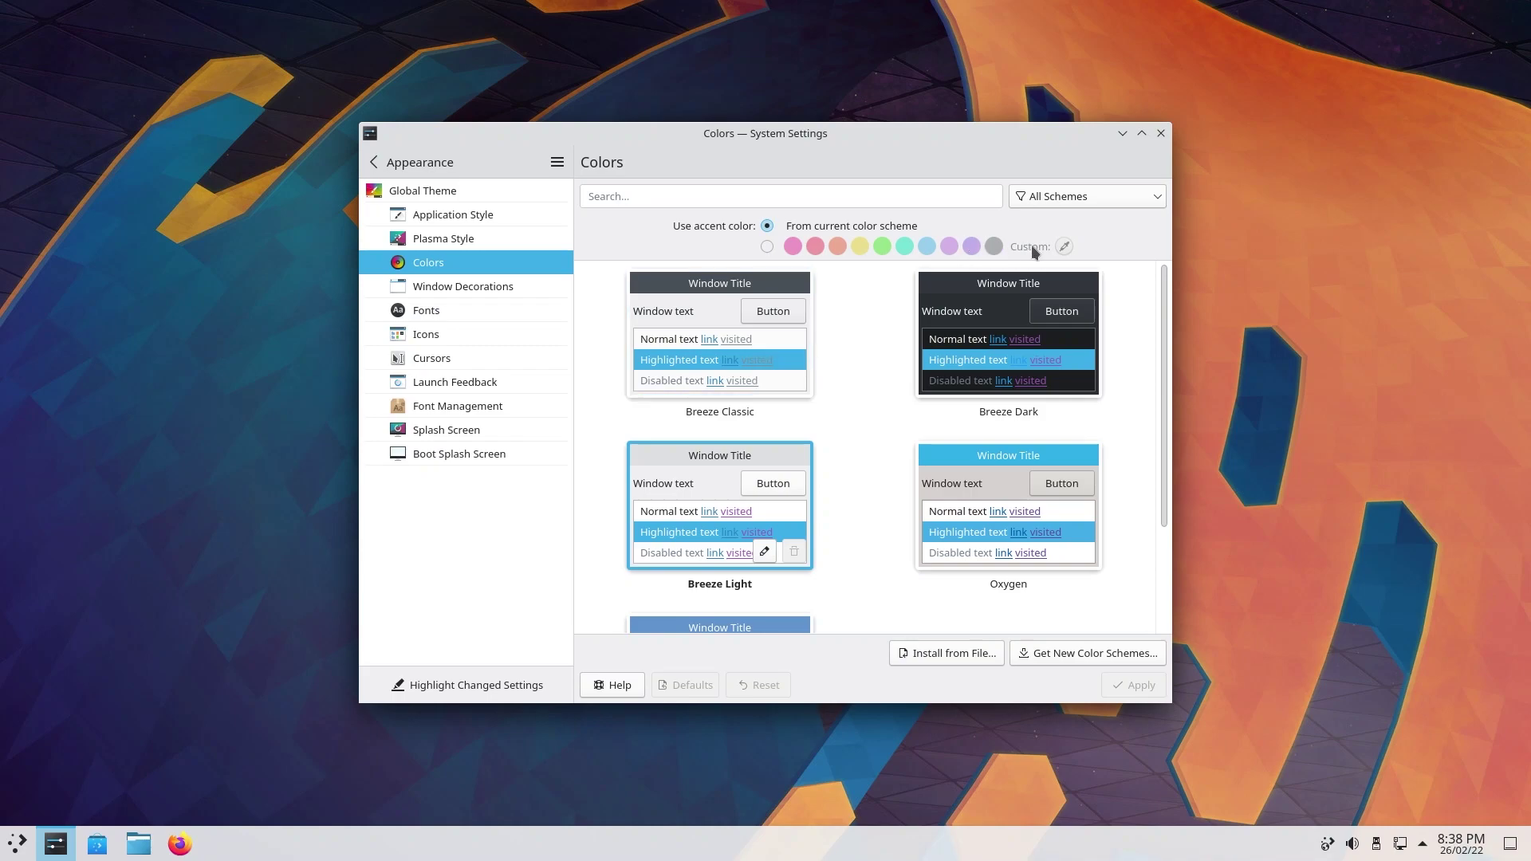
pyautogui.click(443, 286)
pyautogui.click(426, 311)
# Step: View the Icons, Cursors and splash screen pages, then open Workspace Behavior
pyautogui.click(430, 339)
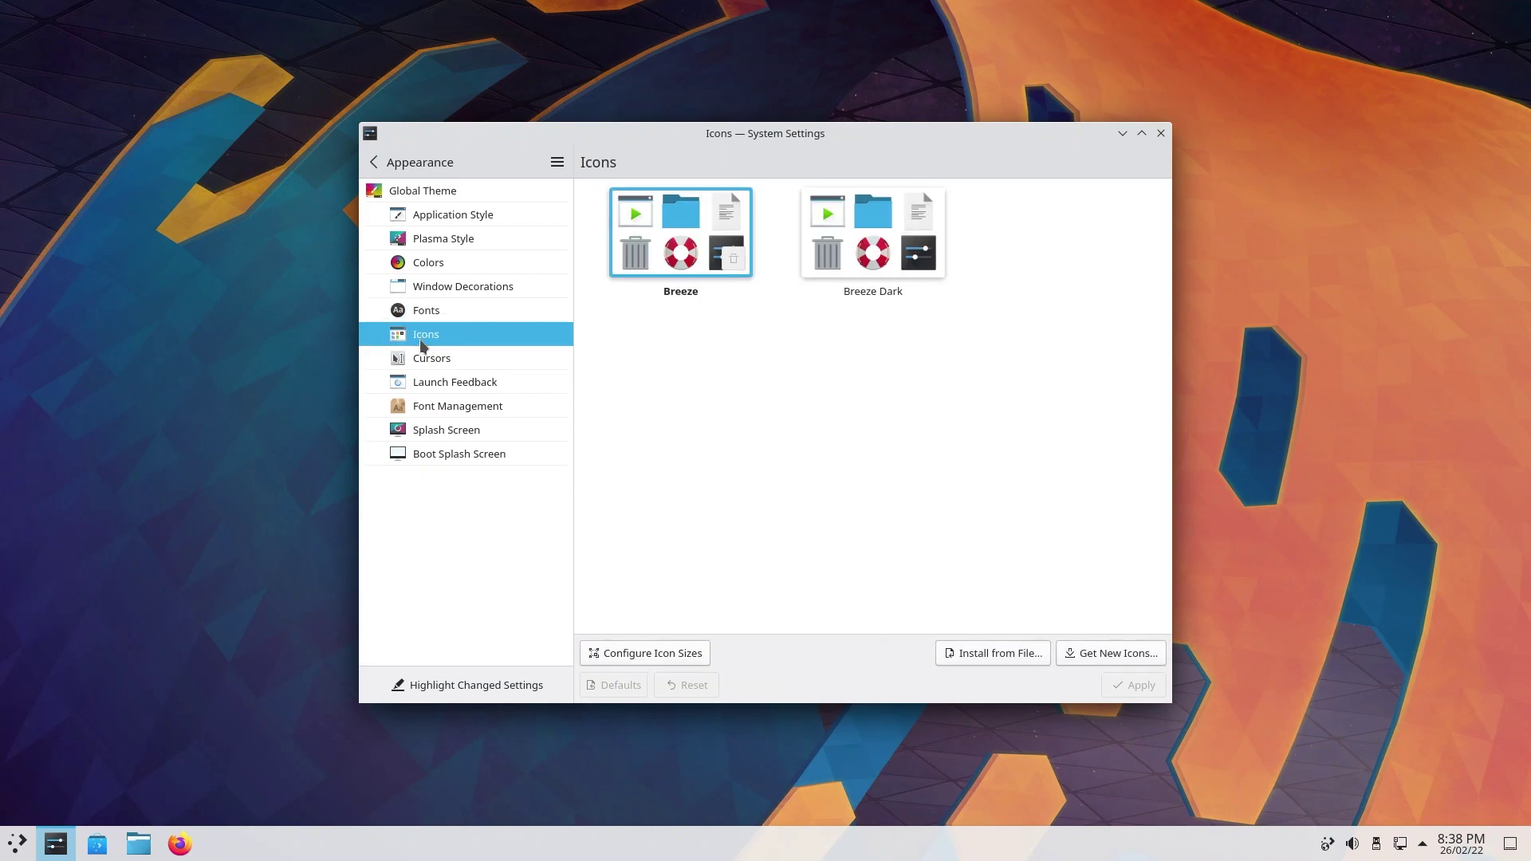
pyautogui.click(429, 362)
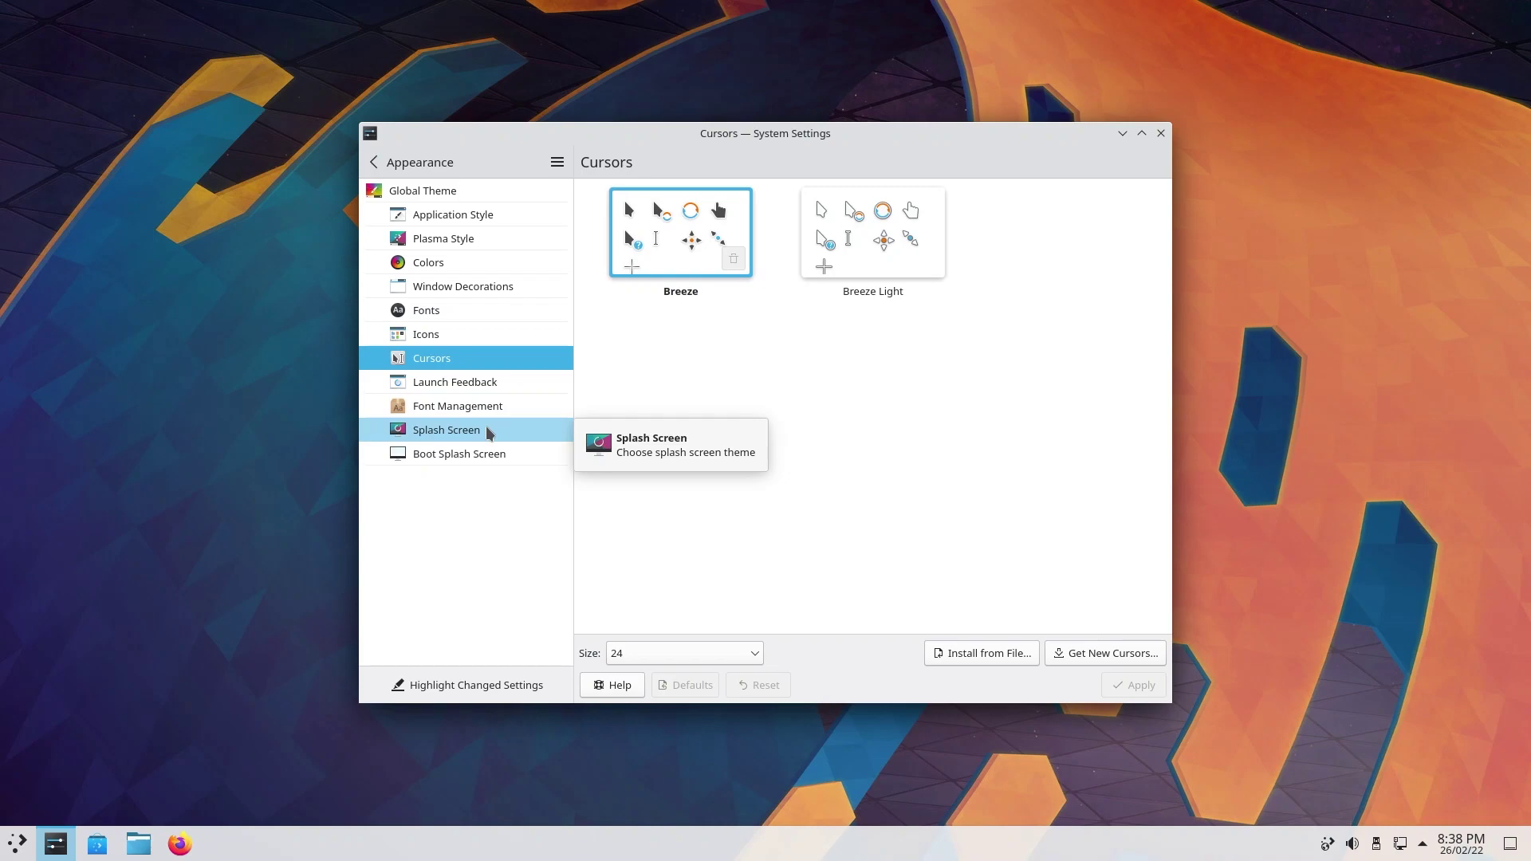
pyautogui.click(478, 453)
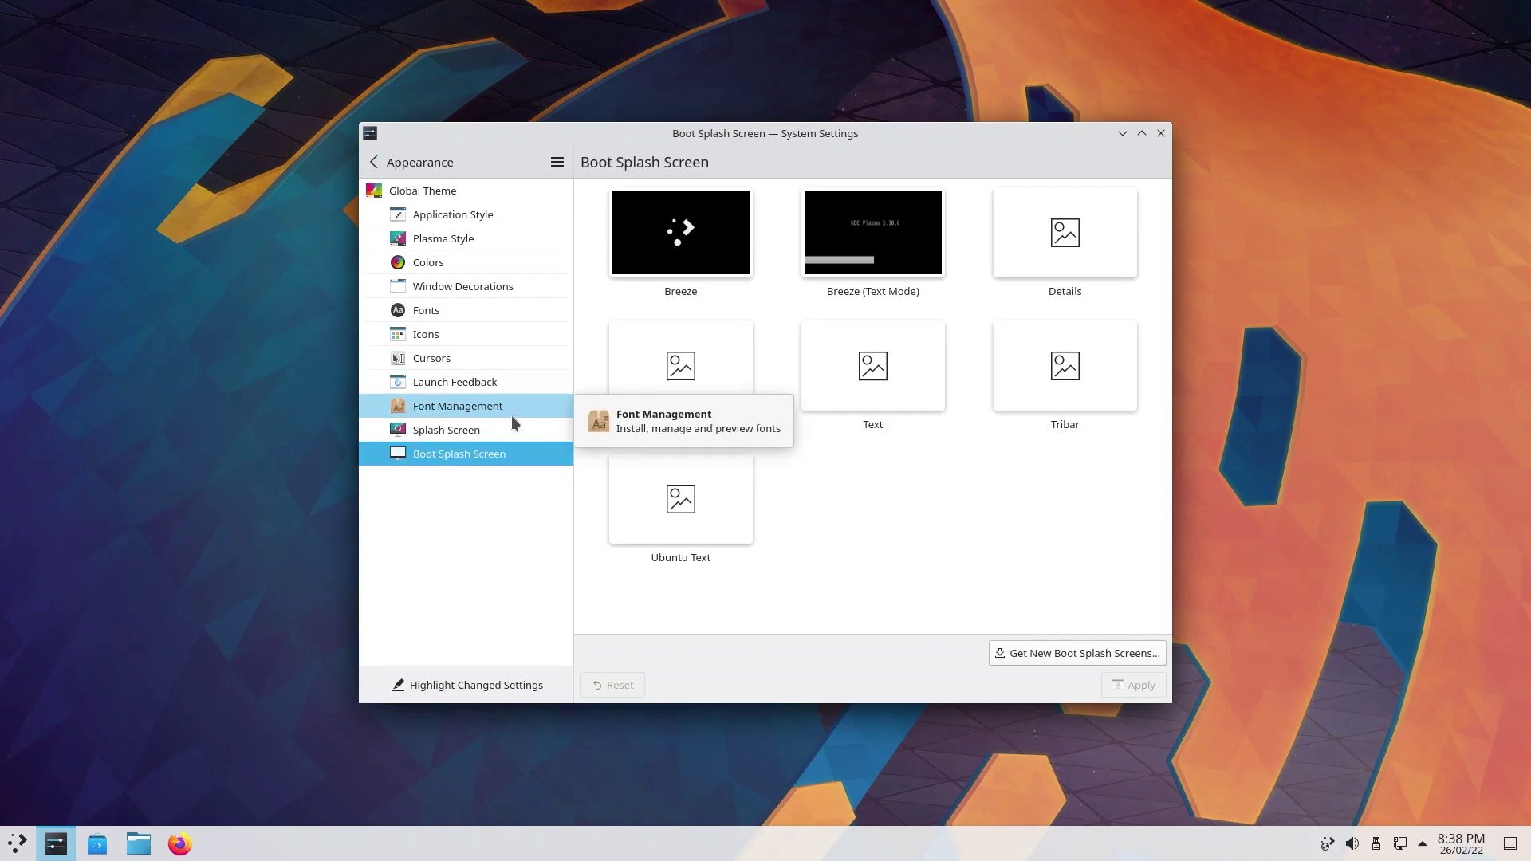
pyautogui.click(467, 429)
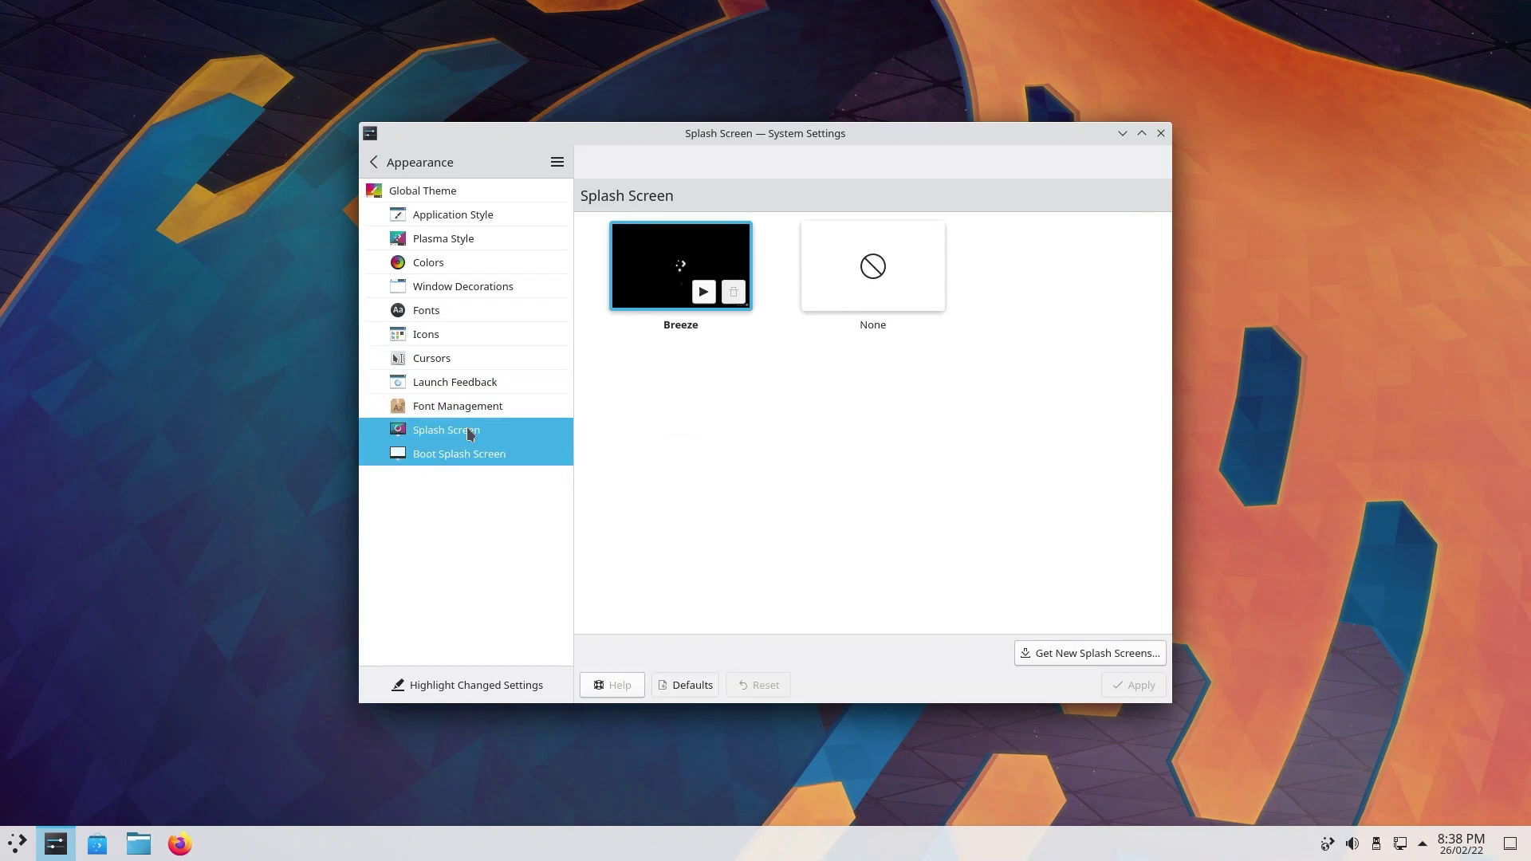
pyautogui.click(506, 454)
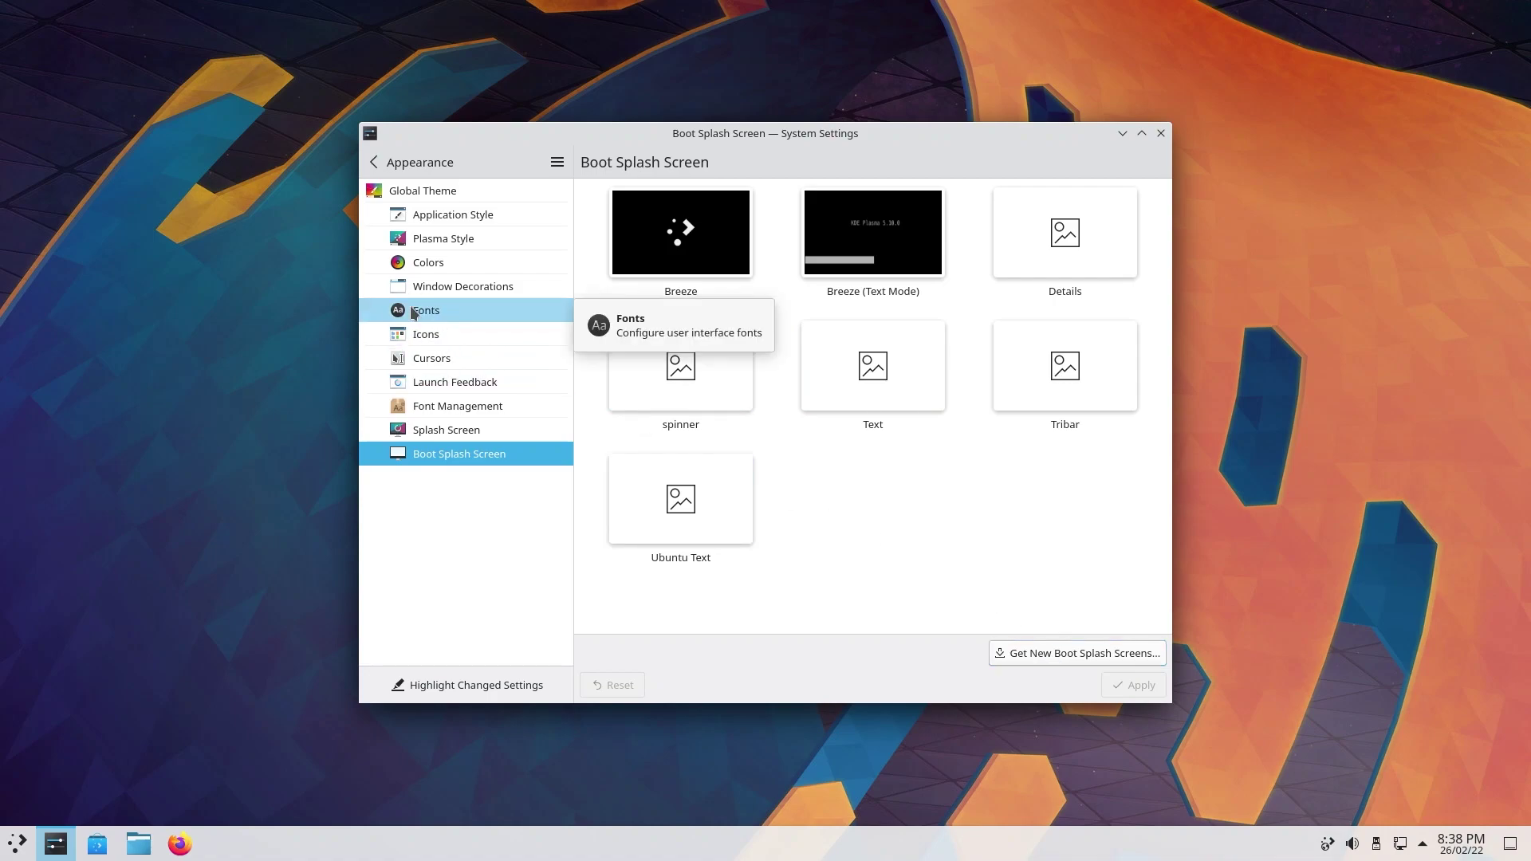
pyautogui.click(375, 164)
pyautogui.click(468, 240)
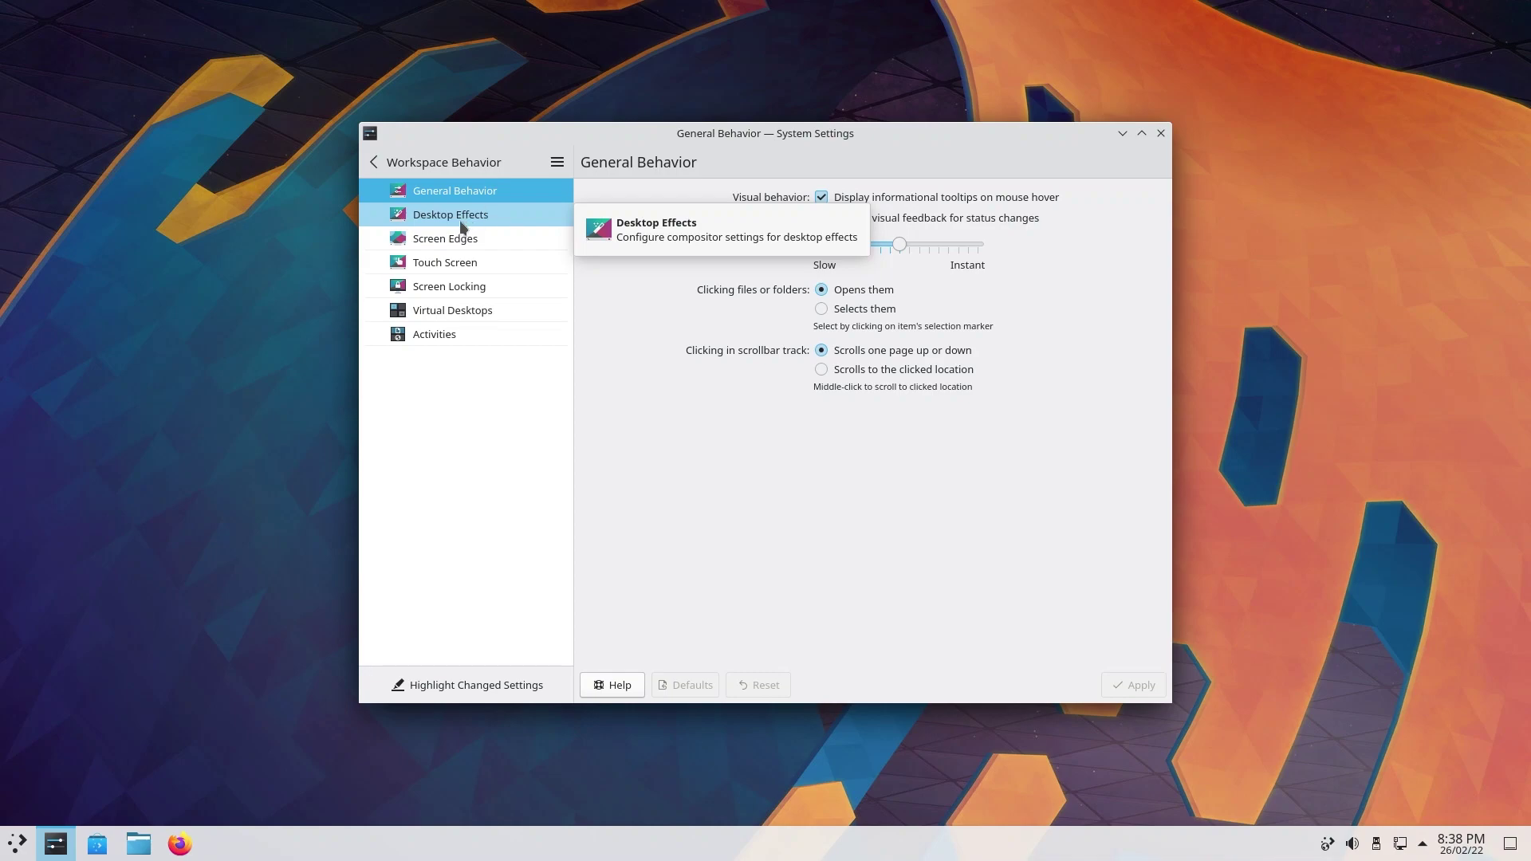
# Step: View Desktop Effects, then the Login Screen (SDDM) page under Startup and Shutdown
pyautogui.click(463, 226)
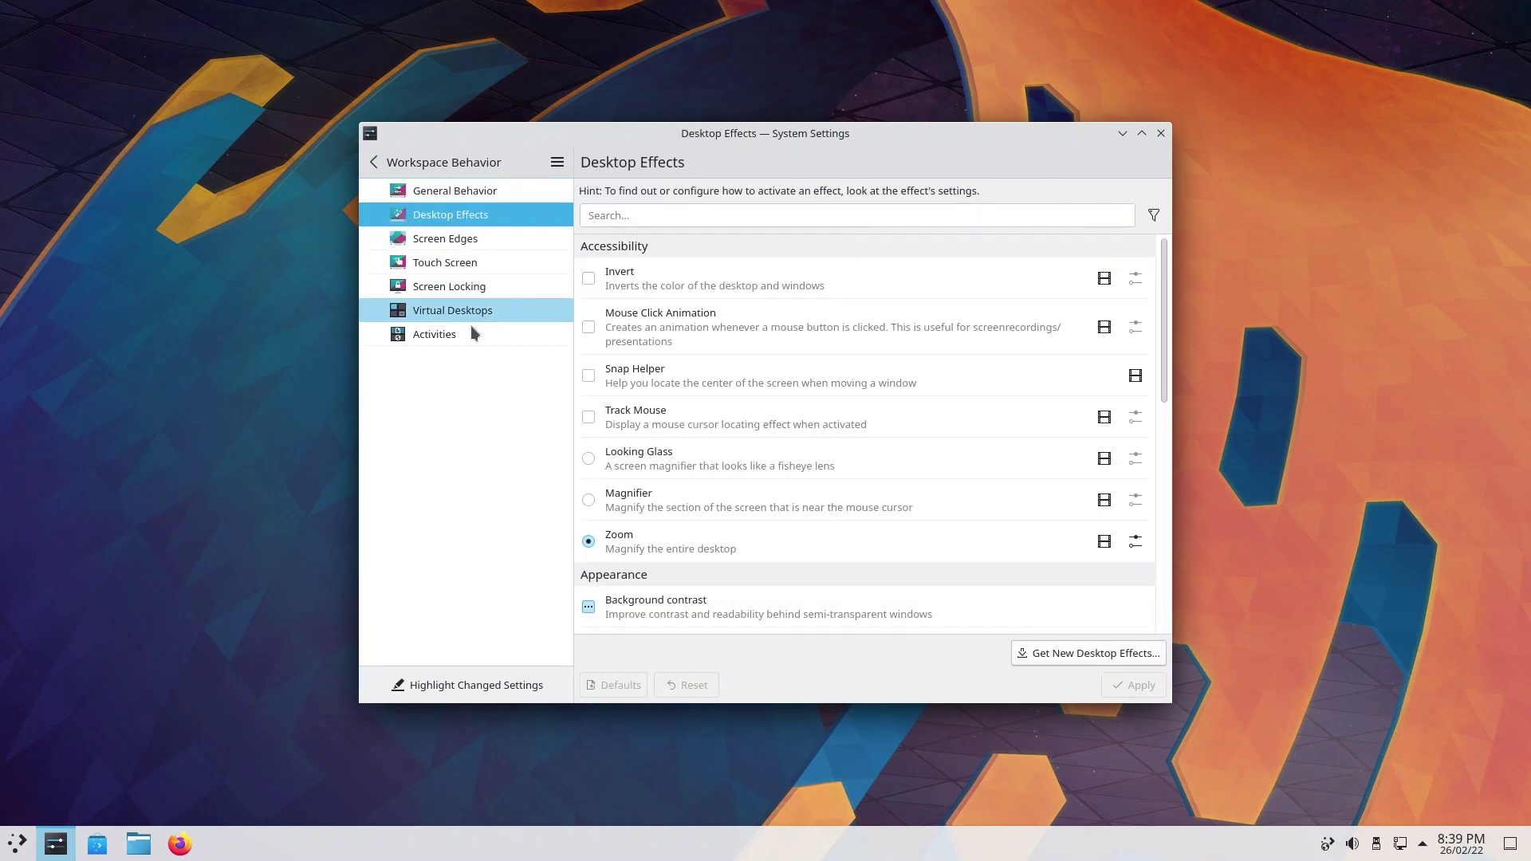
pyautogui.click(380, 164)
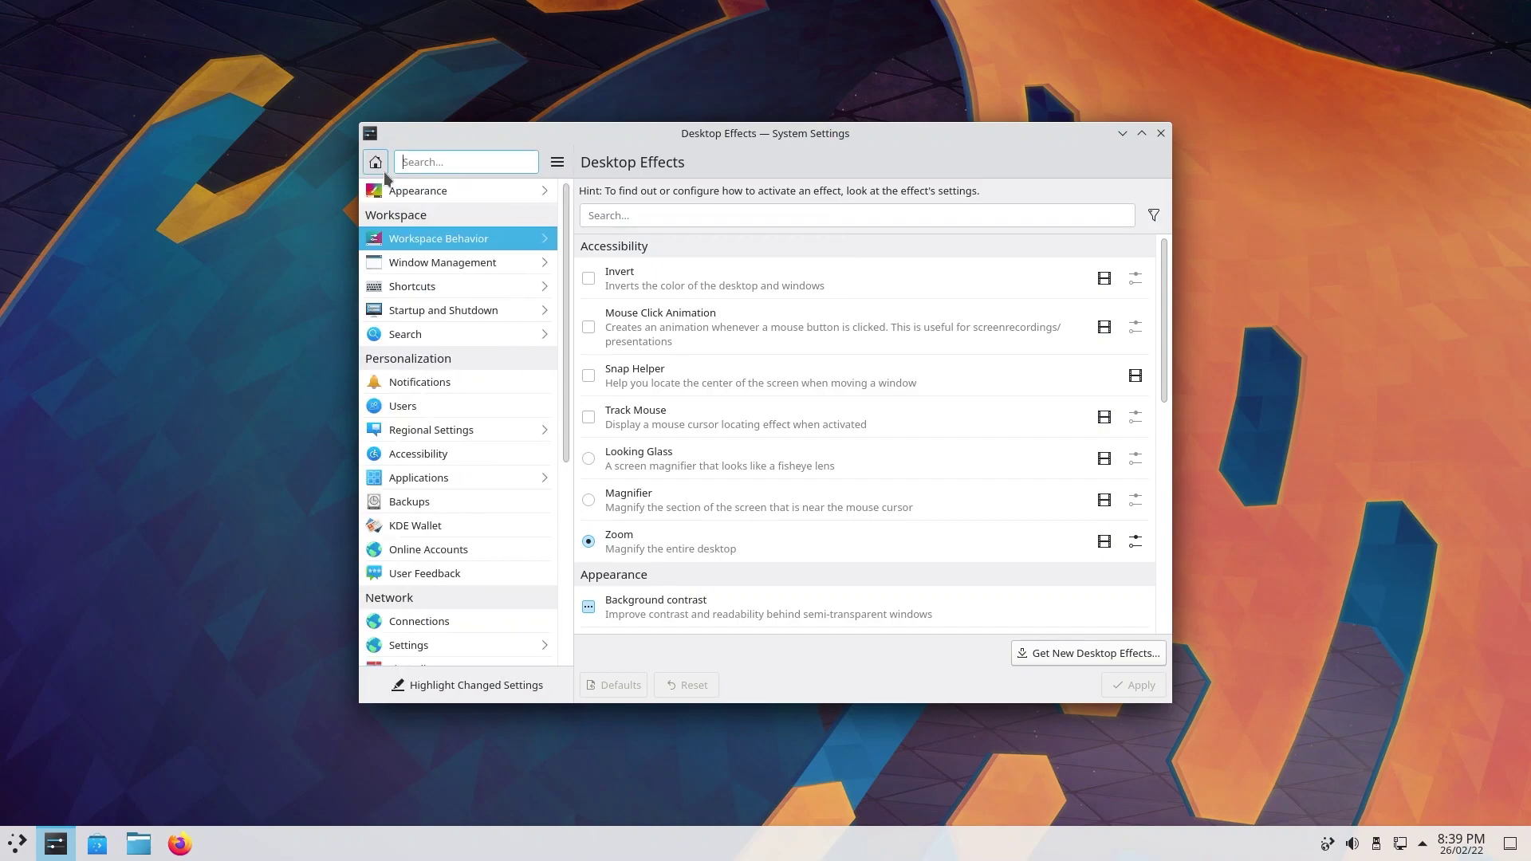
pyautogui.click(485, 310)
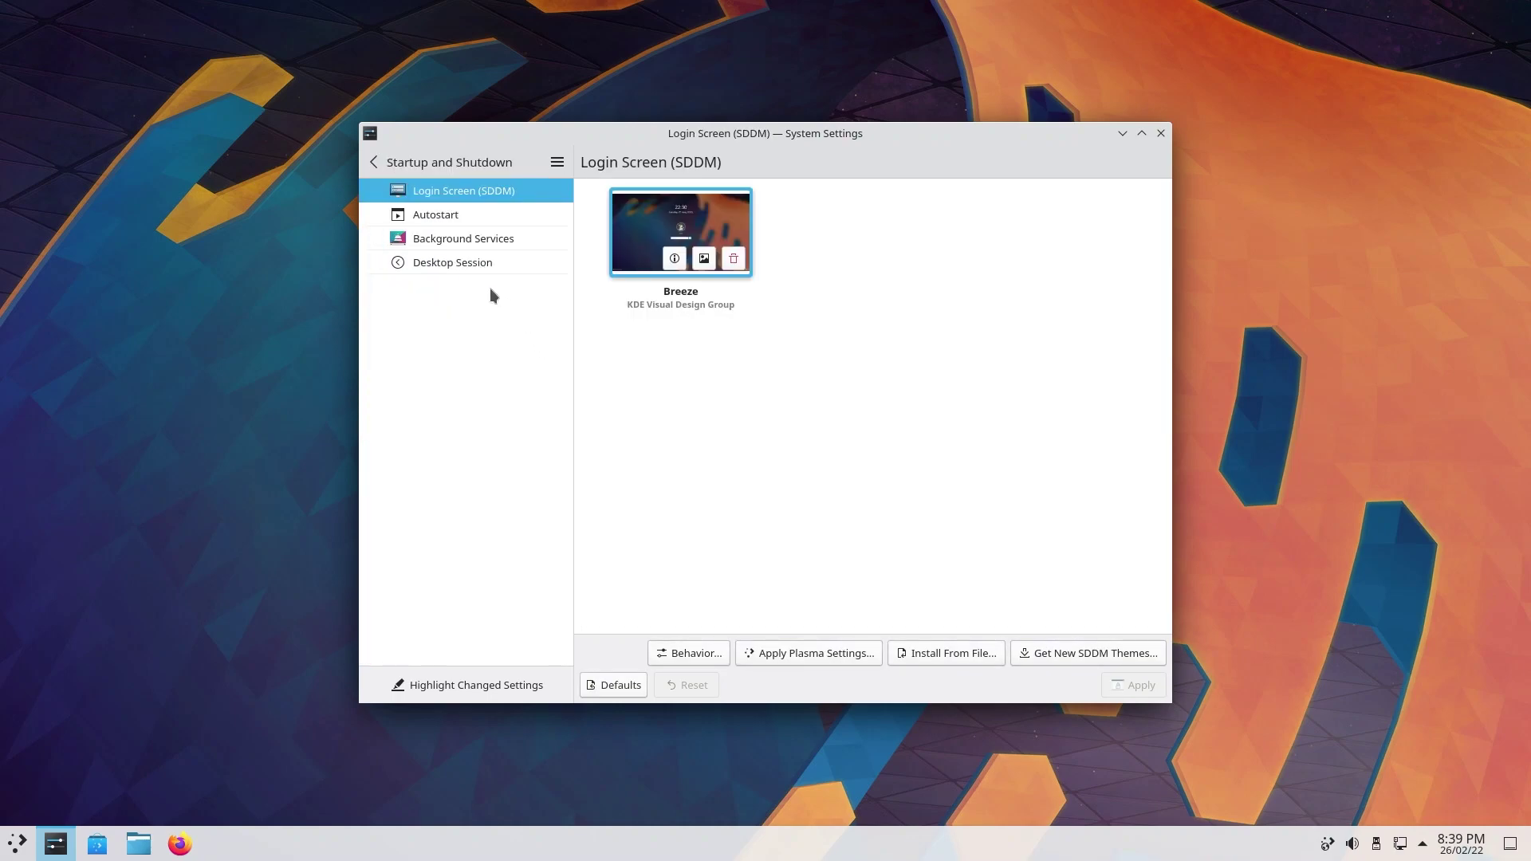
pyautogui.click(378, 162)
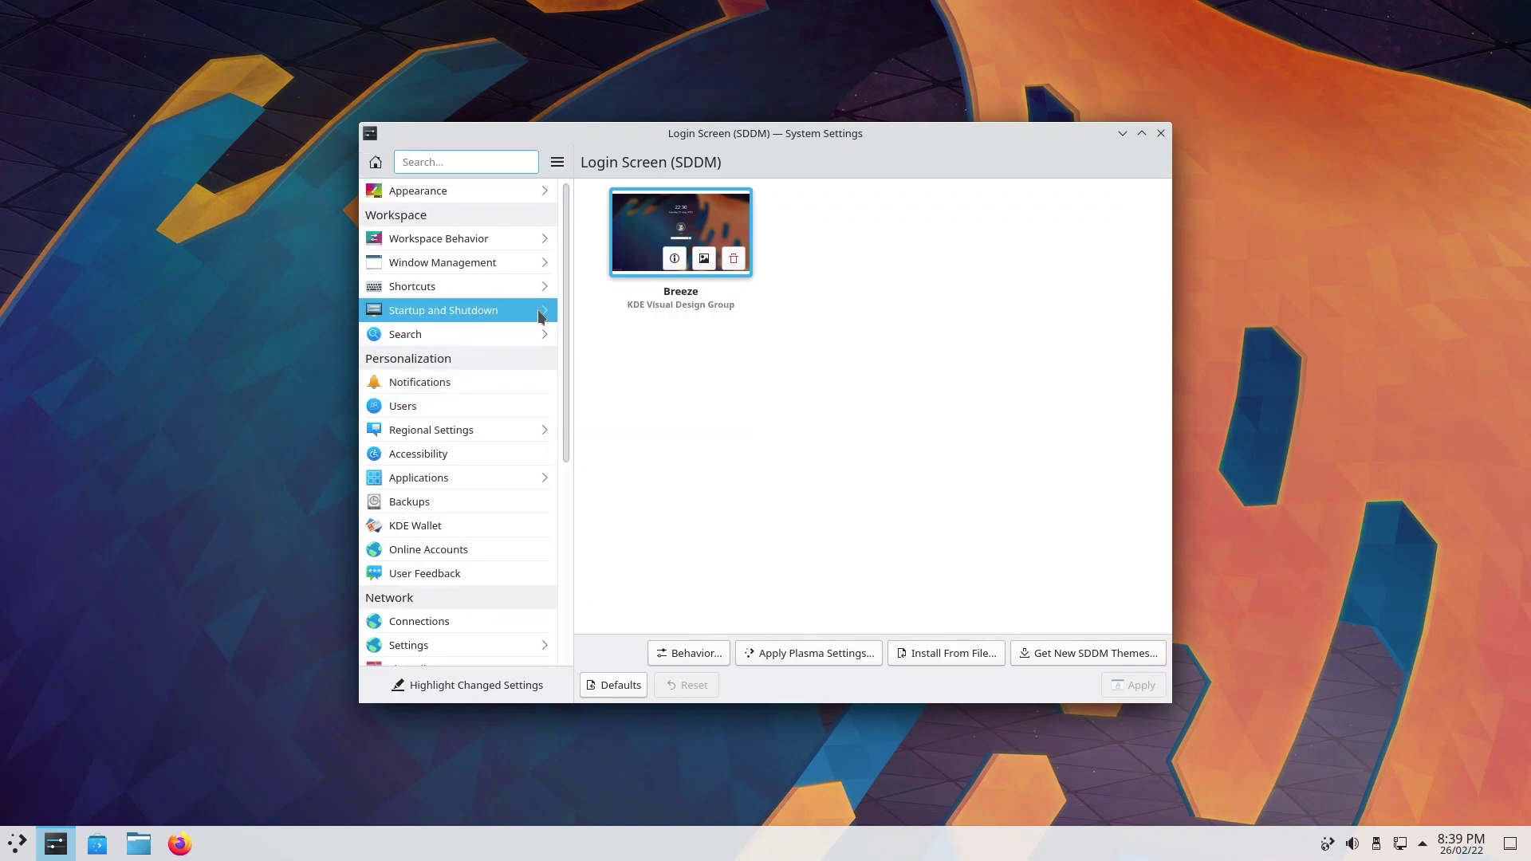
pyautogui.moveTo(544, 317)
pyautogui.moveTo(568, 442); pyautogui.dragTo(577, 500)
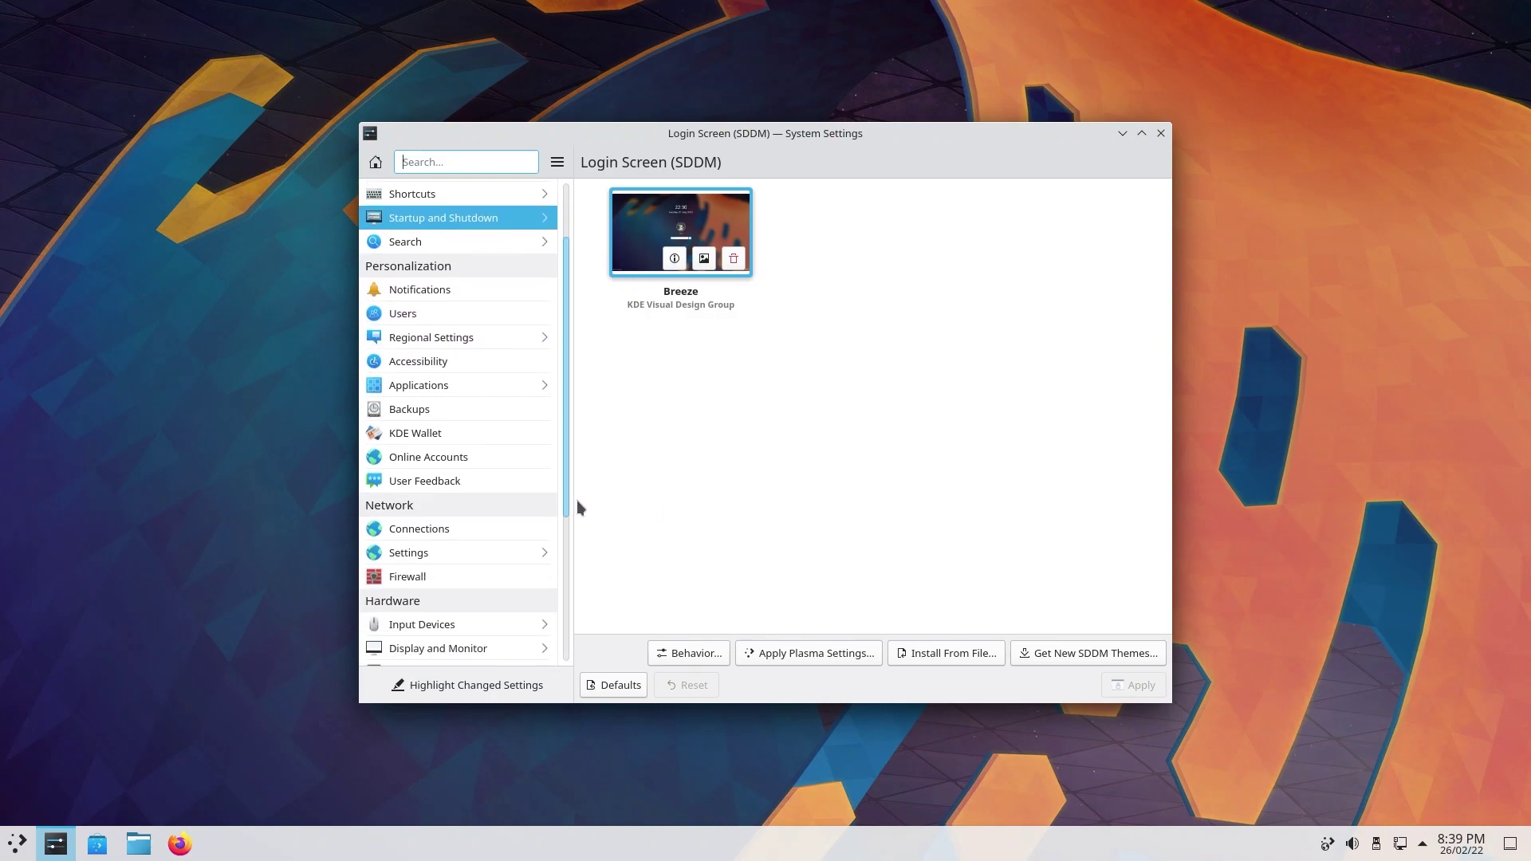
# Step: Check the Default Applications web browser choice, keeping Firefox Web Browser as default
pyautogui.click(507, 380)
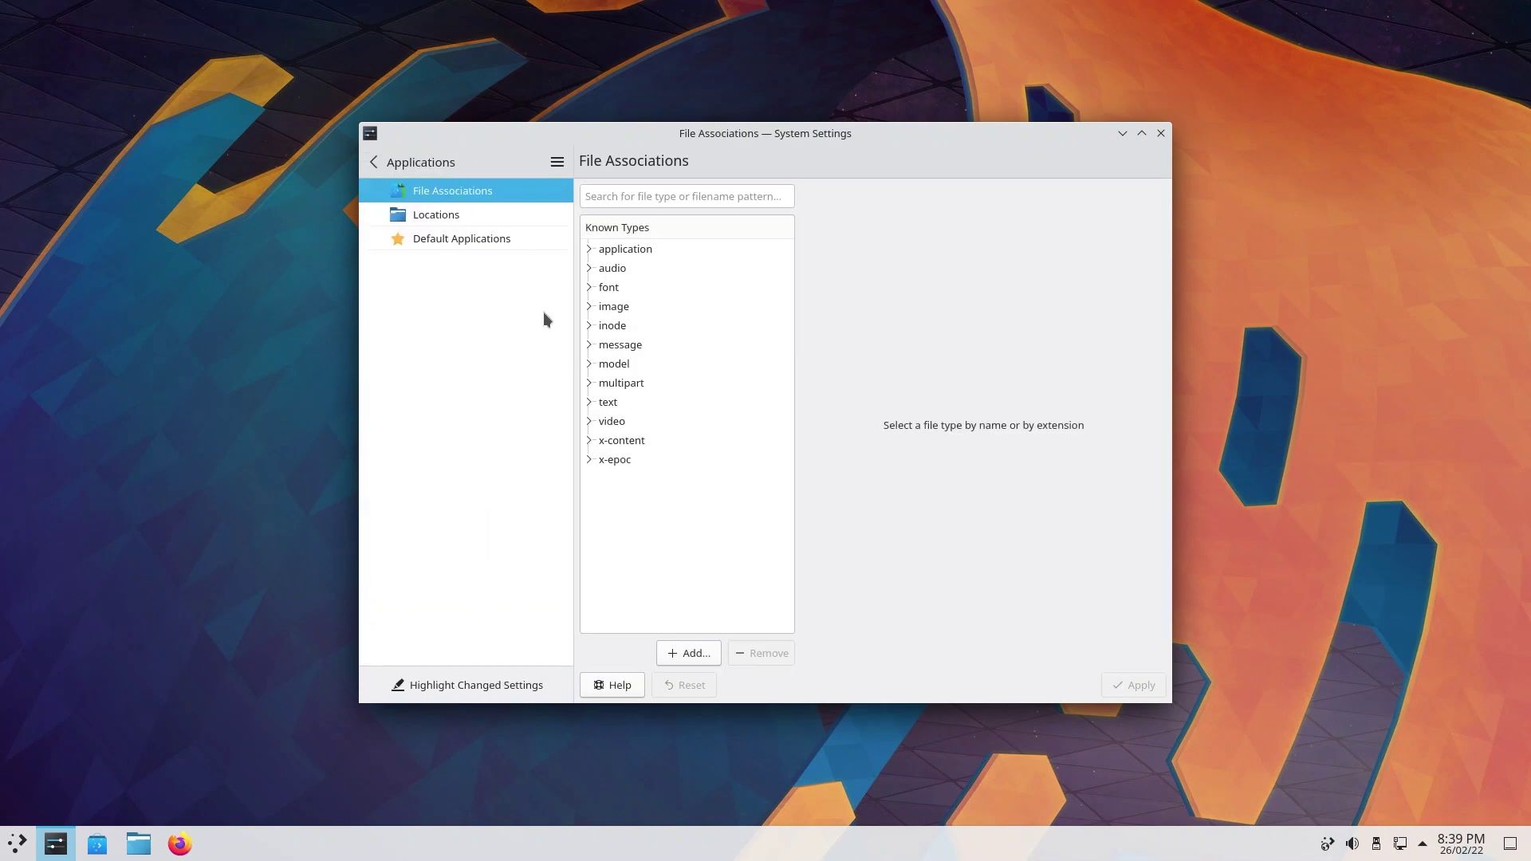
pyautogui.click(439, 239)
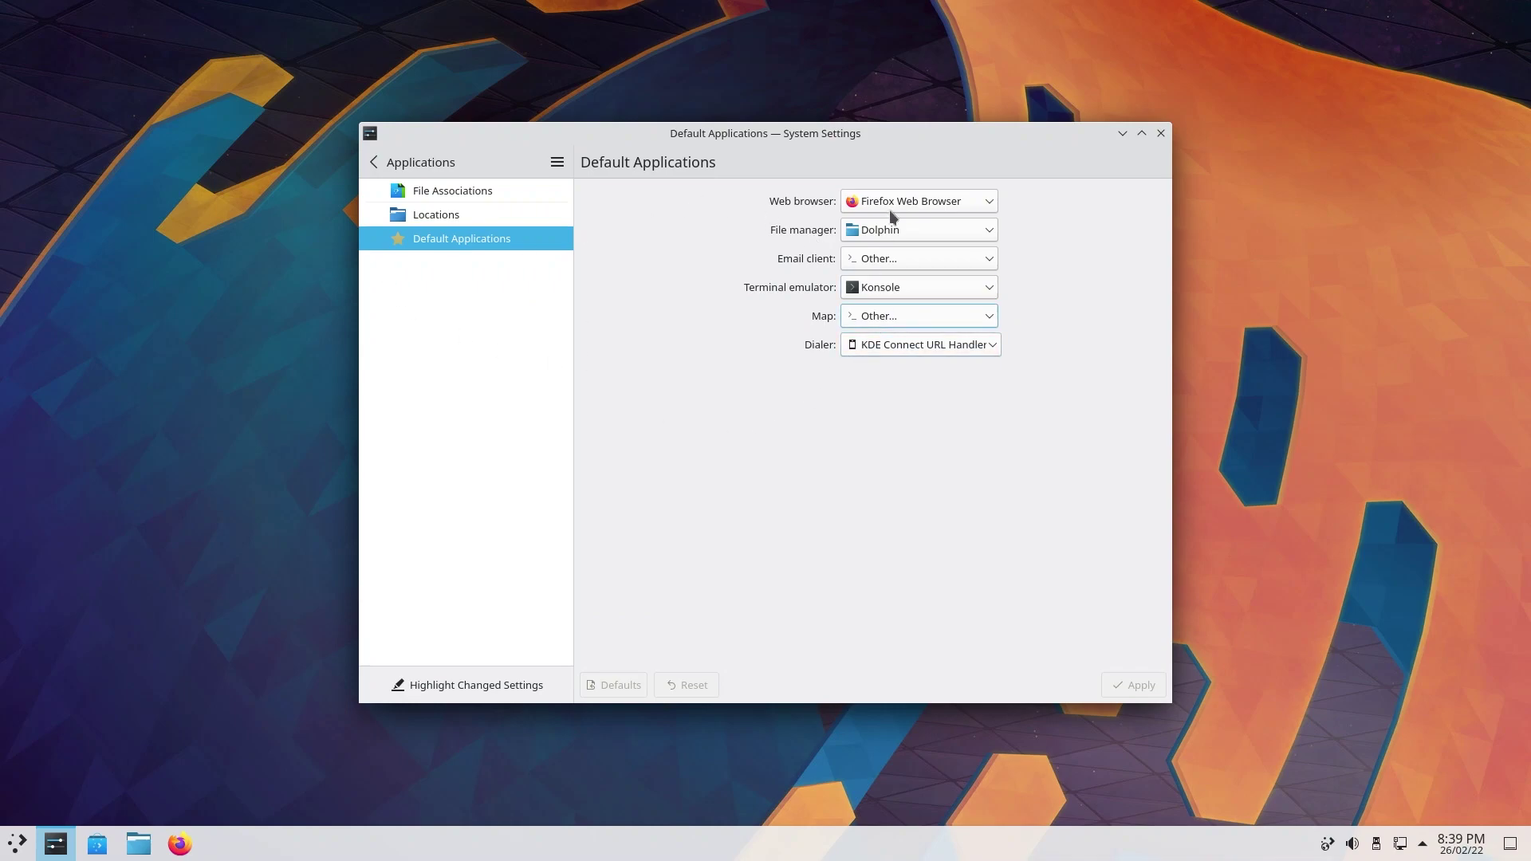
pyautogui.click(971, 203)
pyautogui.click(976, 206)
pyautogui.click(375, 163)
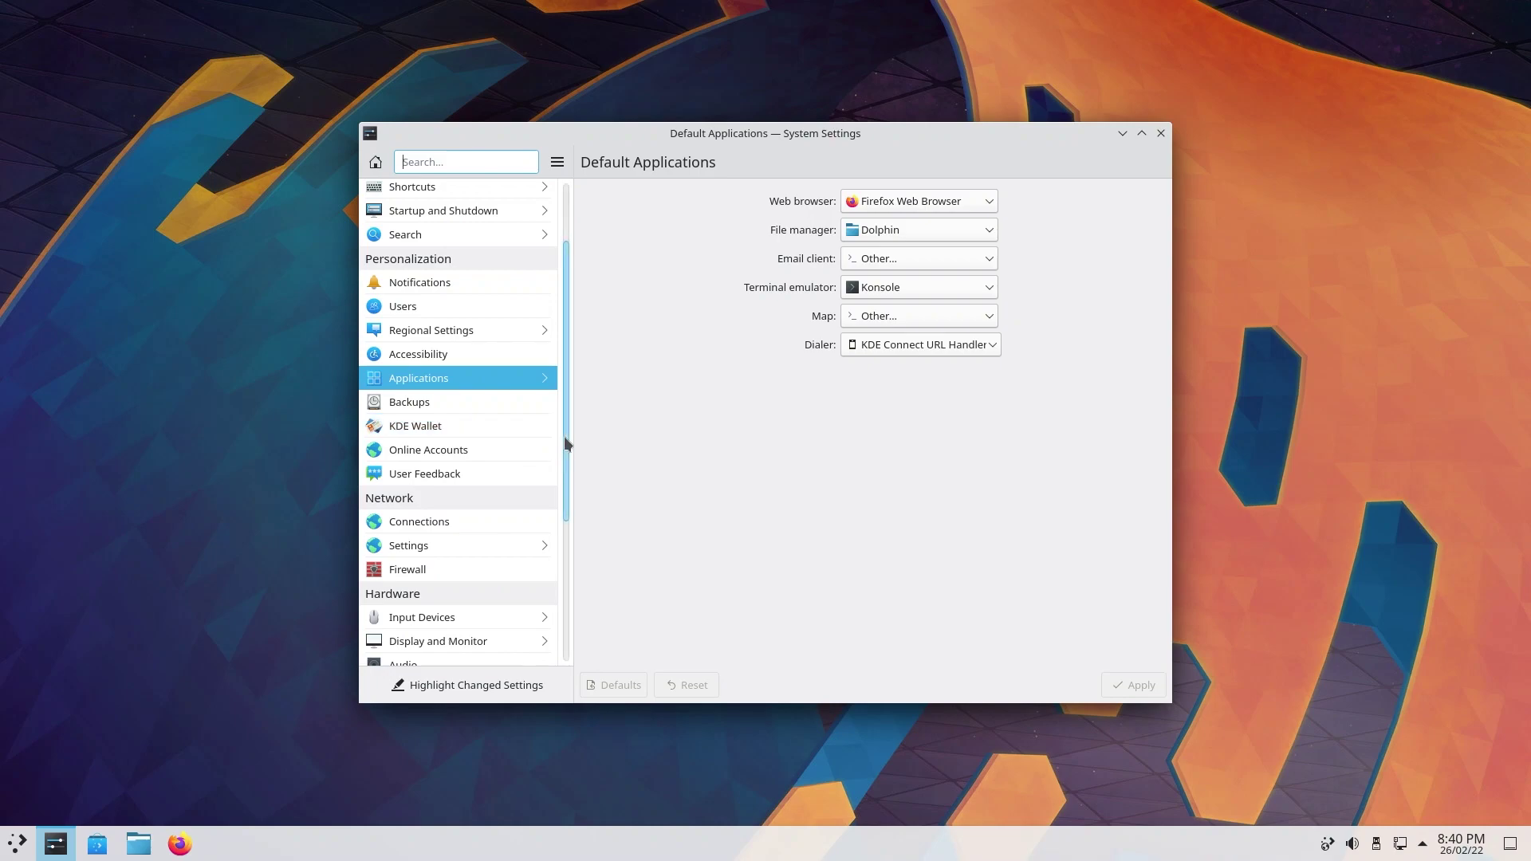
# Step: Look at the network Connections and proxy Settings pages, then open About this System
pyautogui.scroll(-1, 567, 445)
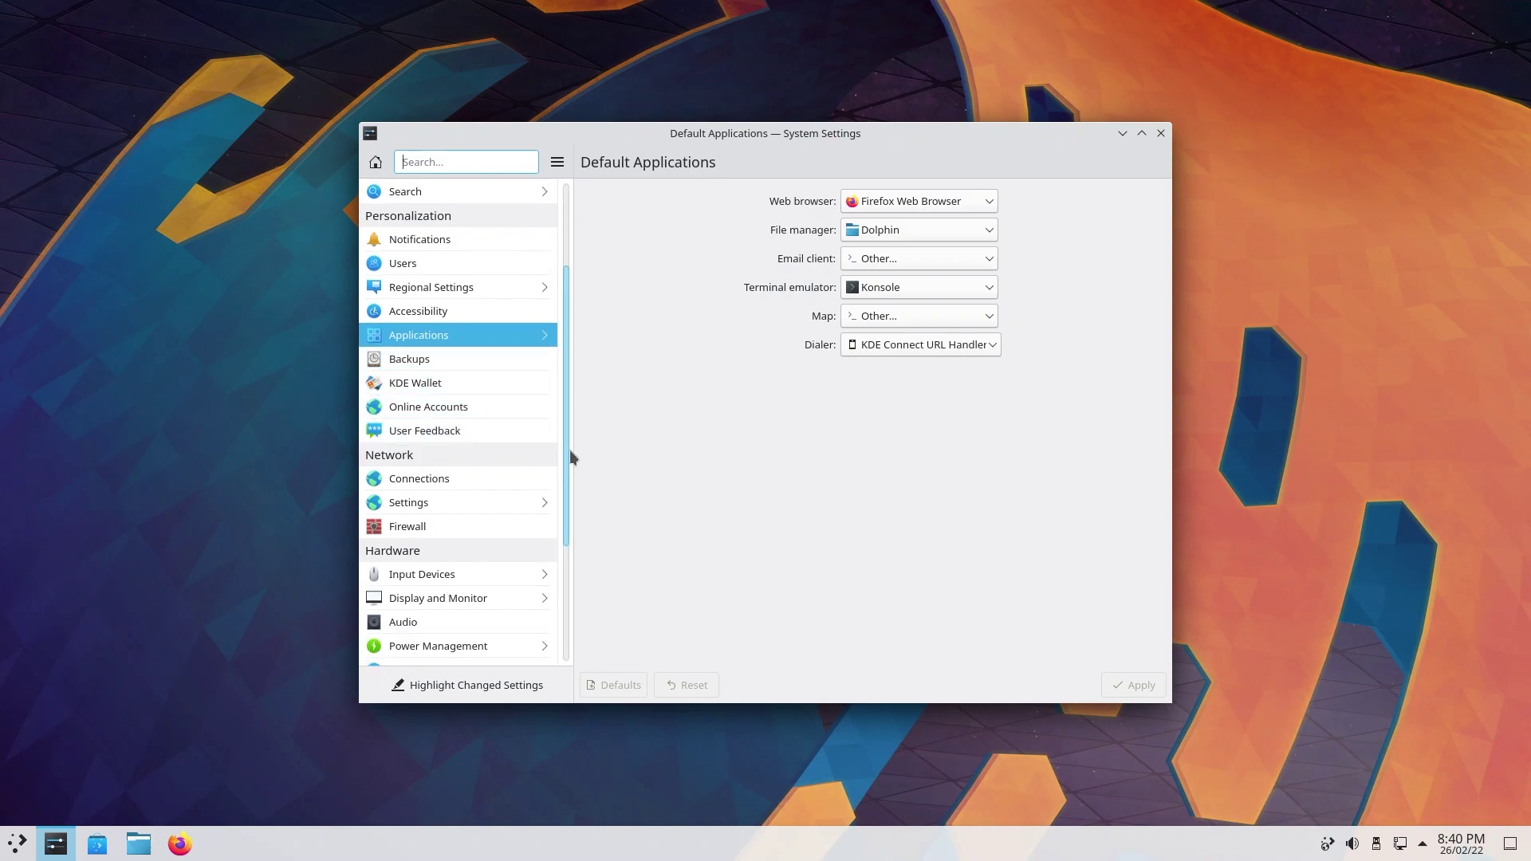
pyautogui.moveTo(567, 450); pyautogui.dragTo(567, 550)
pyautogui.click(408, 326)
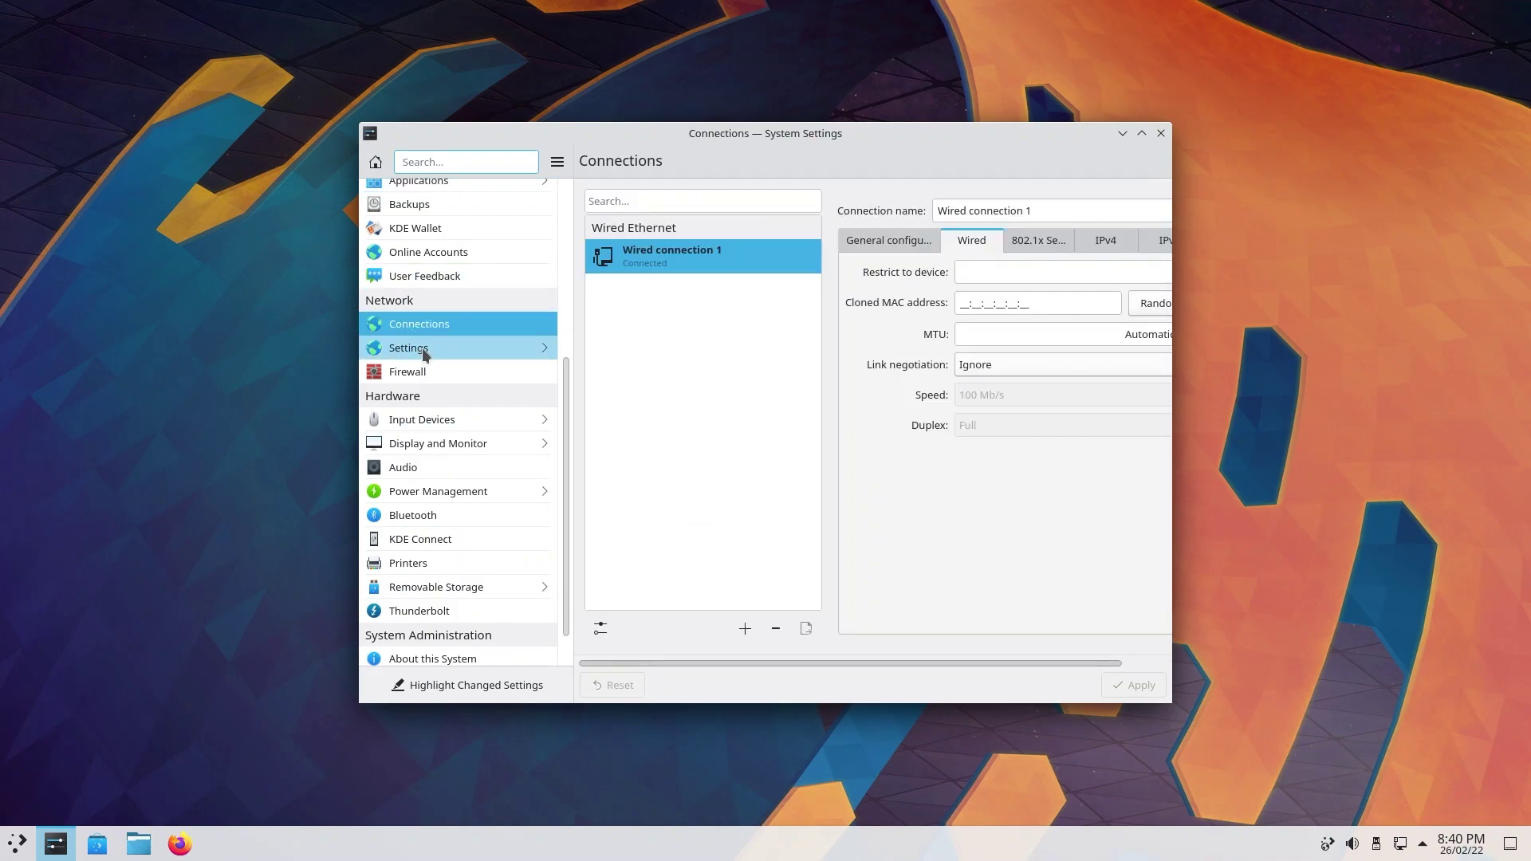
pyautogui.click(422, 348)
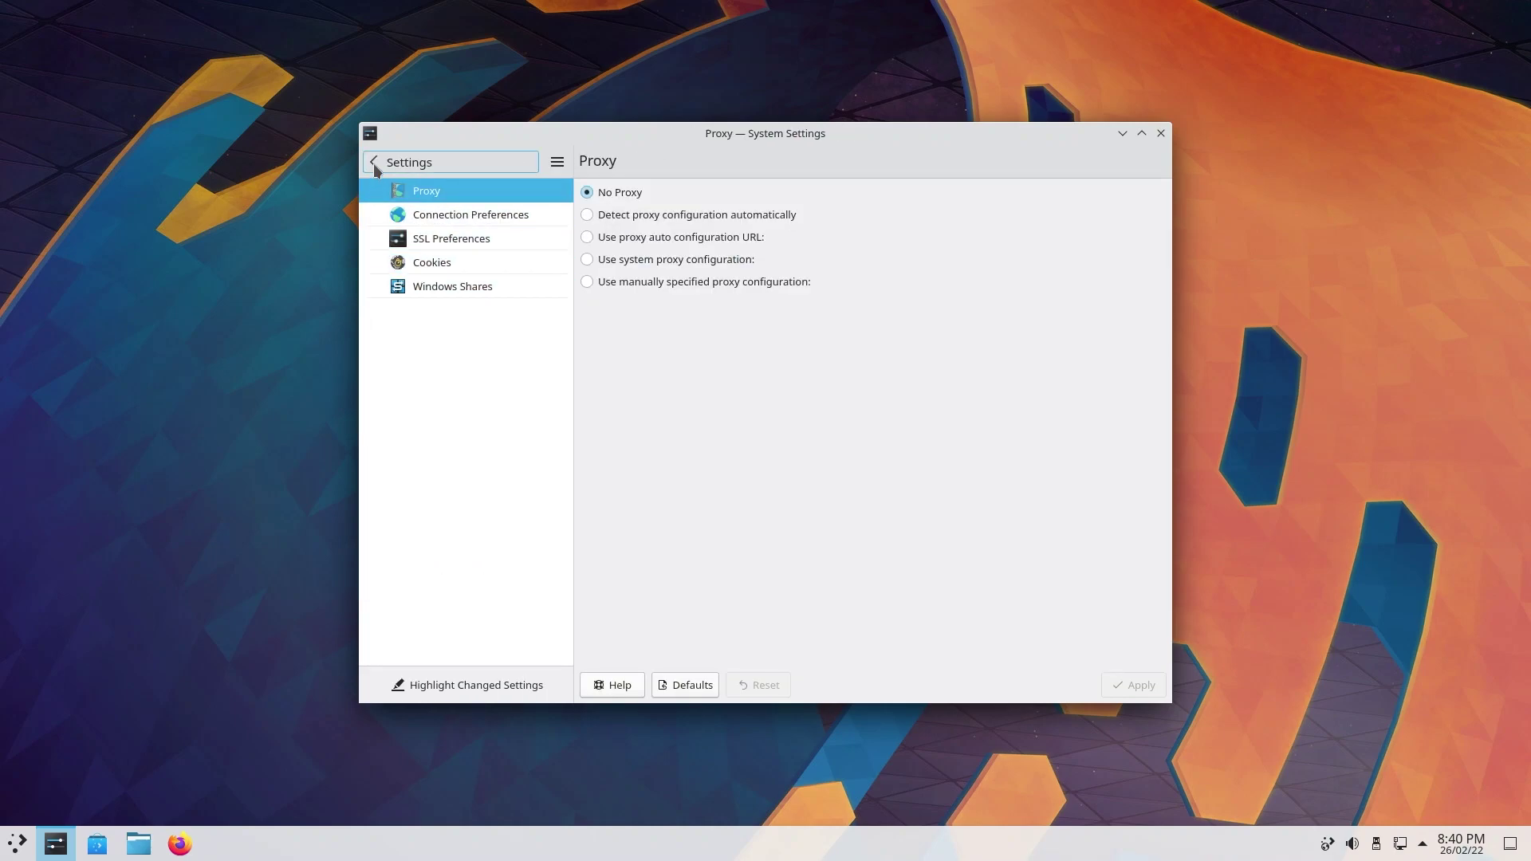
pyautogui.click(373, 163)
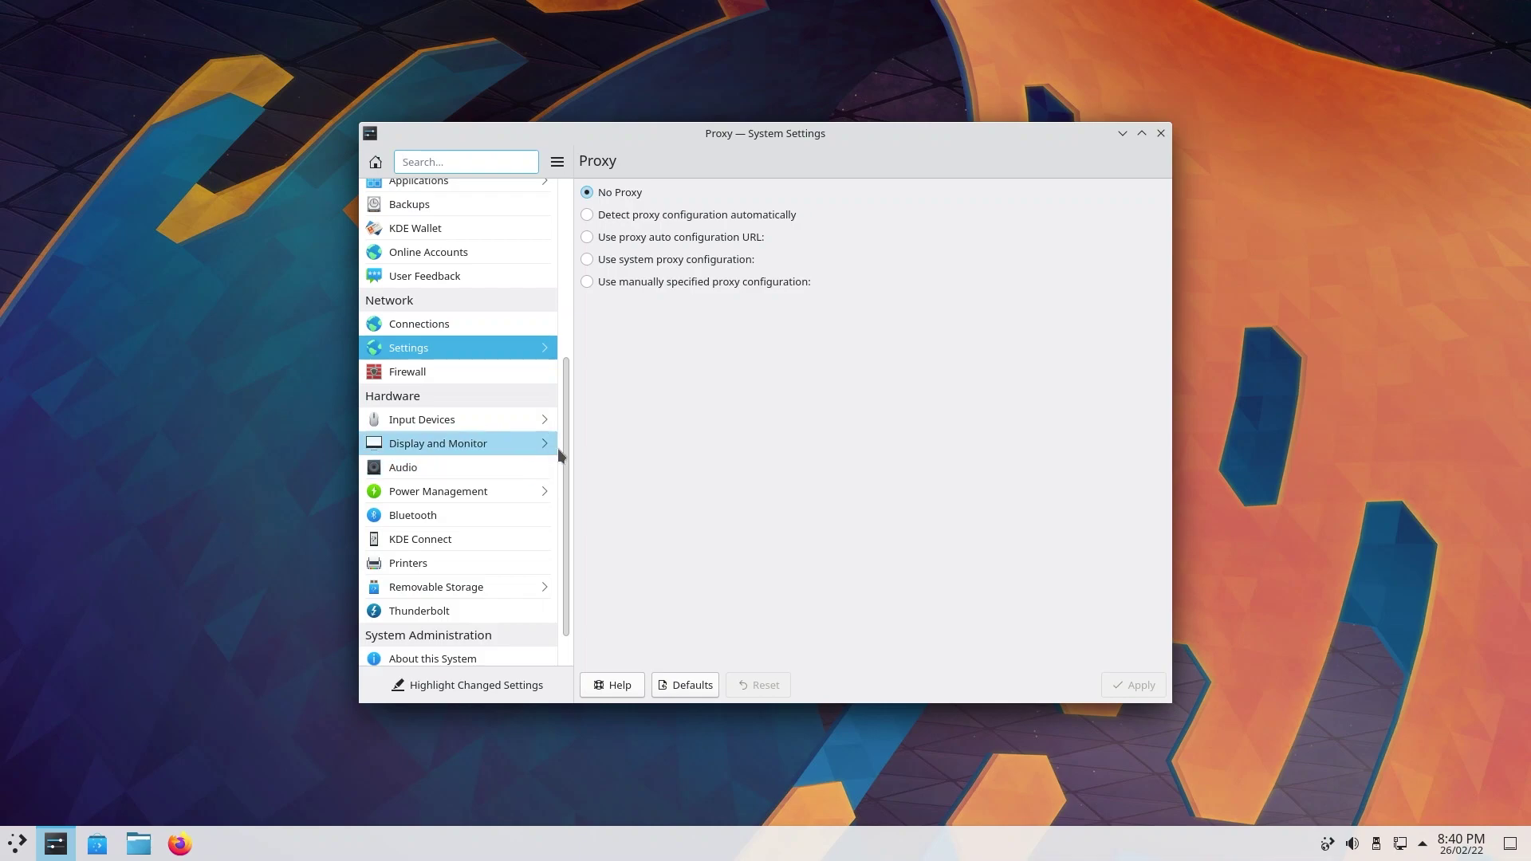
pyautogui.click(433, 657)
pyautogui.scroll(5, 479, 338)
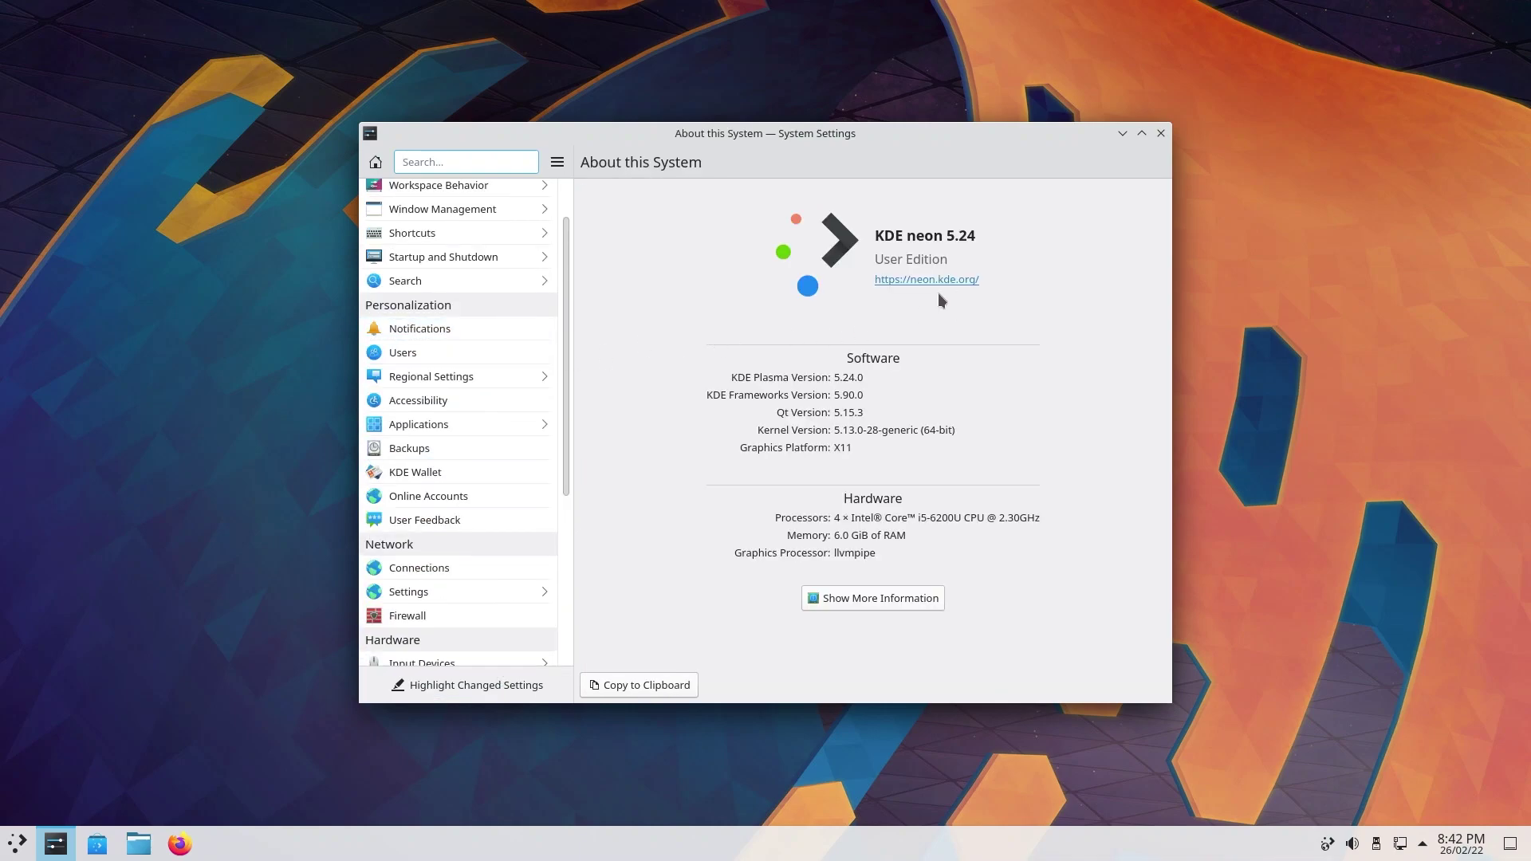
# Step: Close System Settings and add an Analog Clock widget to the centre of the desktop
pyautogui.click(1160, 132)
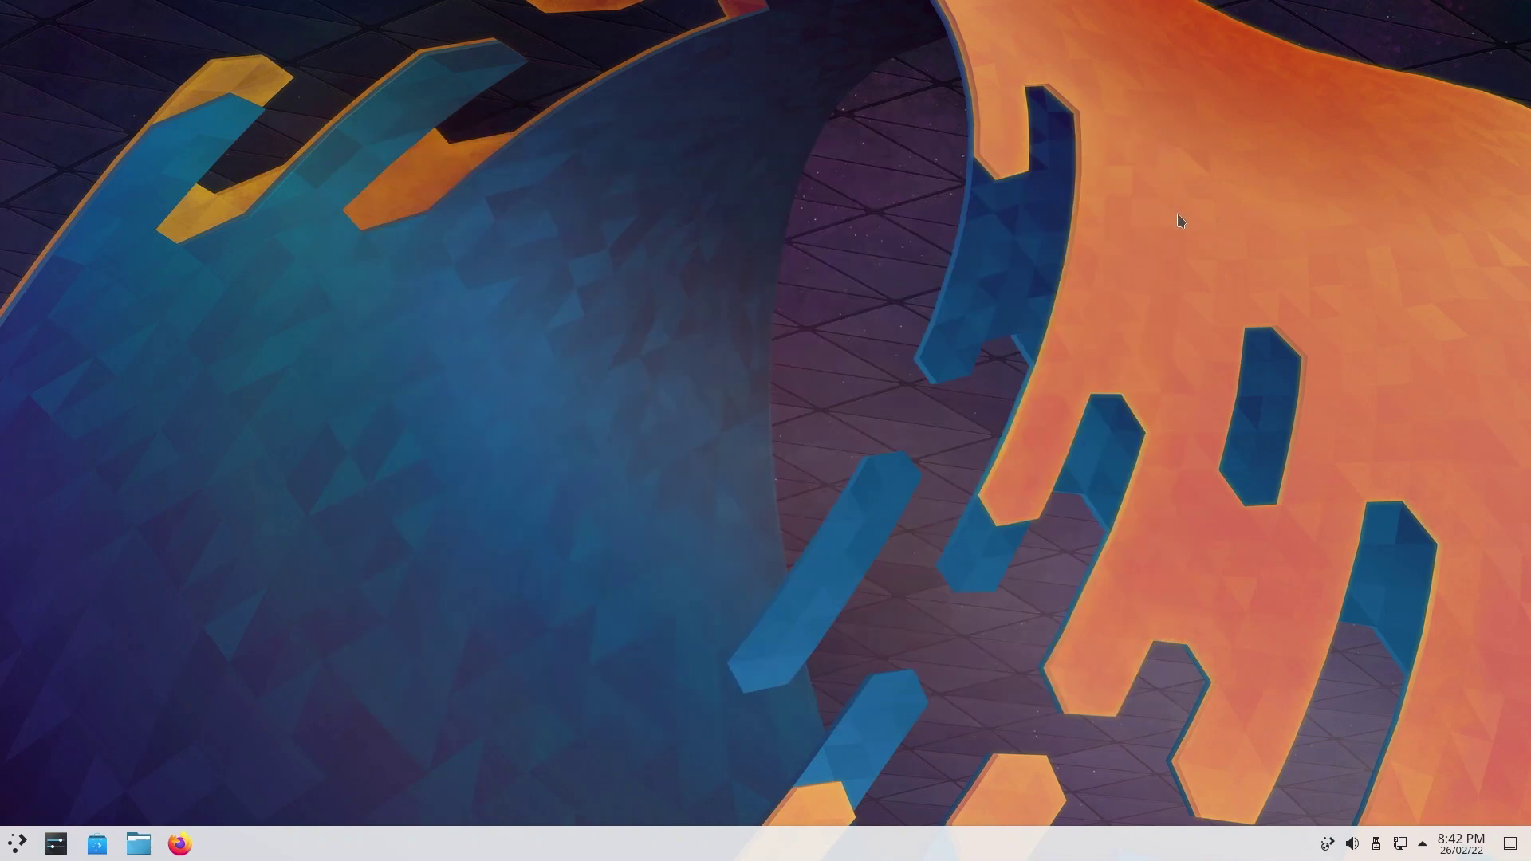
pyautogui.rightClick(592, 250)
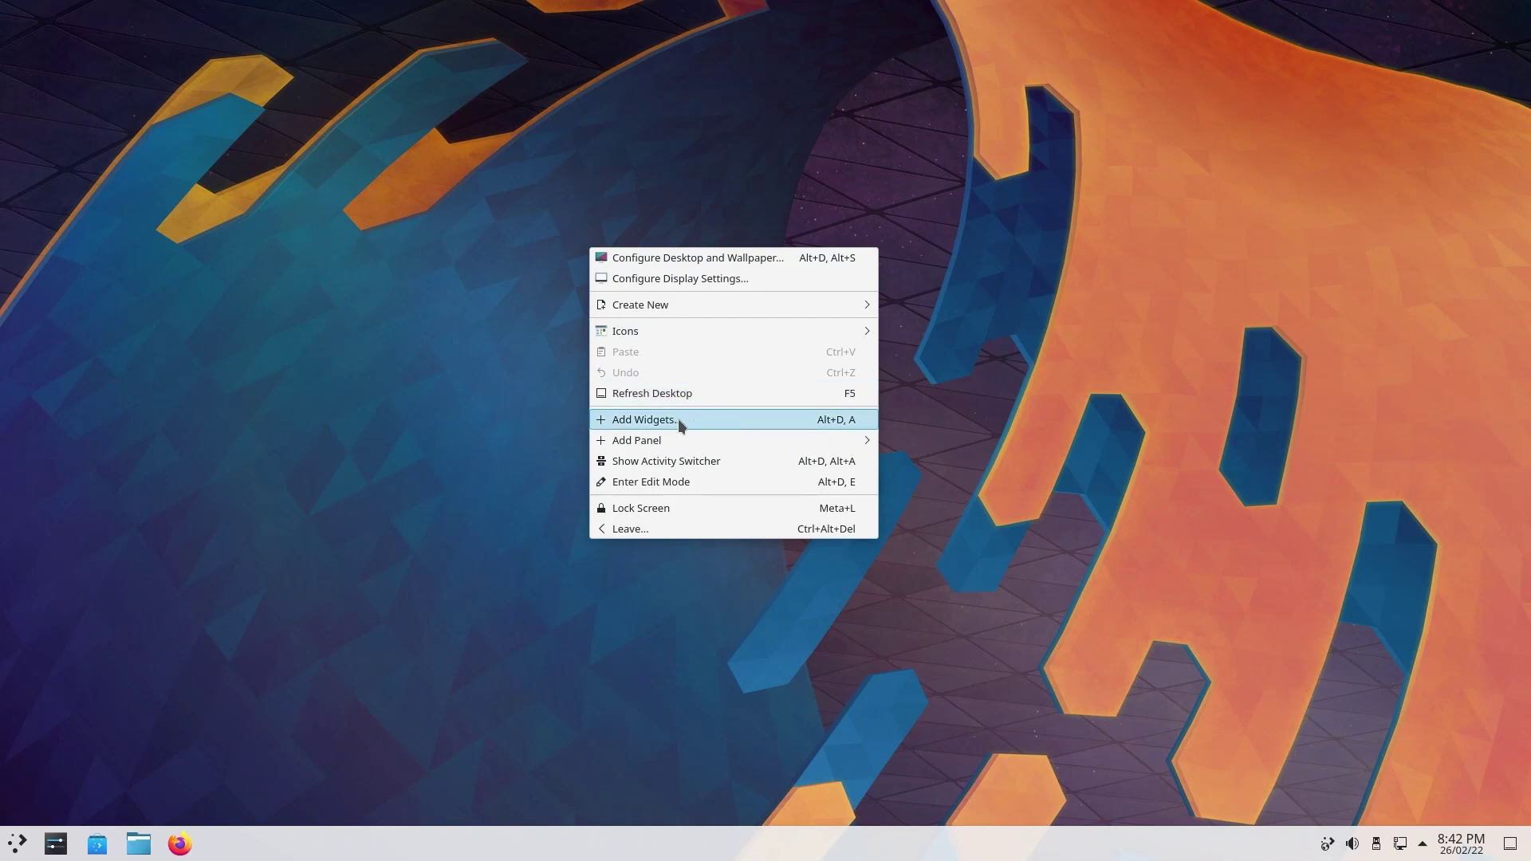
pyautogui.click(648, 421)
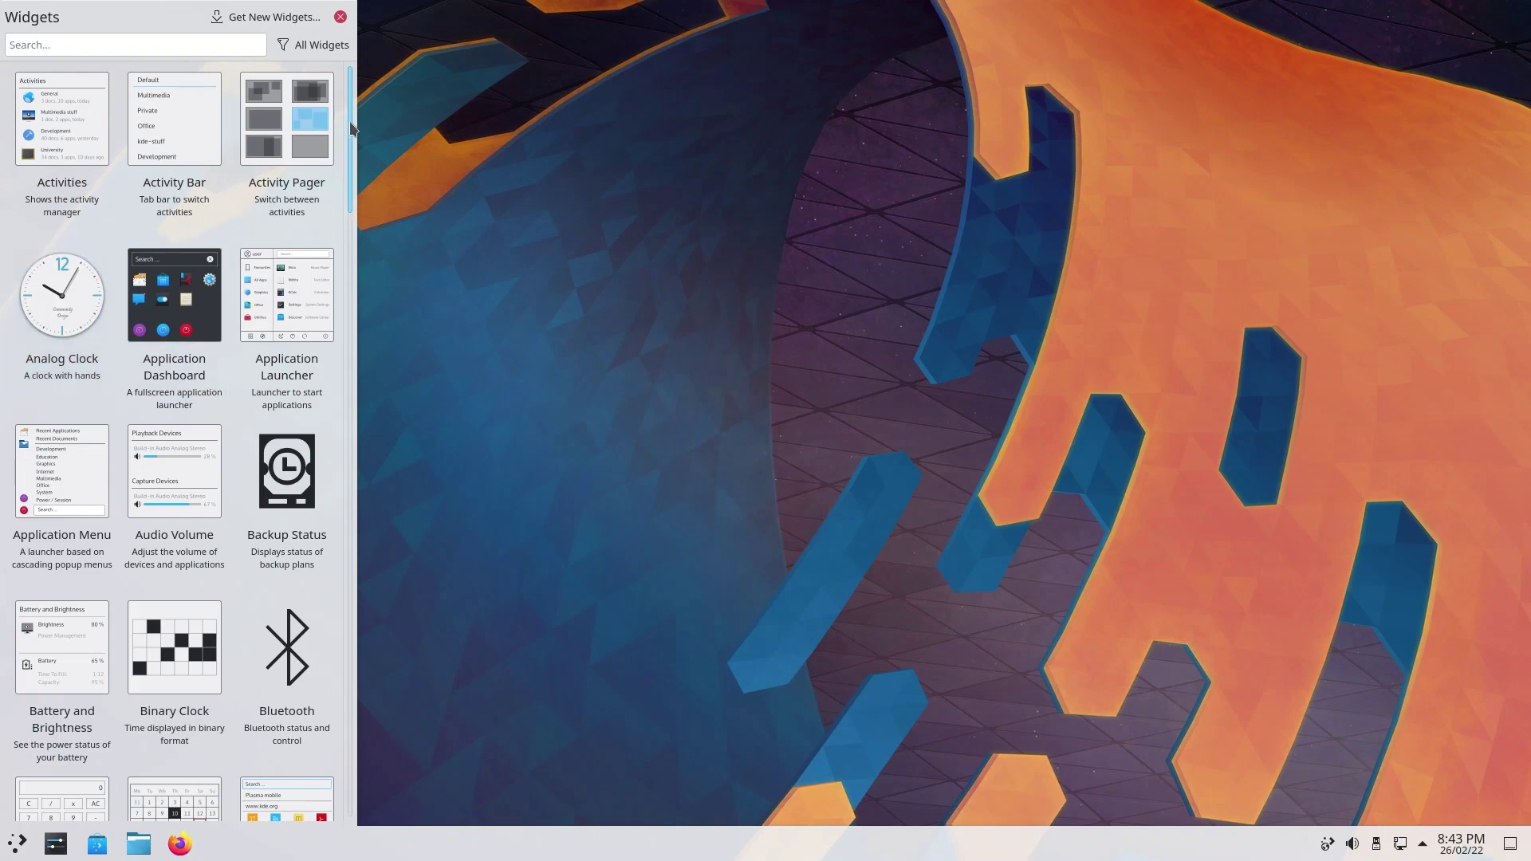
pyautogui.moveTo(352, 127)
pyautogui.mouseDown()
pyautogui.moveTo(346, 308)
pyautogui.moveTo(383, 690)
pyautogui.moveTo(366, 335)
pyautogui.moveTo(333, 239)
pyautogui.moveTo(341, 109)
pyautogui.mouseUp()
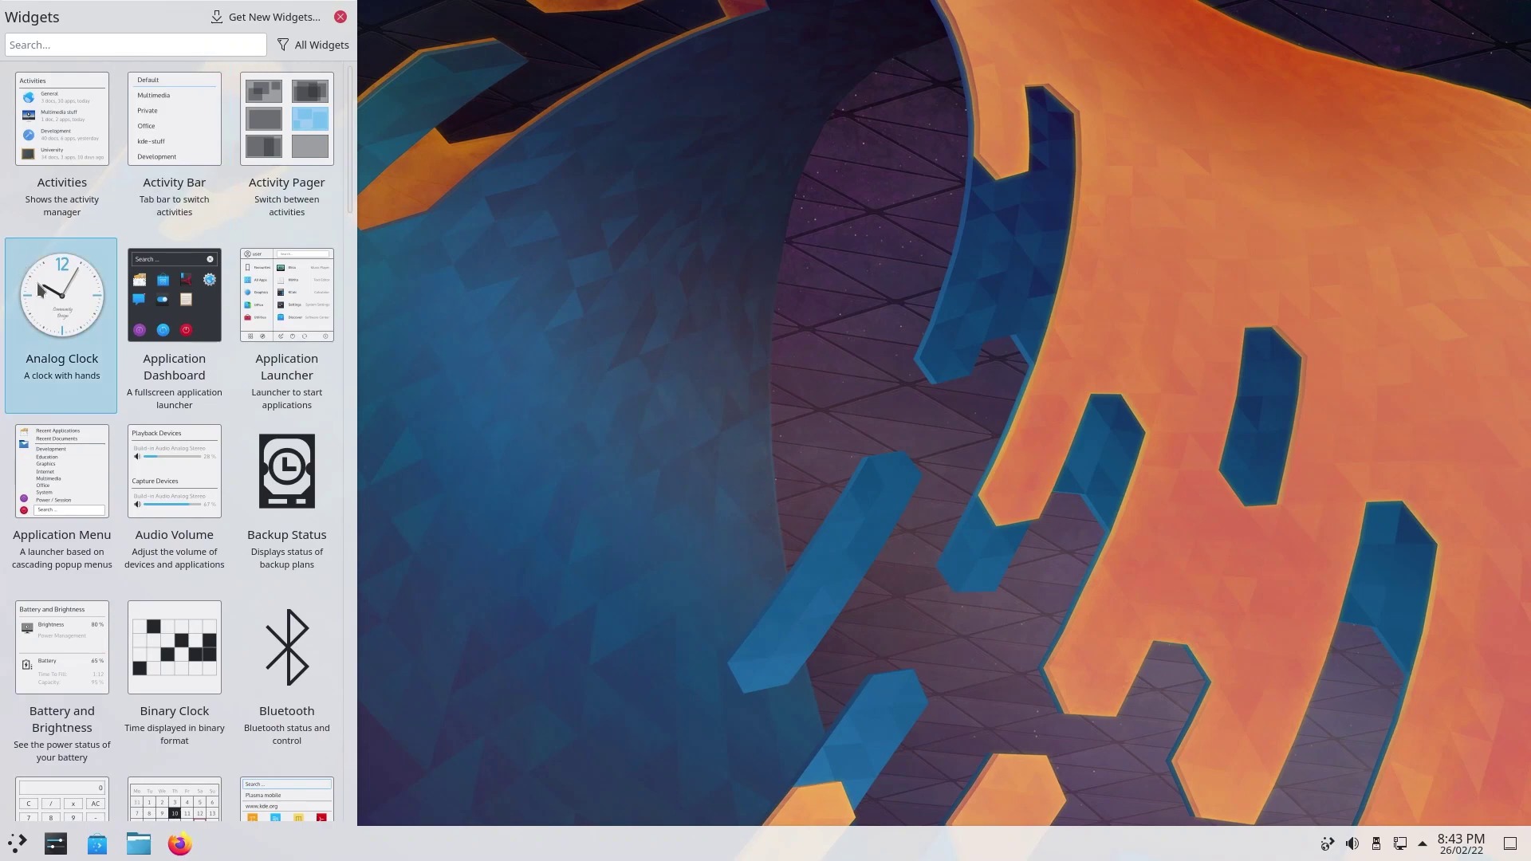
pyautogui.doubleClick(51, 307)
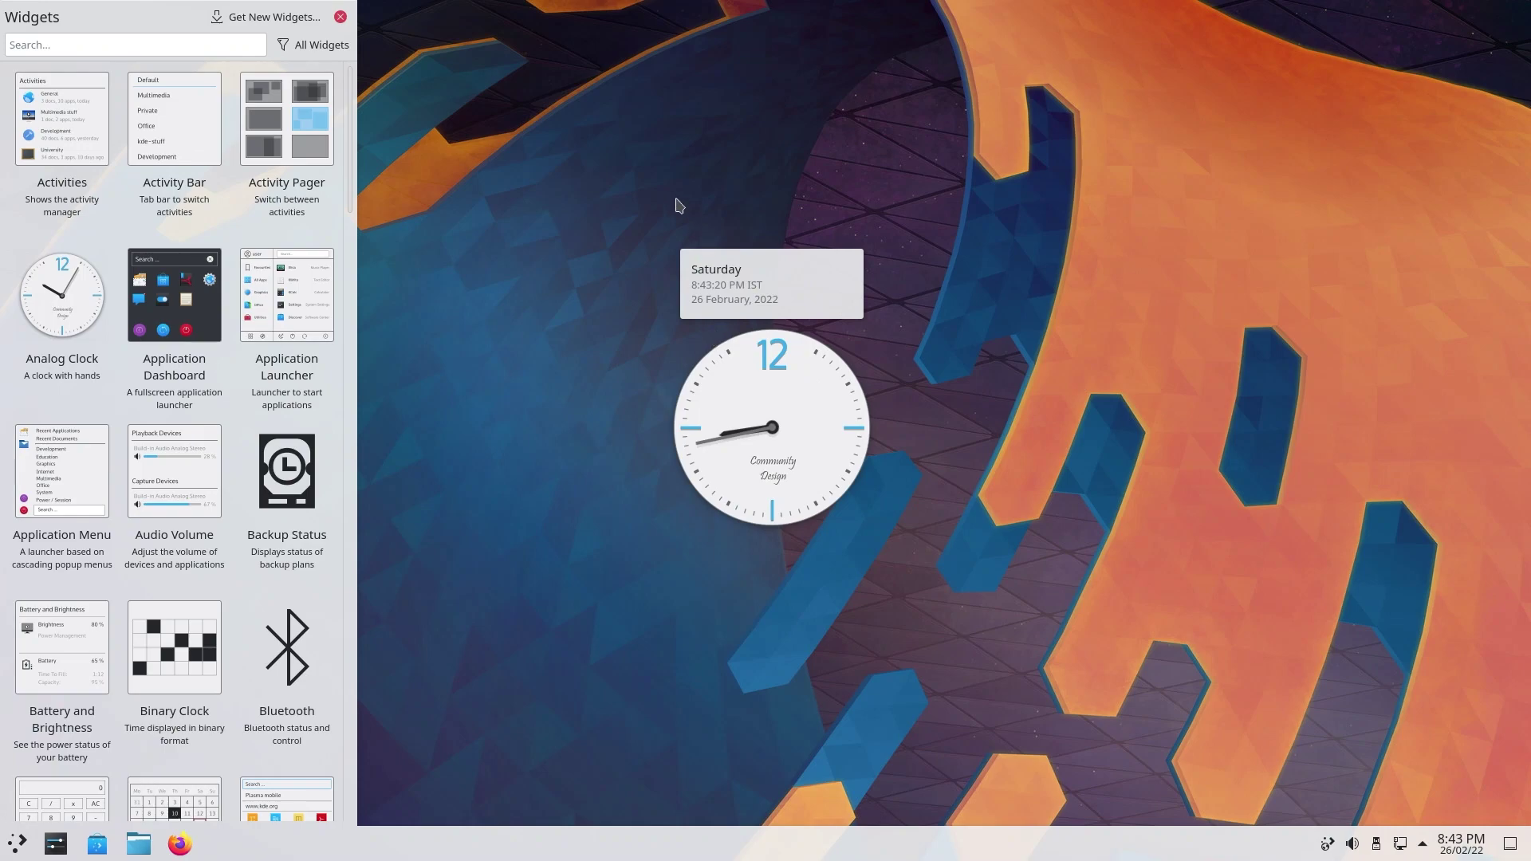
pyautogui.click(558, 171)
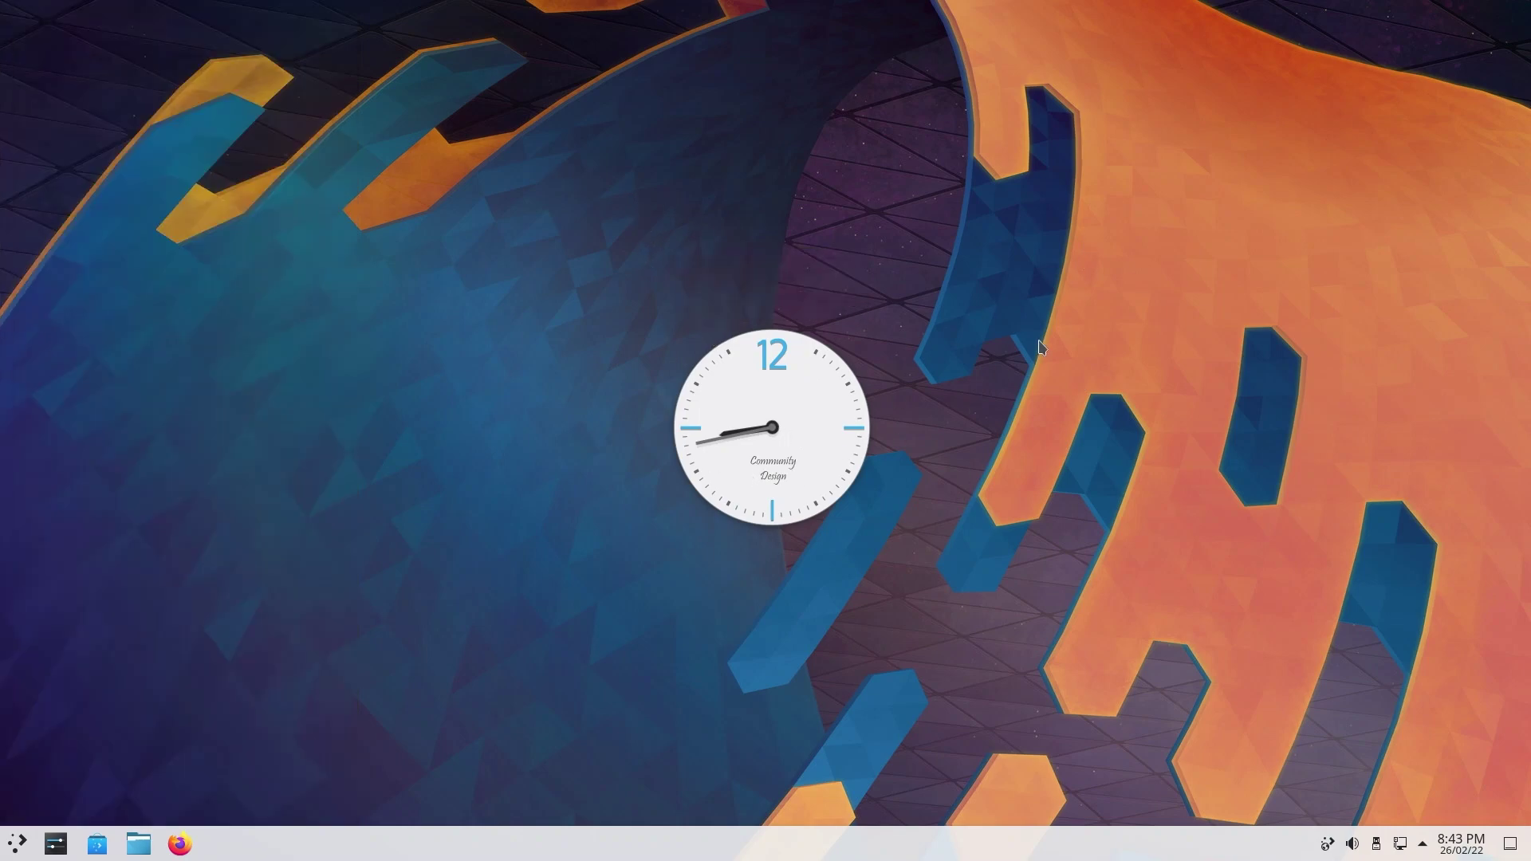
# Step: Enter edit mode and drag the analog clock into the desktop's top-right corner
pyautogui.rightClick(778, 388)
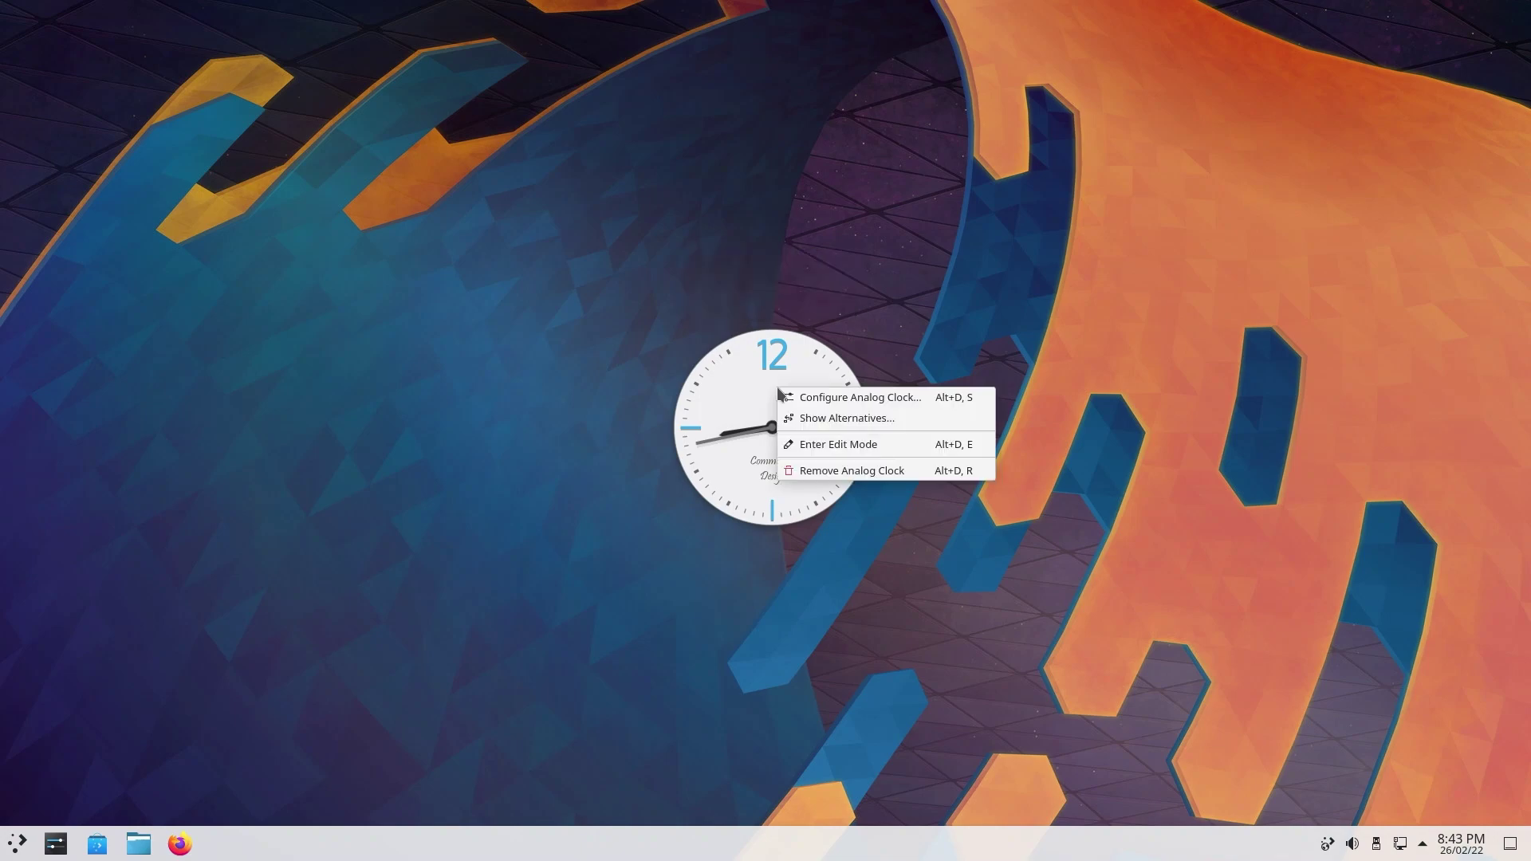
pyautogui.click(837, 447)
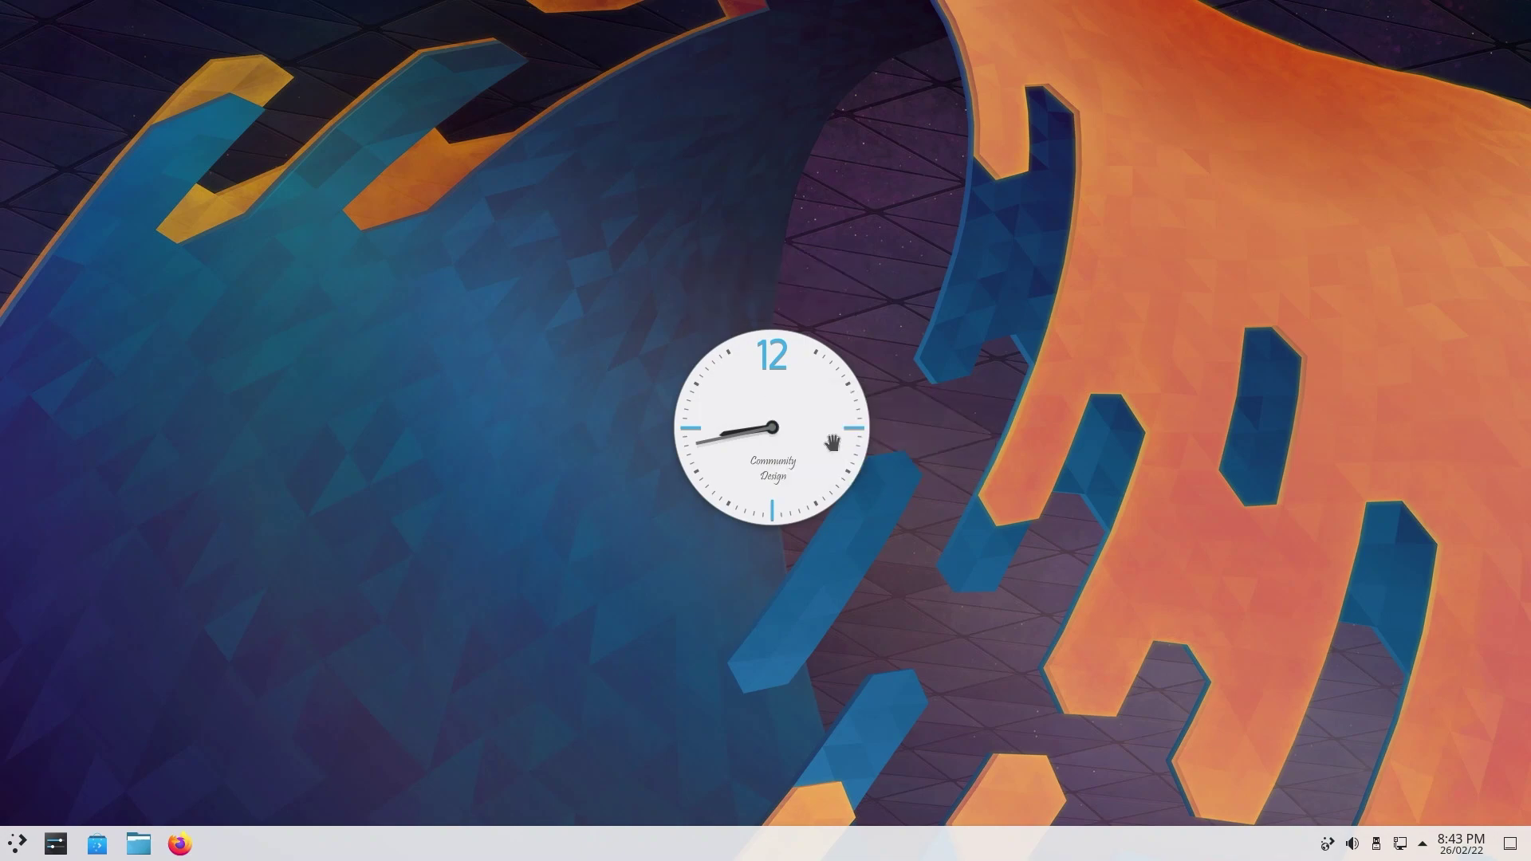
pyautogui.moveTo(797, 446); pyautogui.dragTo(1366, 145)
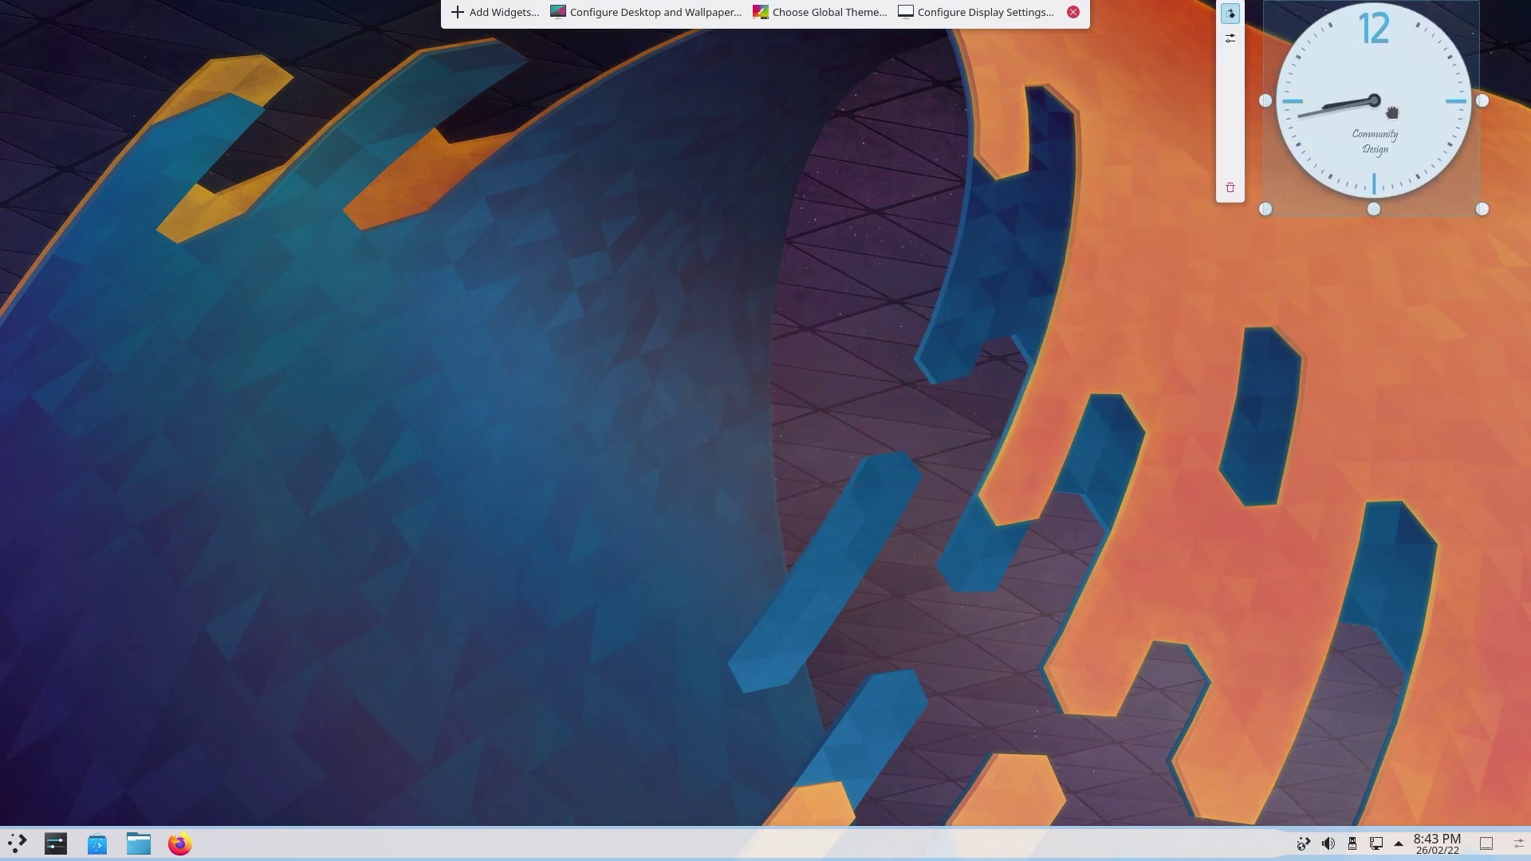
pyautogui.moveTo(1392, 112); pyautogui.dragTo(1409, 138)
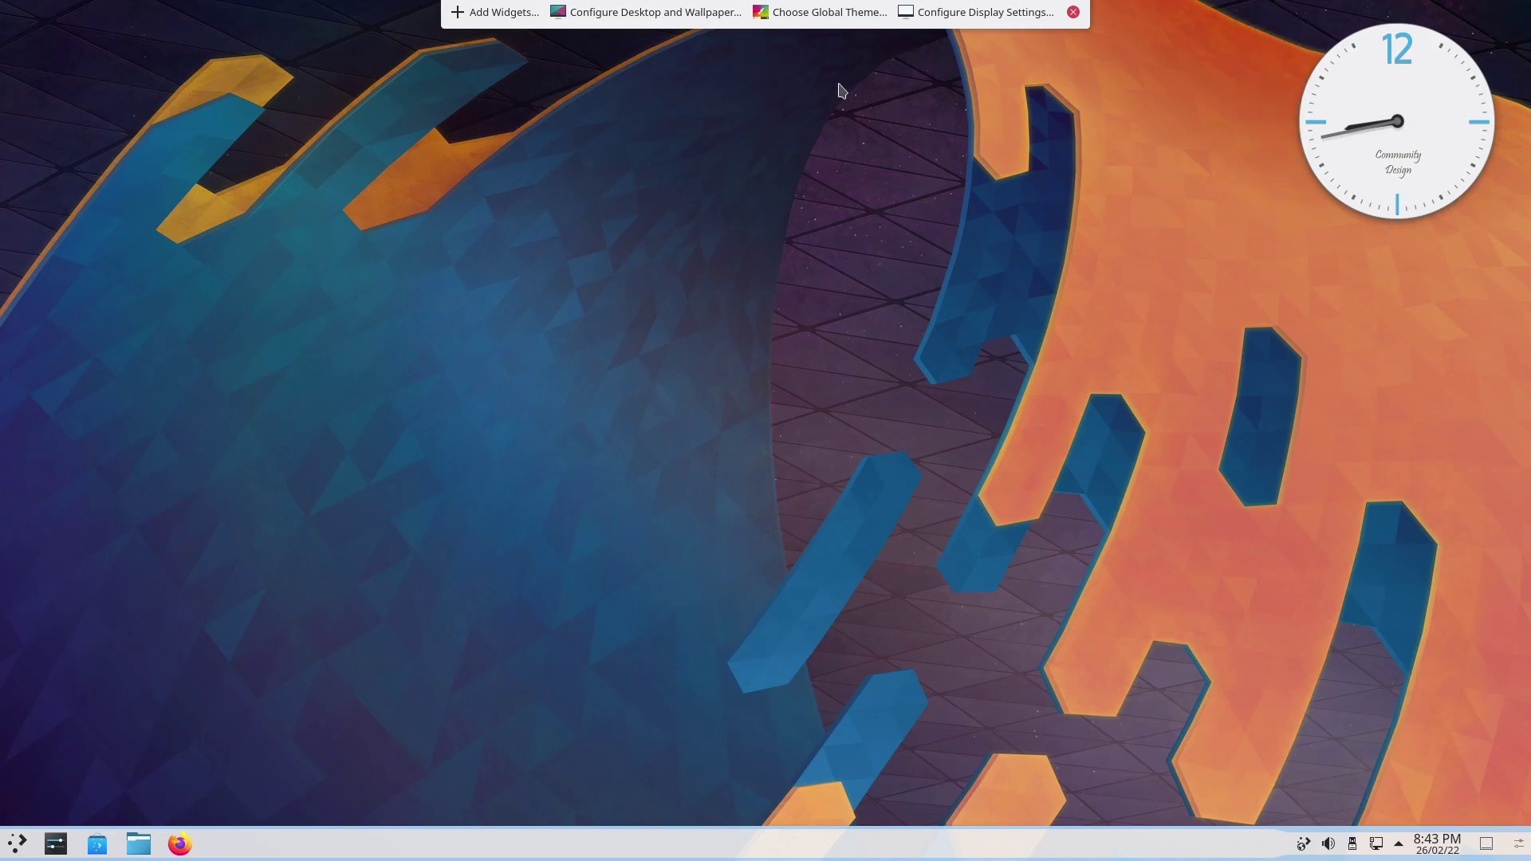
# Step: Apply the Safe Landing wallpaper in the desktop settings, then exit edit mode
pyautogui.moveTo(1386, 58)
pyautogui.click(627, 16)
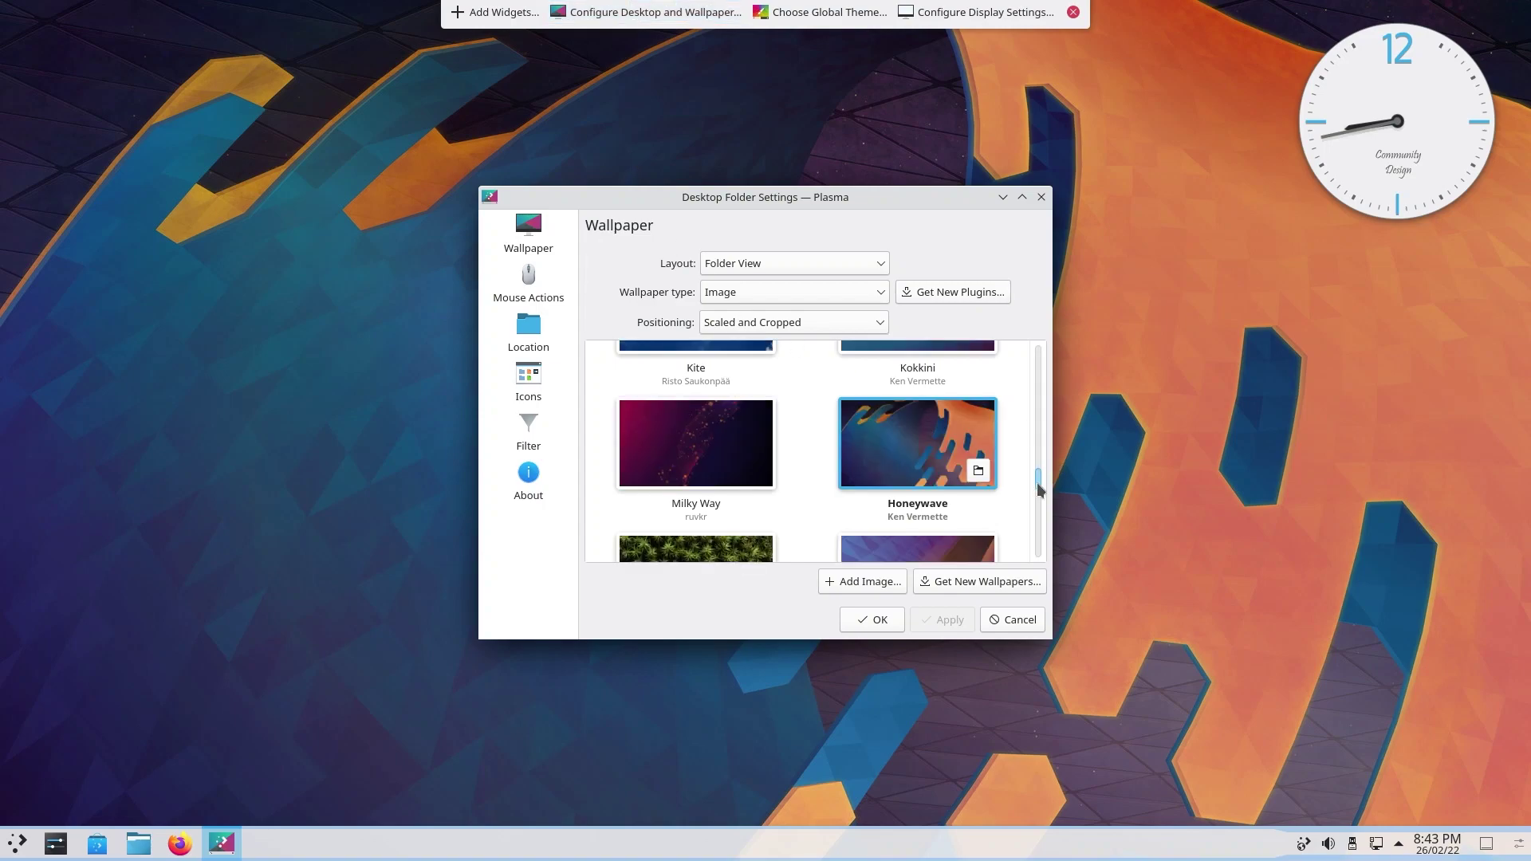
pyautogui.moveTo(1041, 489); pyautogui.dragTo(1043, 531)
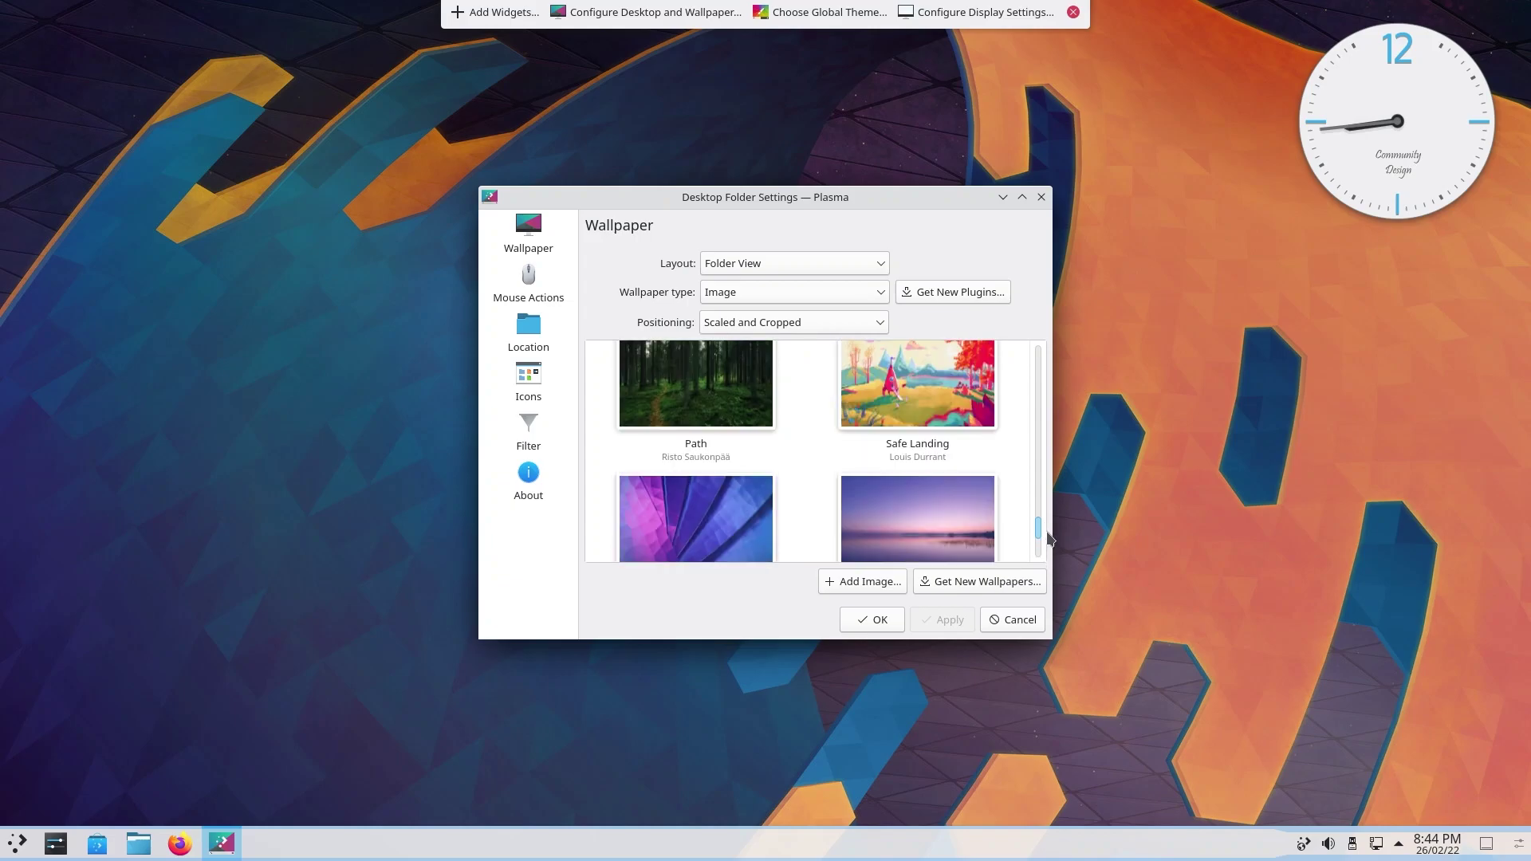
pyautogui.click(936, 399)
pyautogui.click(948, 621)
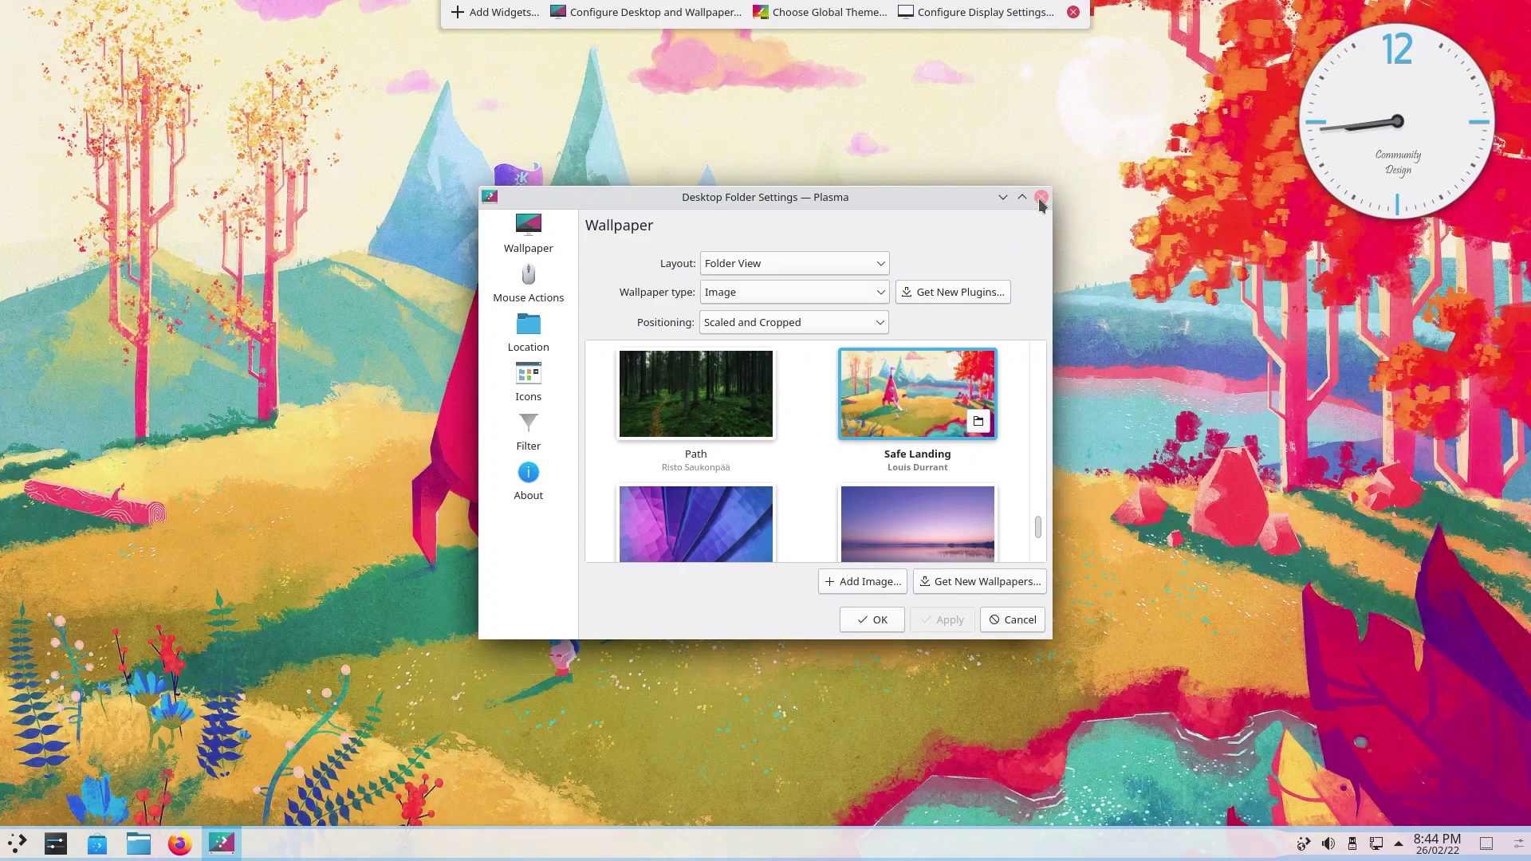
pyautogui.click(1040, 197)
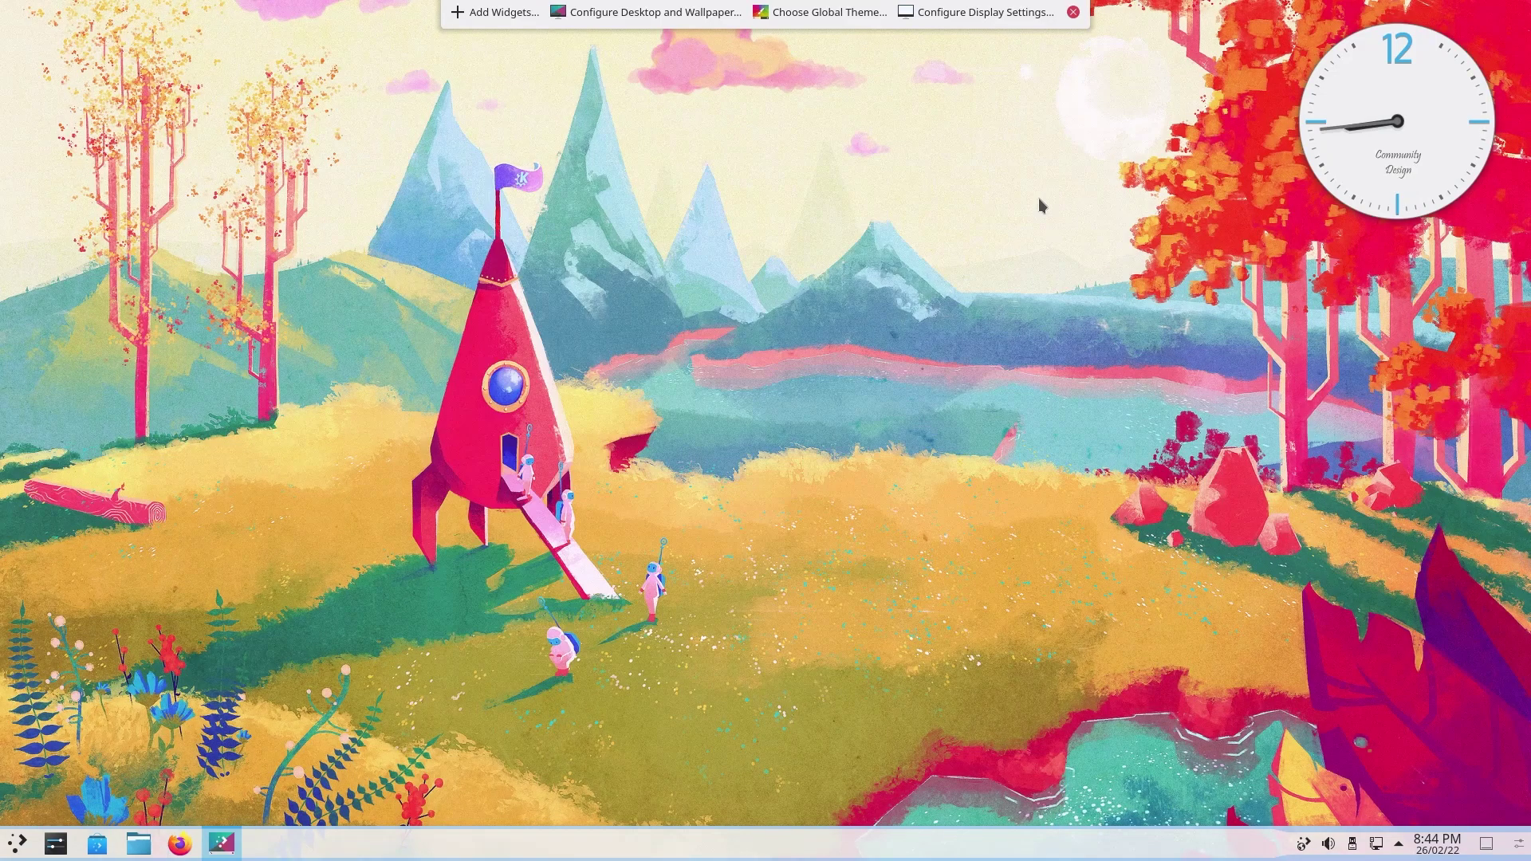
pyautogui.click(1074, 12)
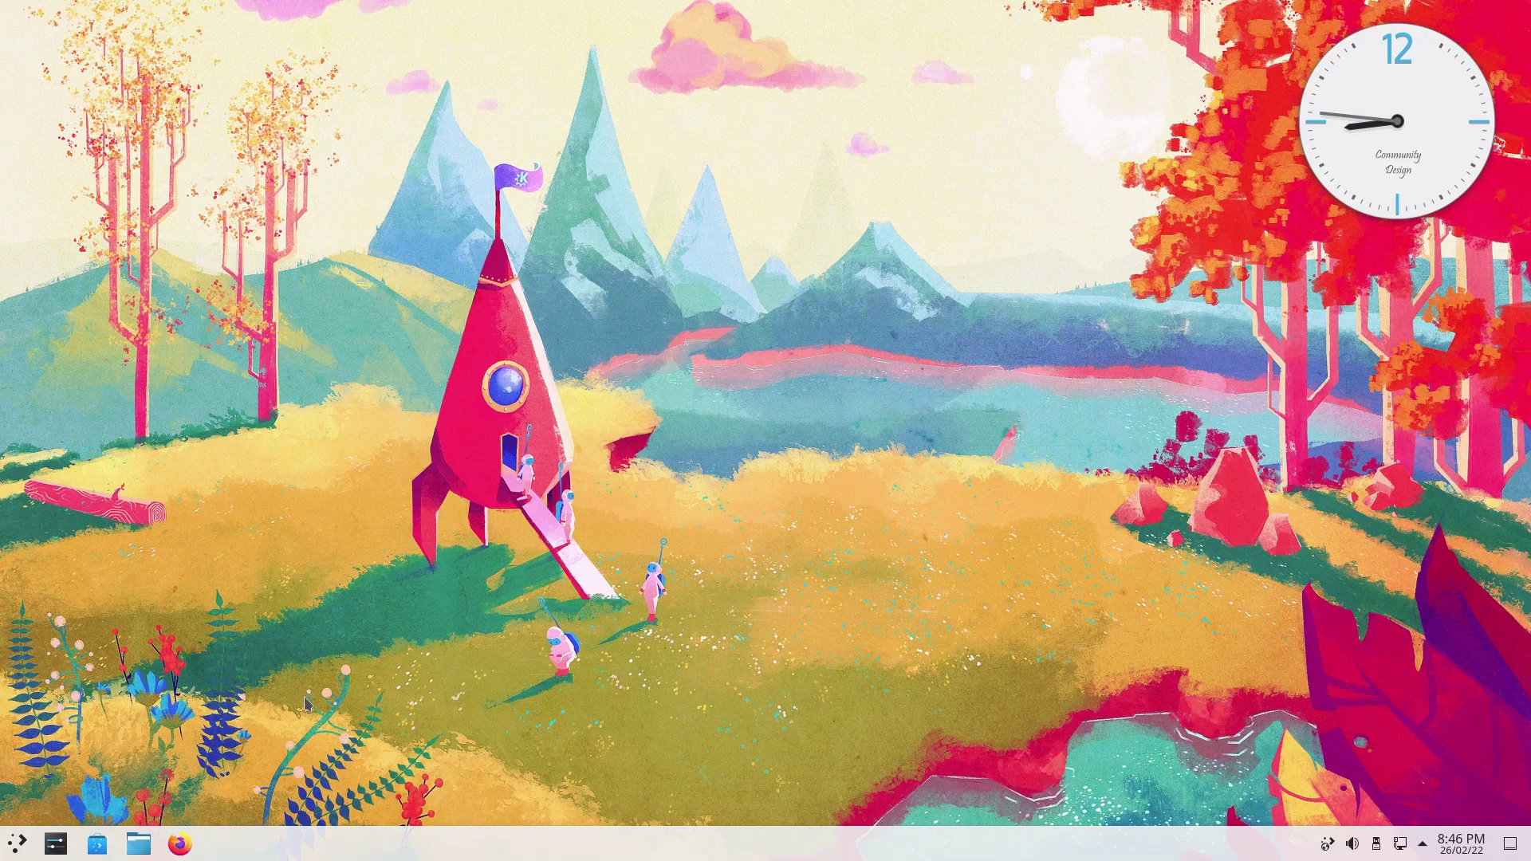
# Step: Open Discover from the taskbar and search for 'discord'
pyautogui.click(98, 846)
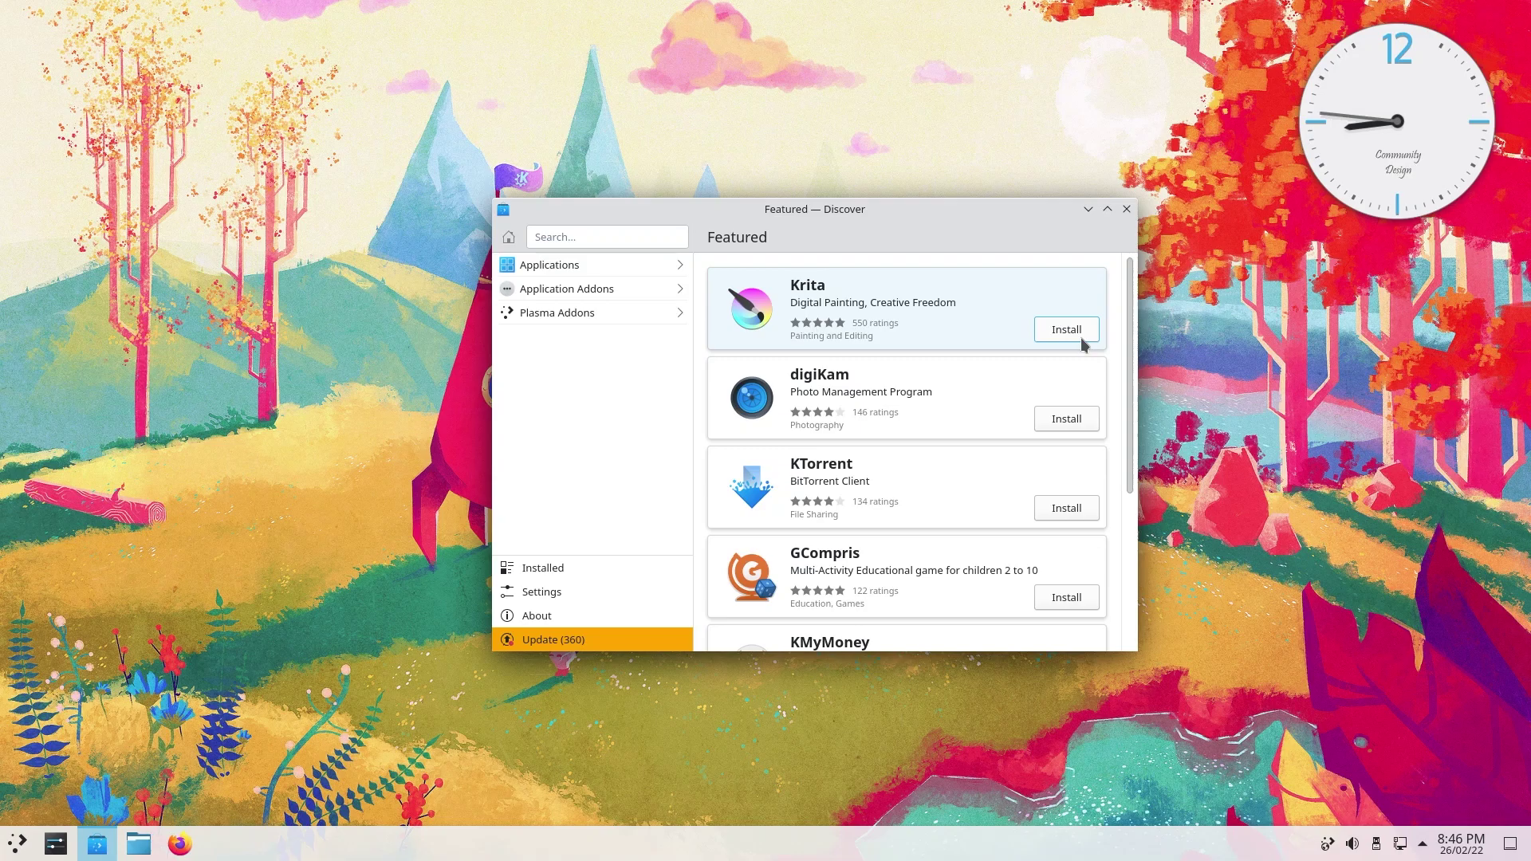
pyautogui.click(599, 243)
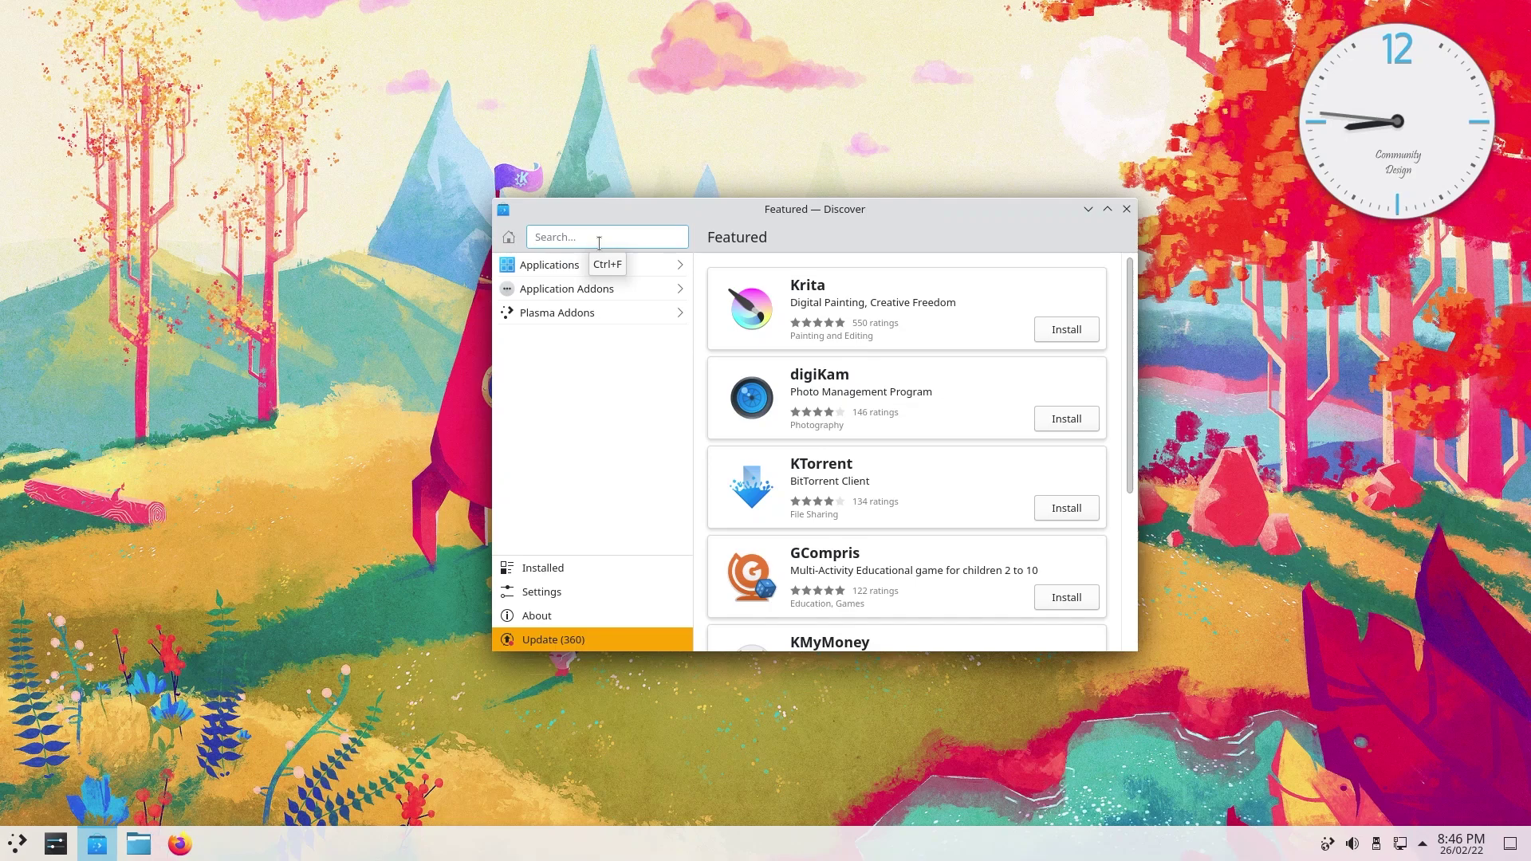
pyautogui.write('discord')
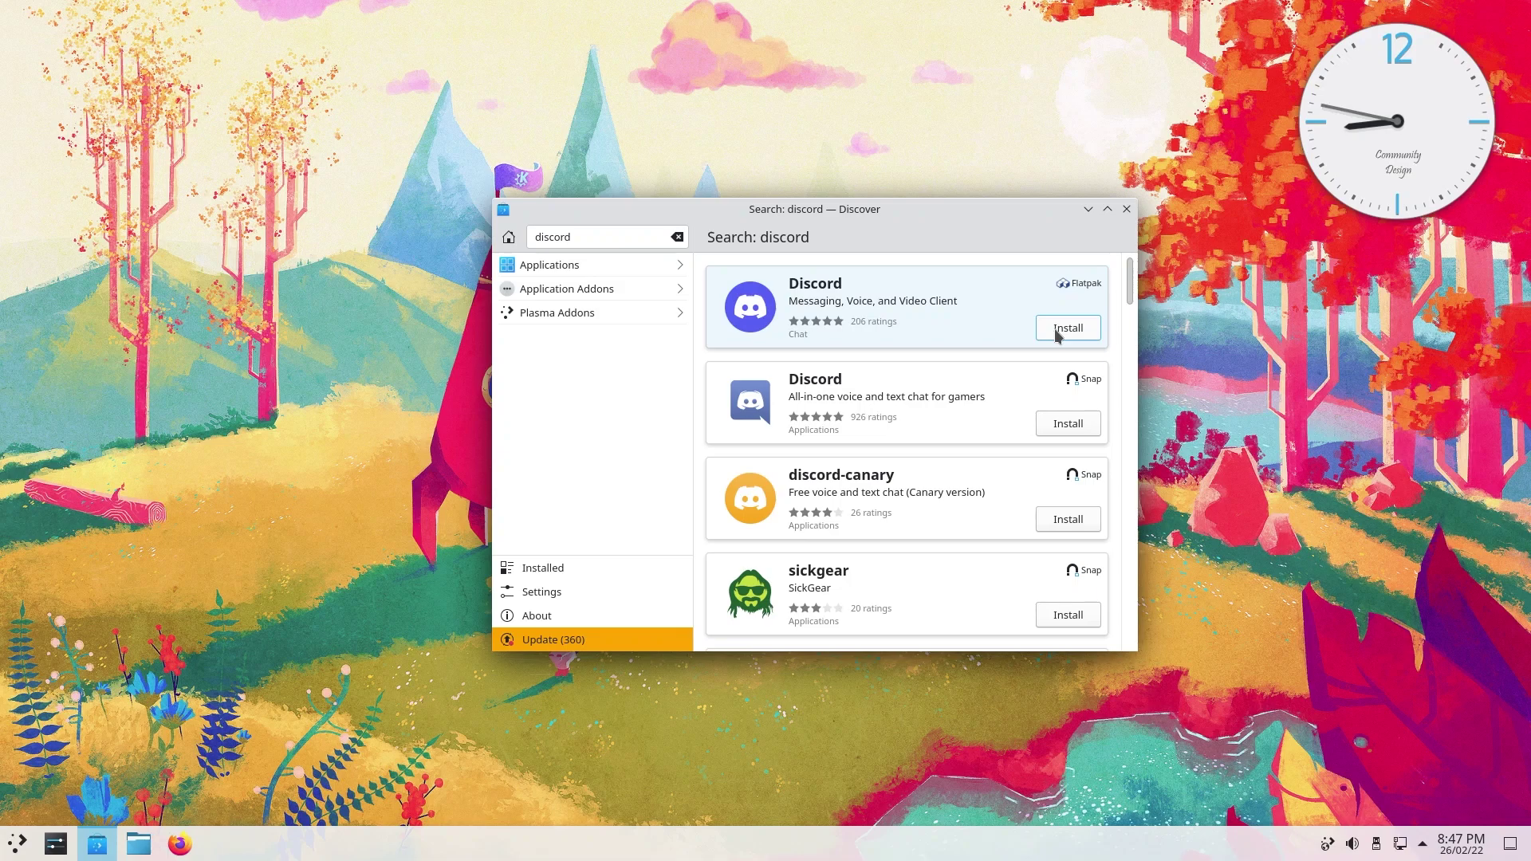
# Step: Clear the search, browse Applications and Plasma Addons, then view Installed software and Settings sources
pyautogui.click(678, 237)
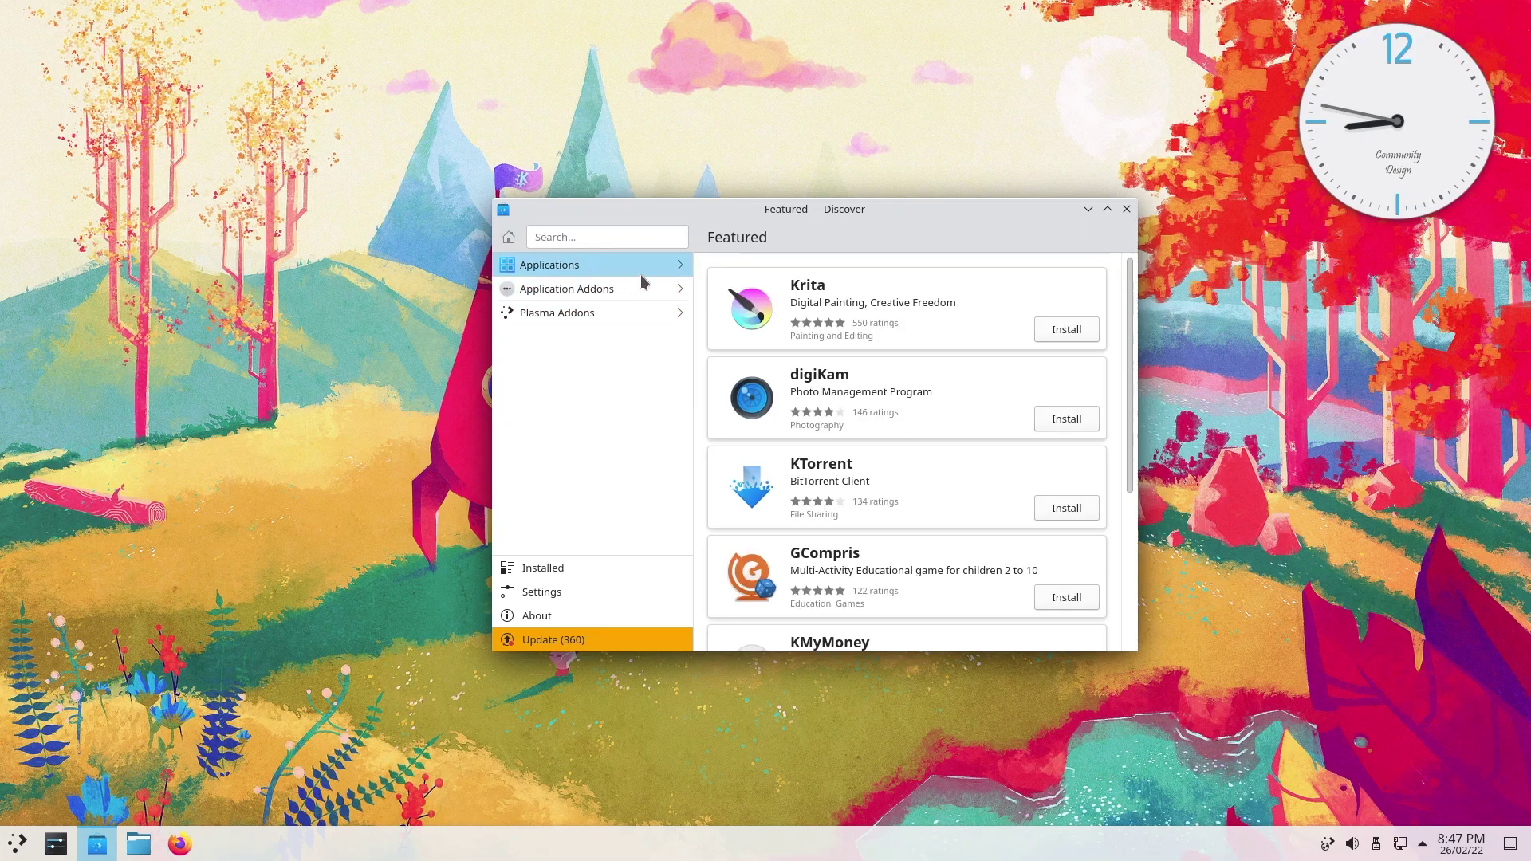
pyautogui.click(671, 273)
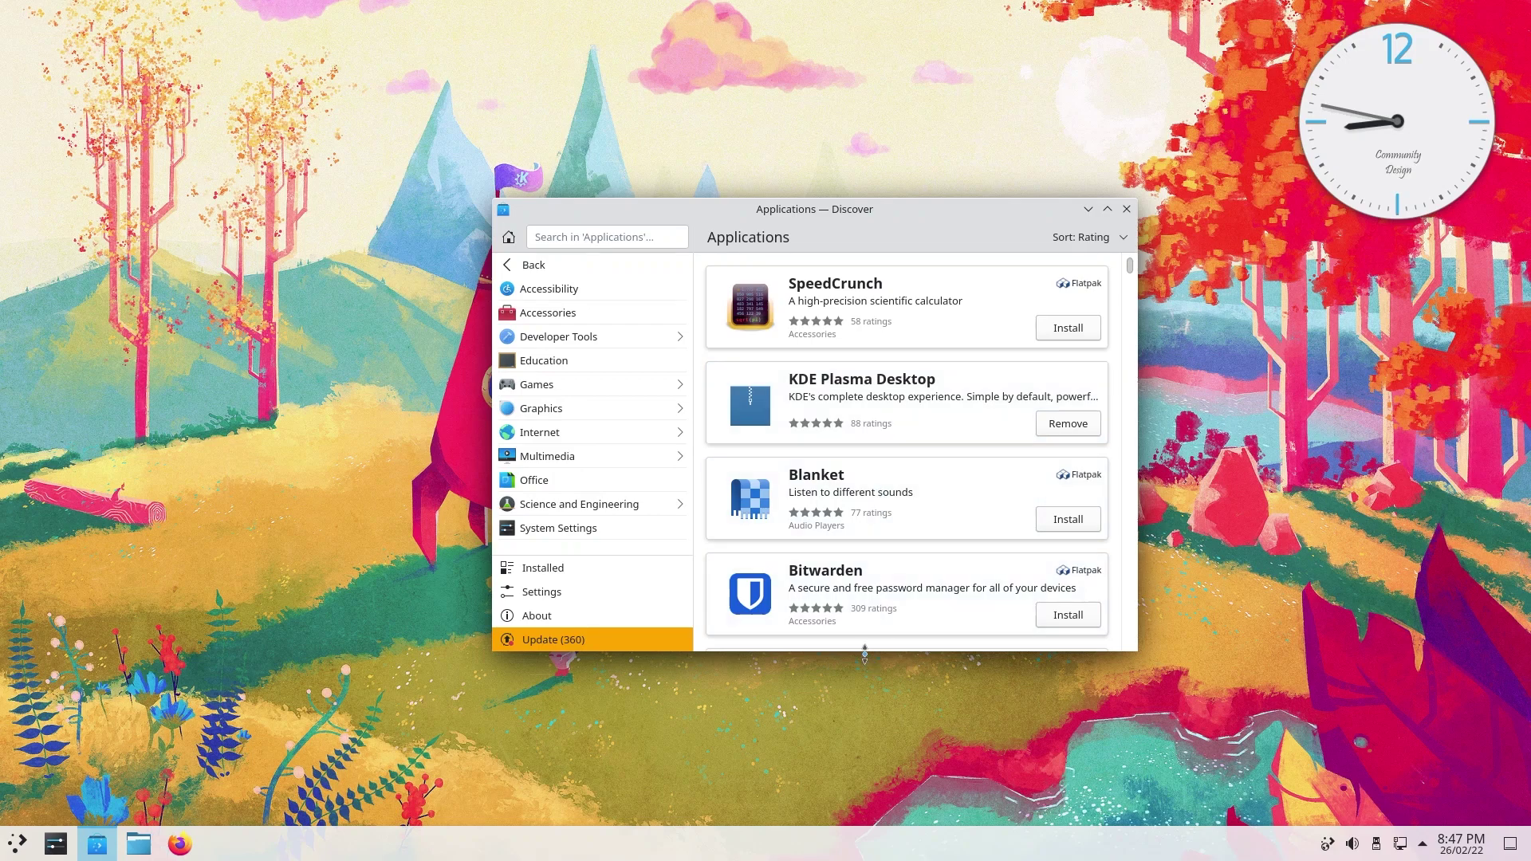
pyautogui.click(510, 268)
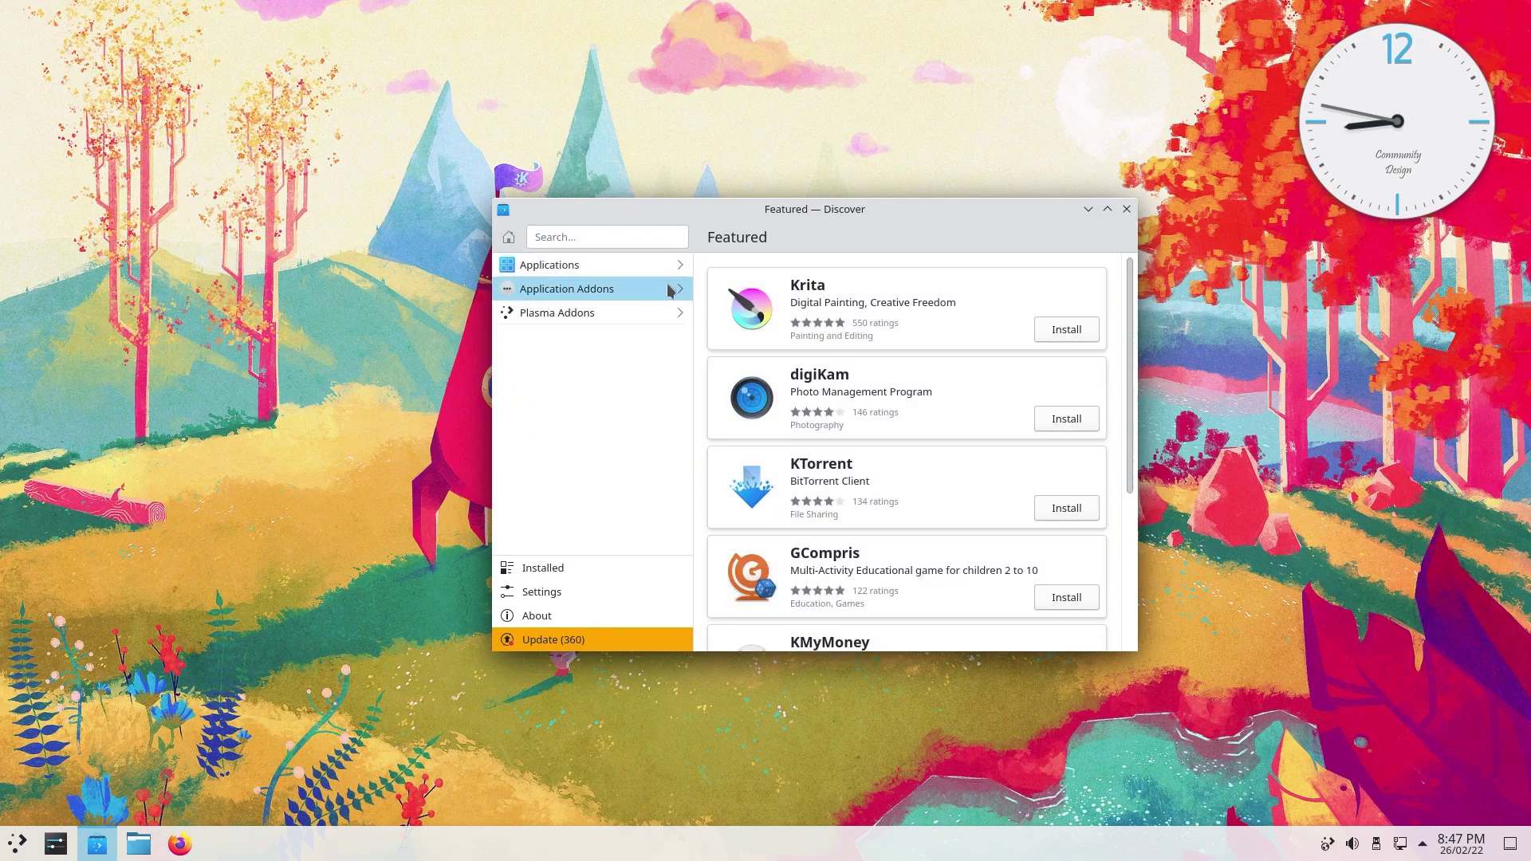
pyautogui.click(677, 314)
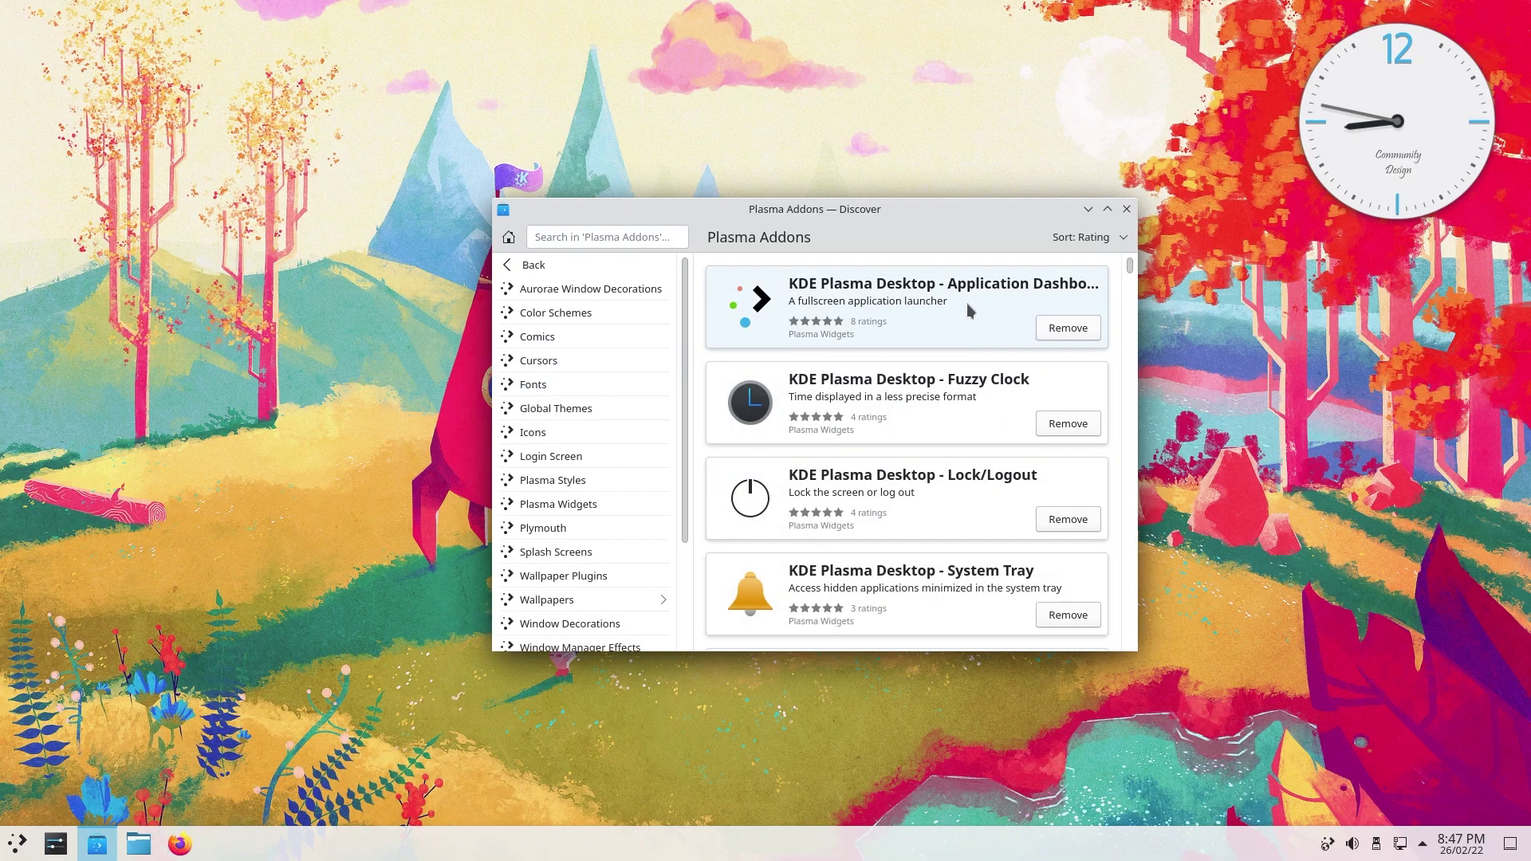
pyautogui.scroll(-3, 918, 488)
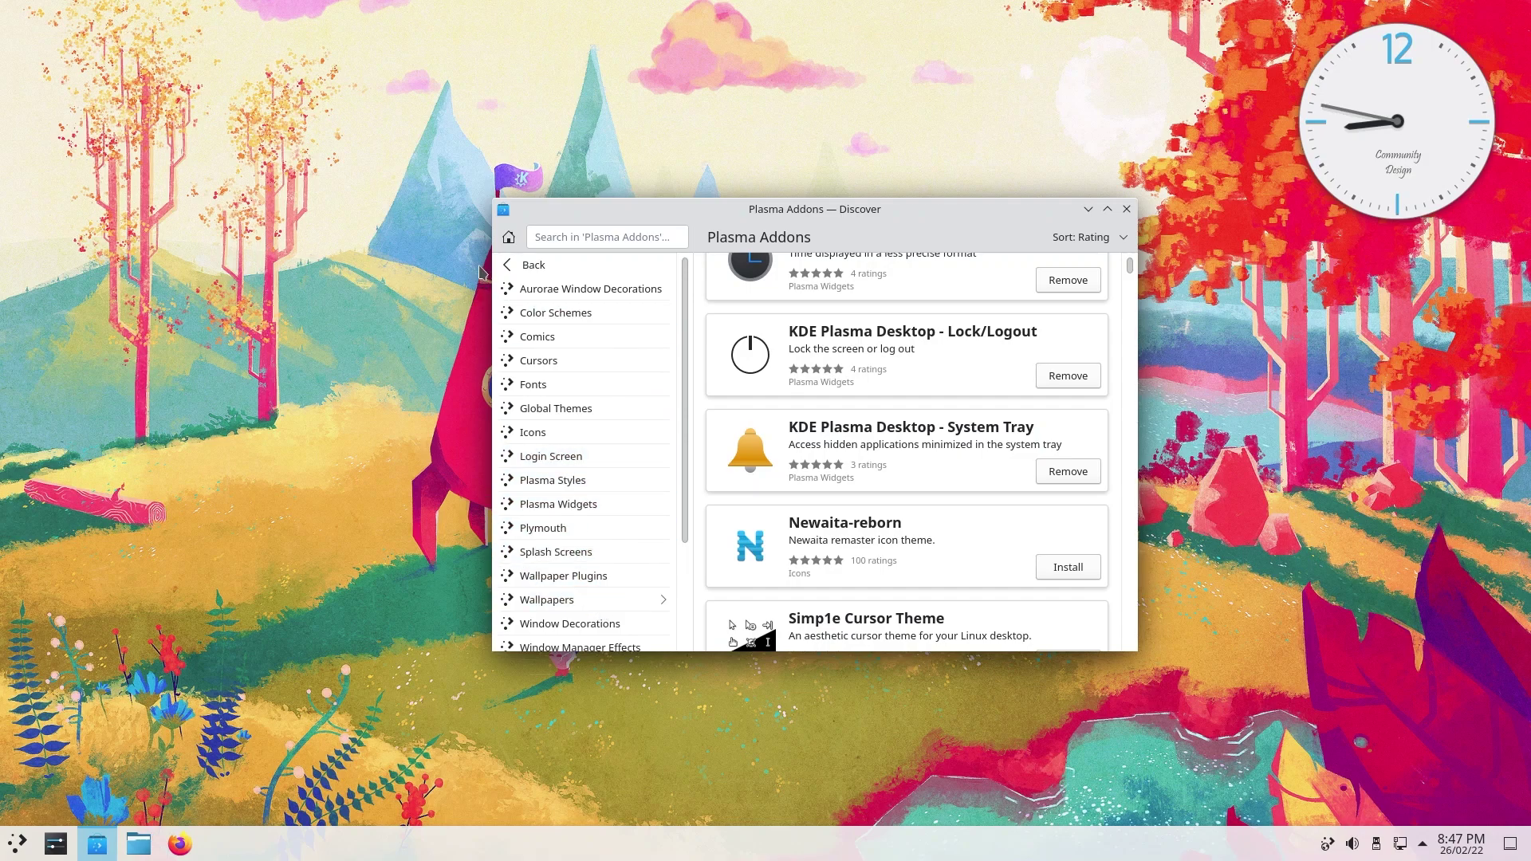
pyautogui.click(511, 267)
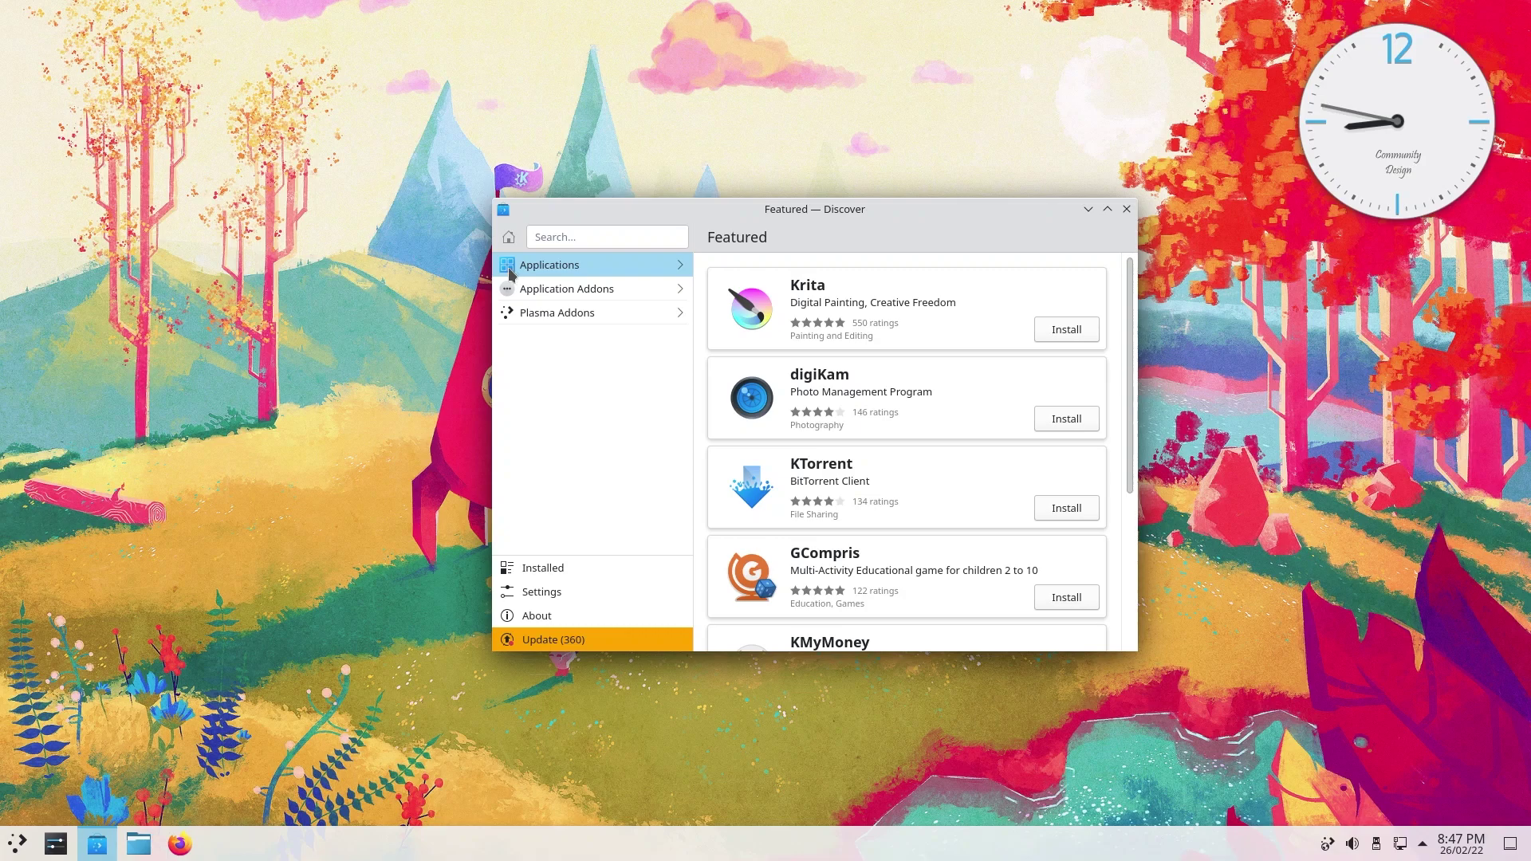
pyautogui.click(526, 576)
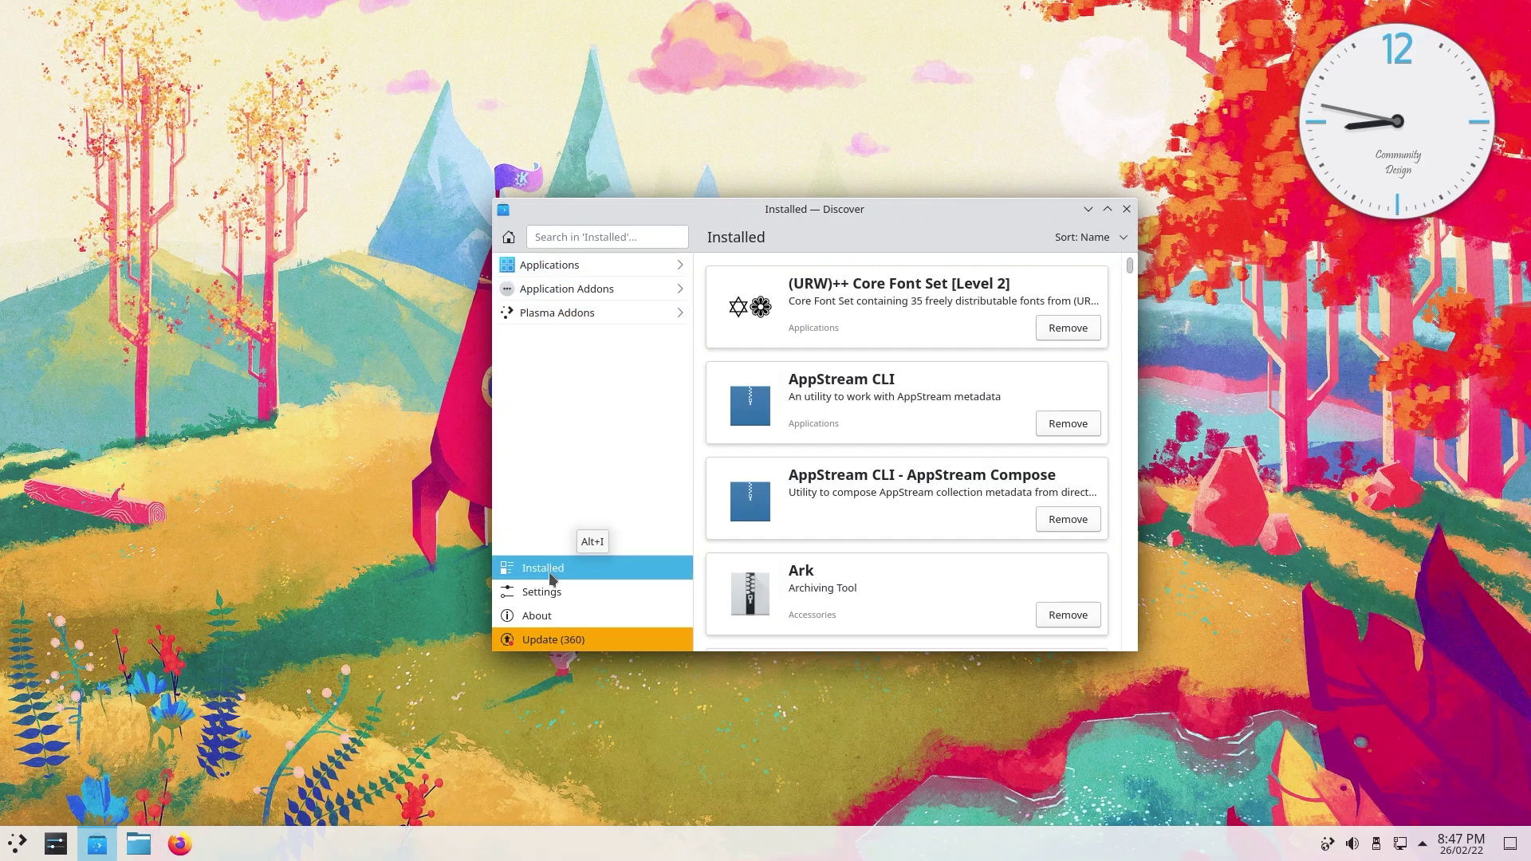
pyautogui.click(544, 594)
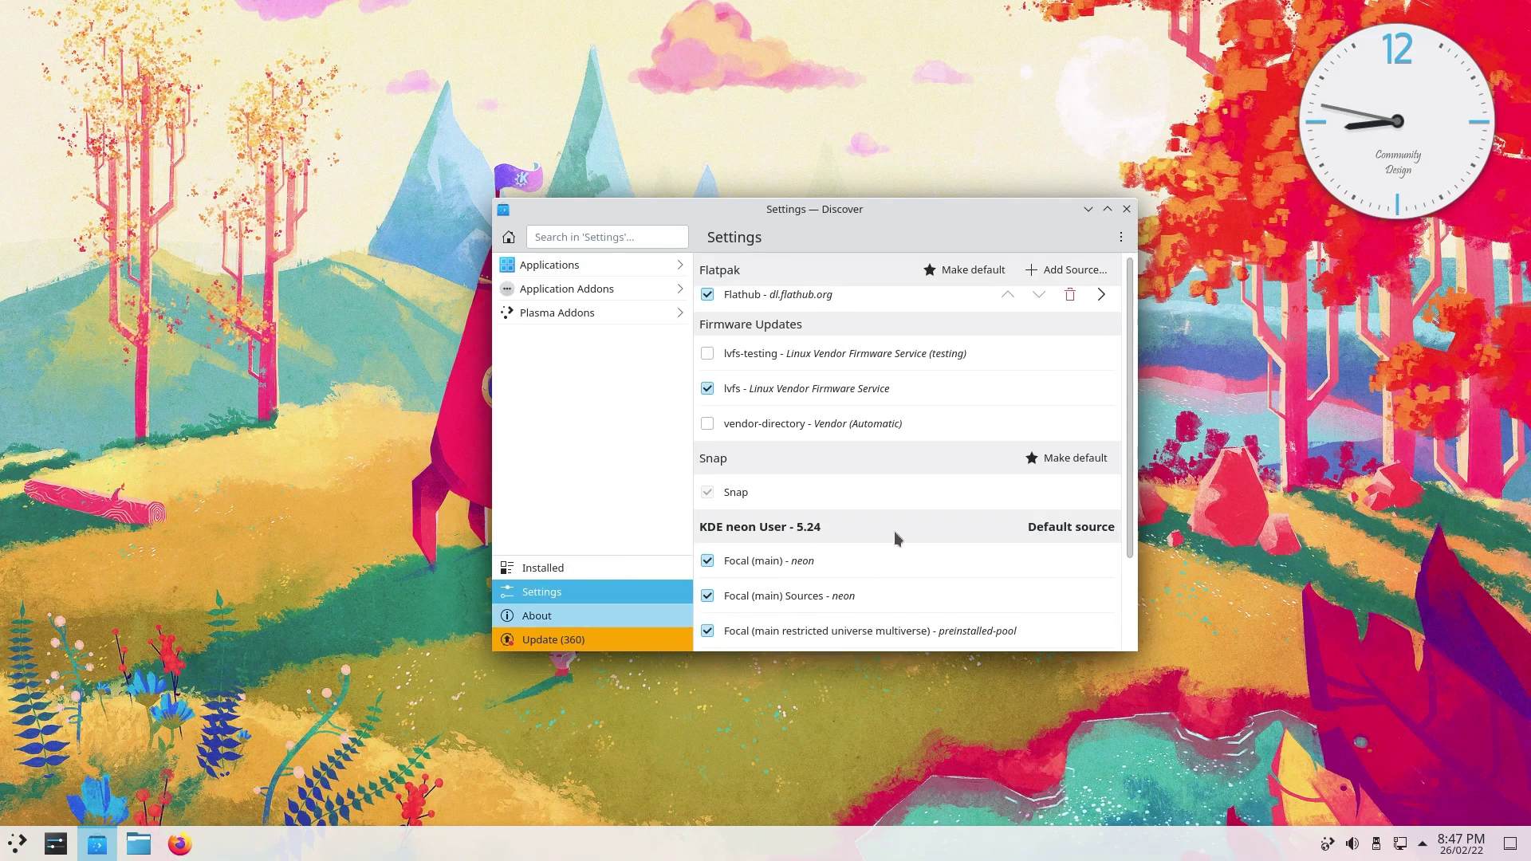